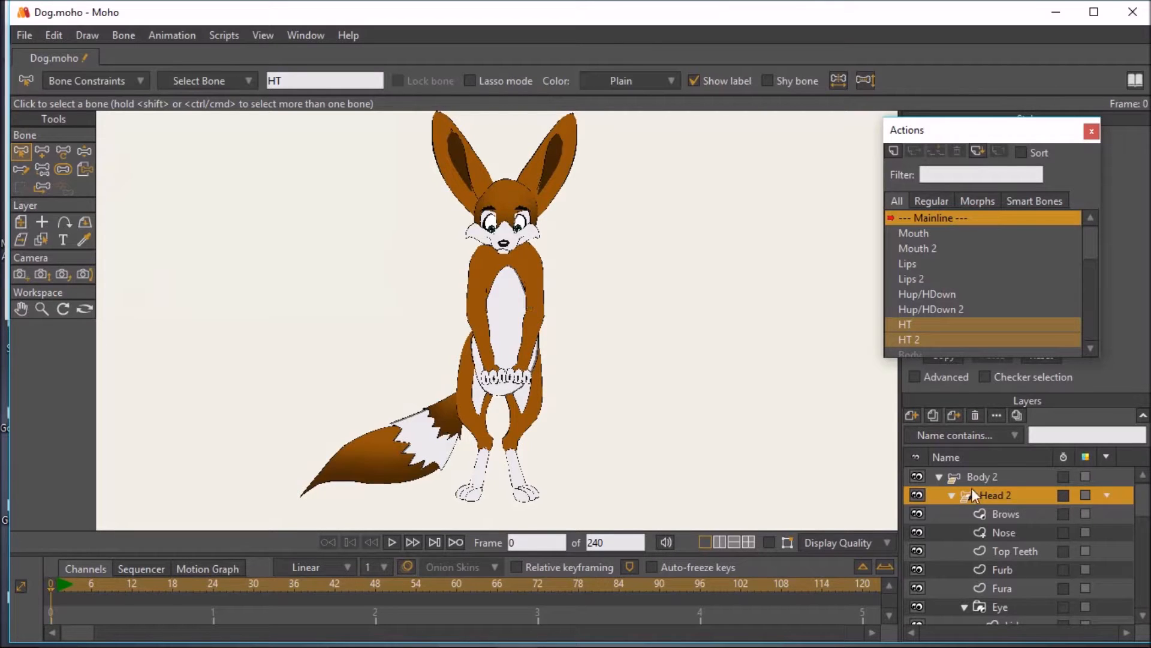
Look through the Body 2, Head 2 and Brows layers and their lists of actions
left_click(985, 481)
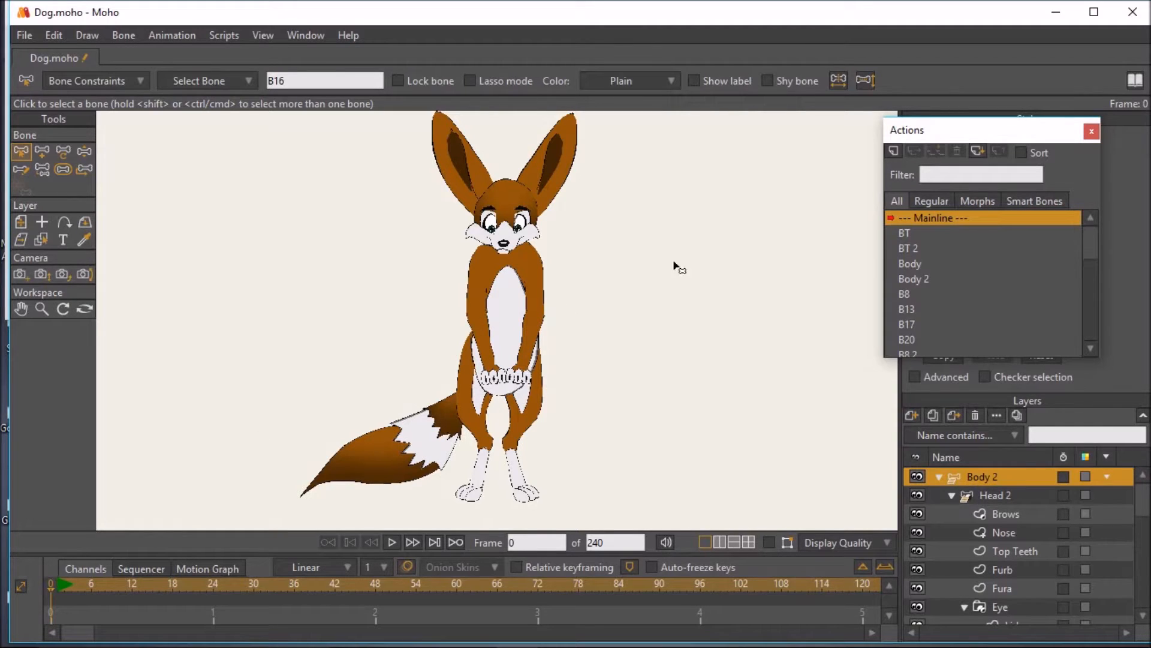
left_click(1016, 494)
left_click(1006, 513)
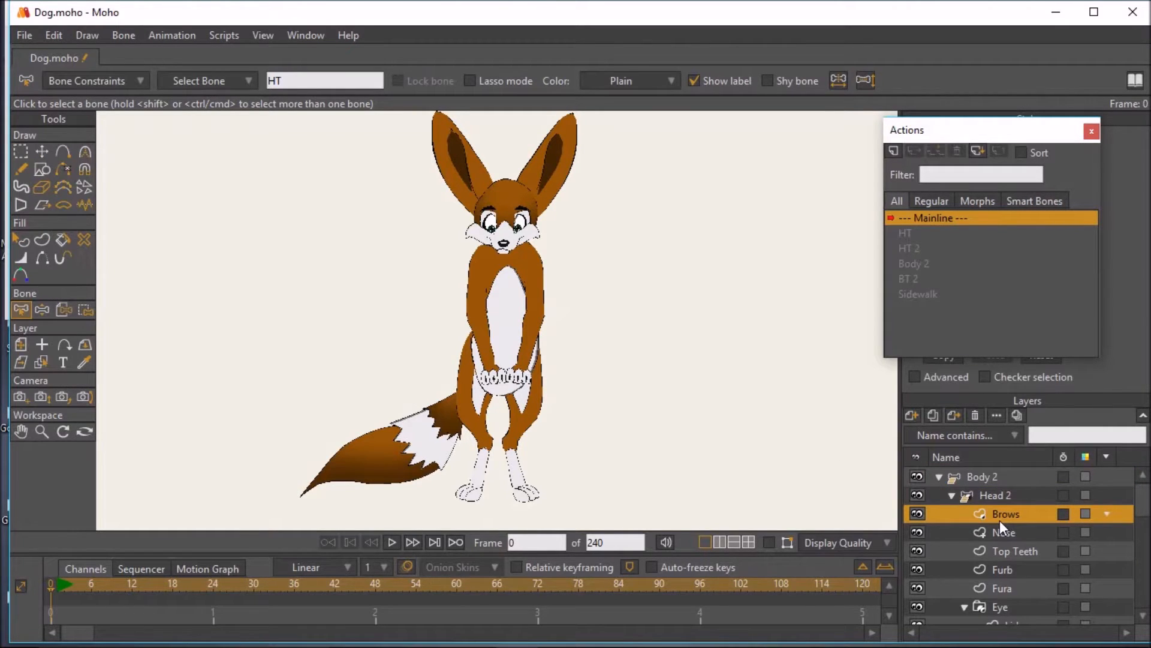
left_click(996, 498)
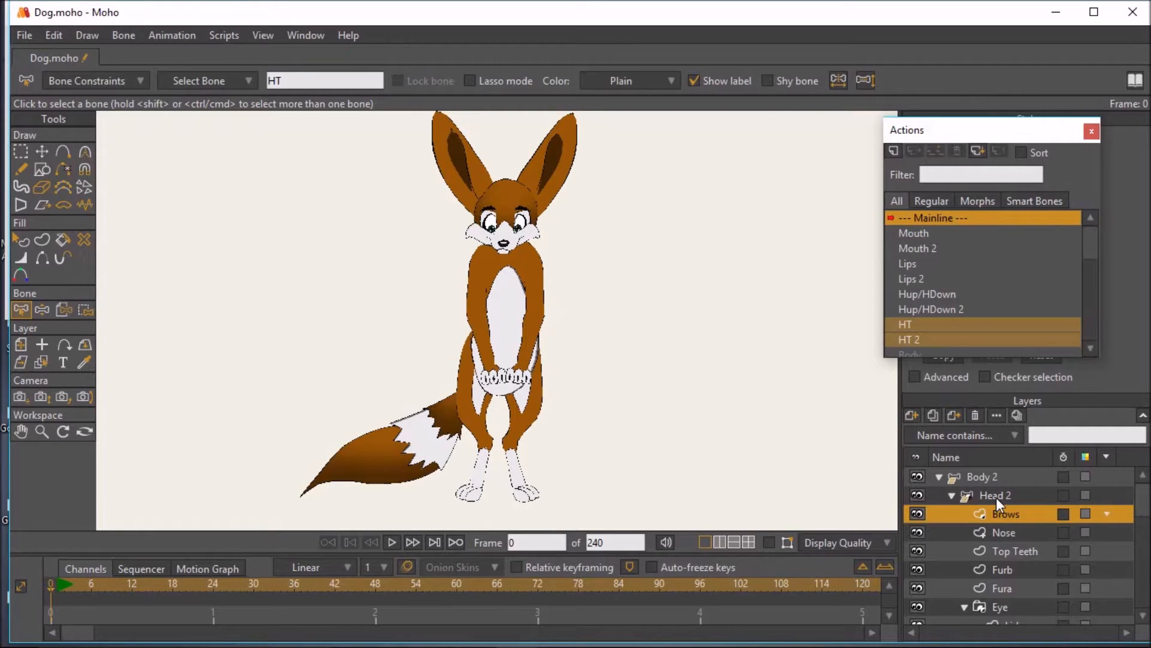
left_click(1001, 479)
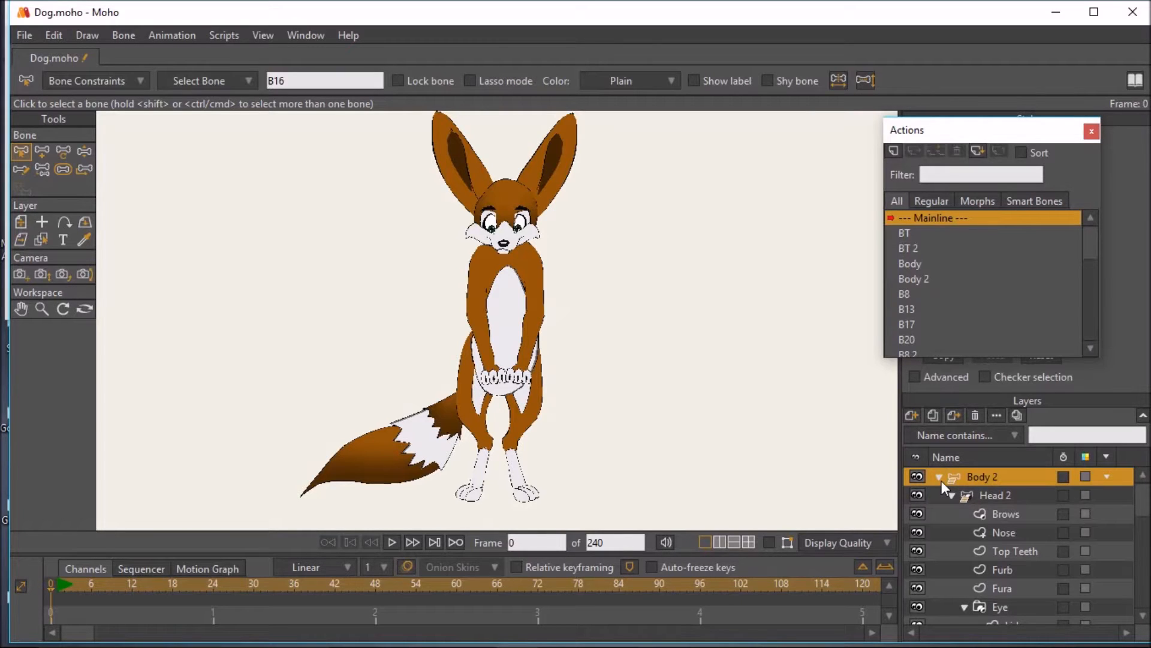
Select the Head 2 layer and display its bone rig over the character's head
left_click_drag(517, 264, 526, 290)
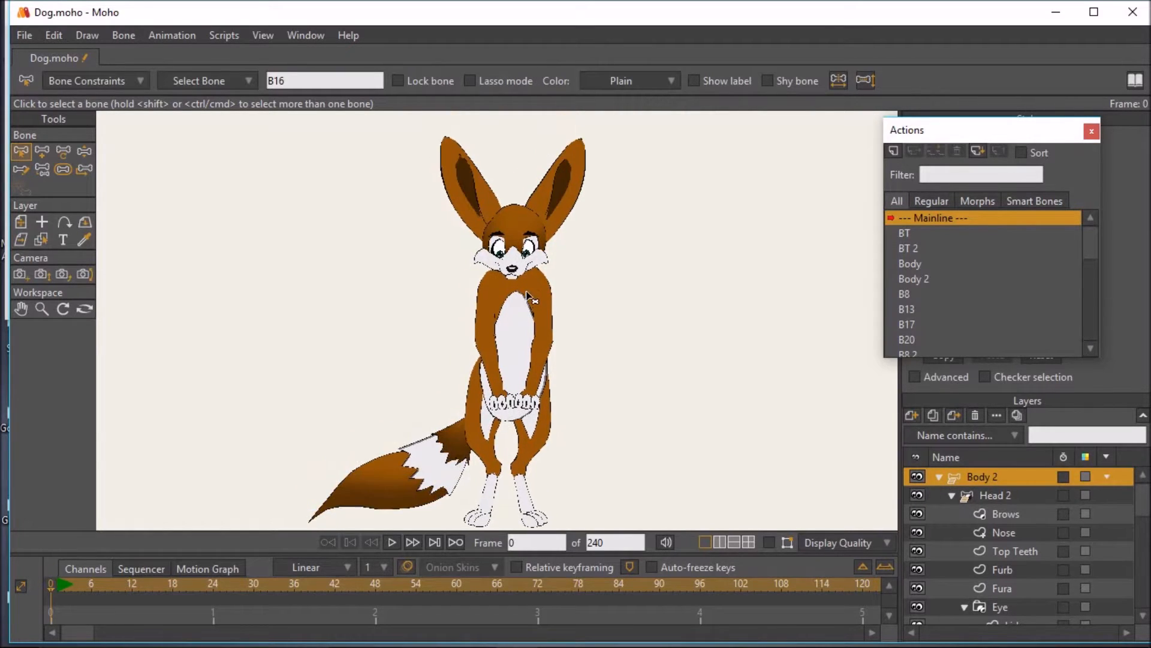
left_click(1021, 498)
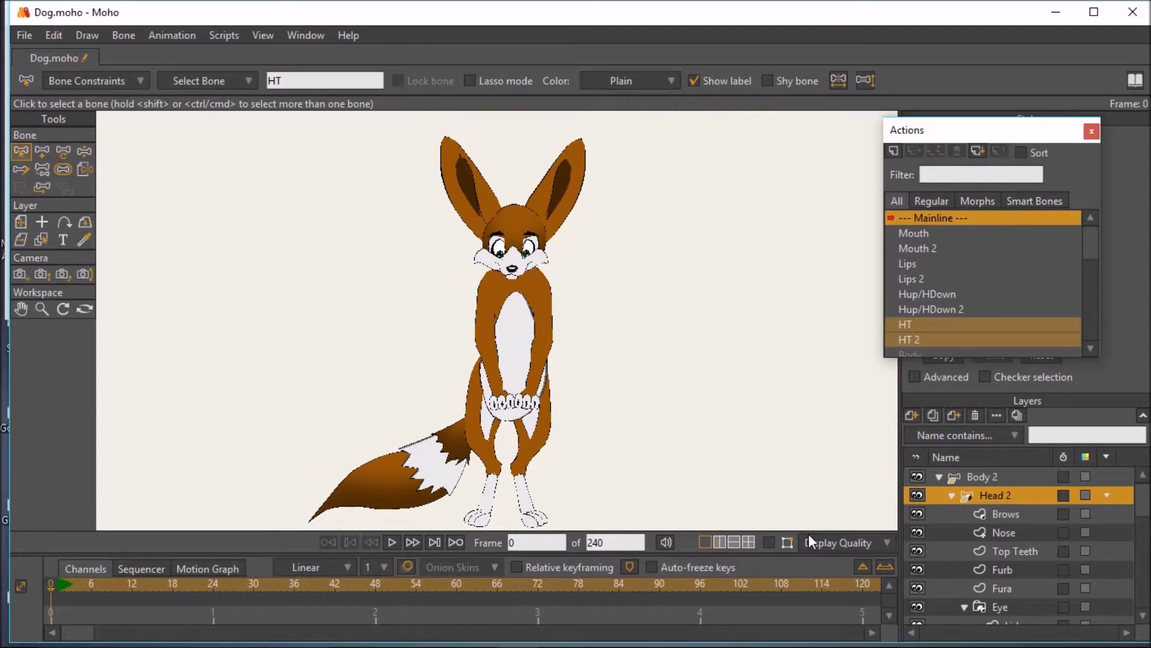
left_click(770, 542)
scroll(530, 324, "up", 3)
left_click_drag(531, 324, 616, 495)
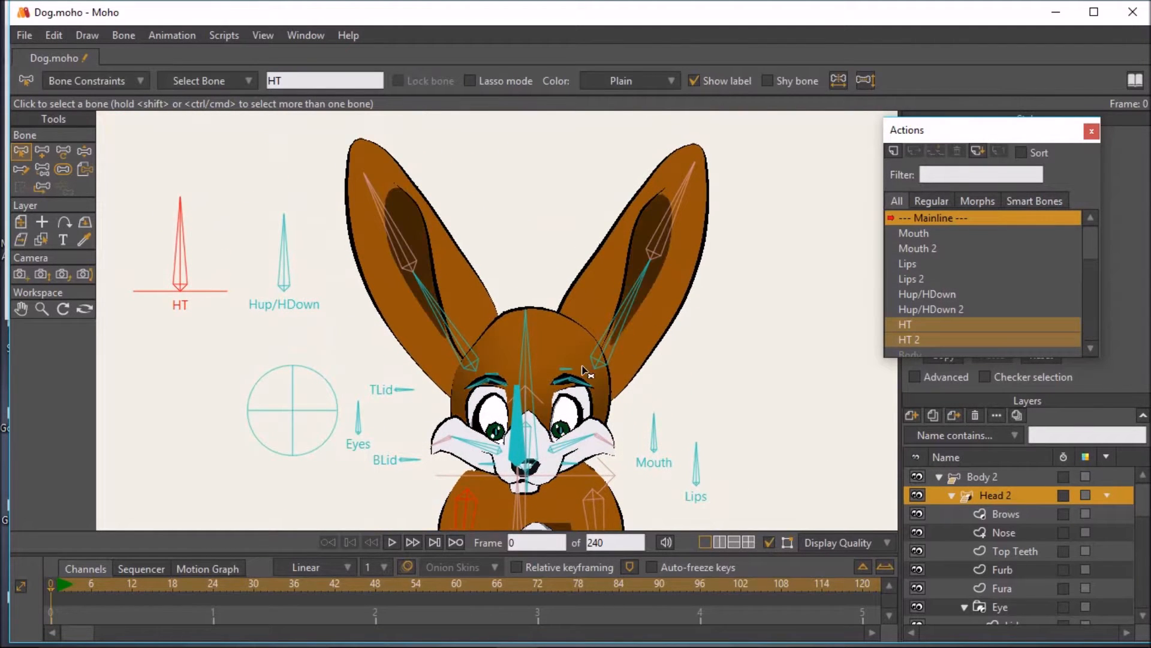
scroll(585, 372, "down", 2)
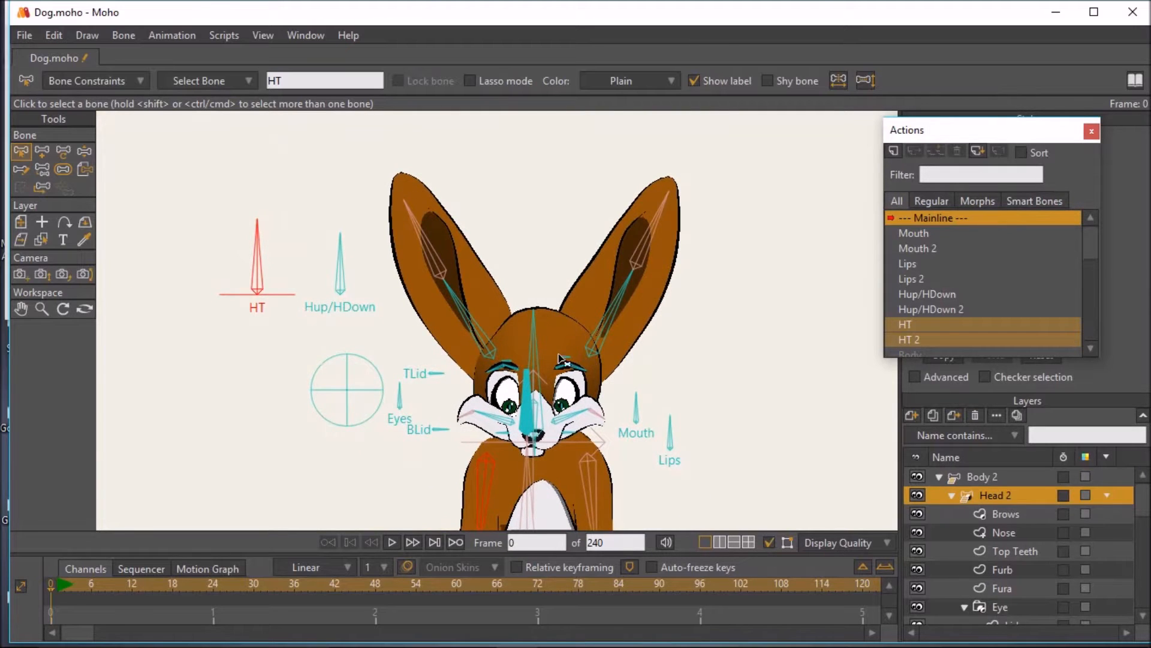
scroll(600, 288, "up", 1)
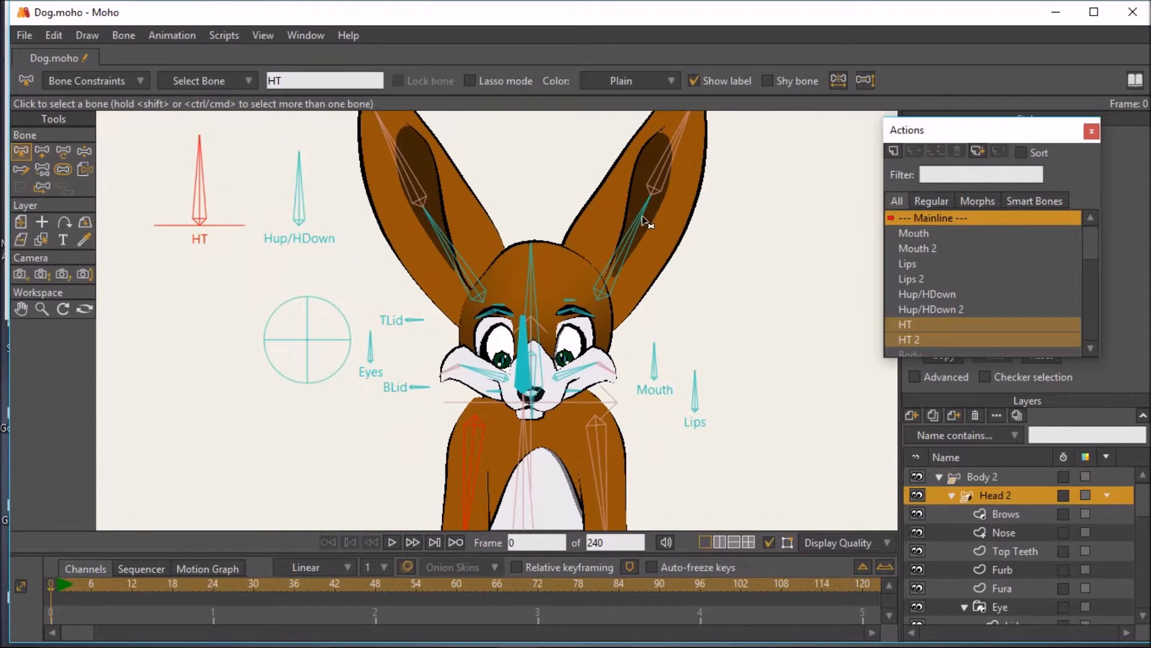
Swing both ear bones with Manipulate Bones at frame 0 to test how the ears bend
left_click(84, 151)
left_click_drag(462, 265, 455, 284)
left_click_drag(625, 272, 654, 306)
left_click_drag(453, 290, 441, 307)
left_click_drag(350, 303, 367, 279)
left_click_drag(434, 301, 455, 258)
left_click_drag(630, 304, 627, 250)
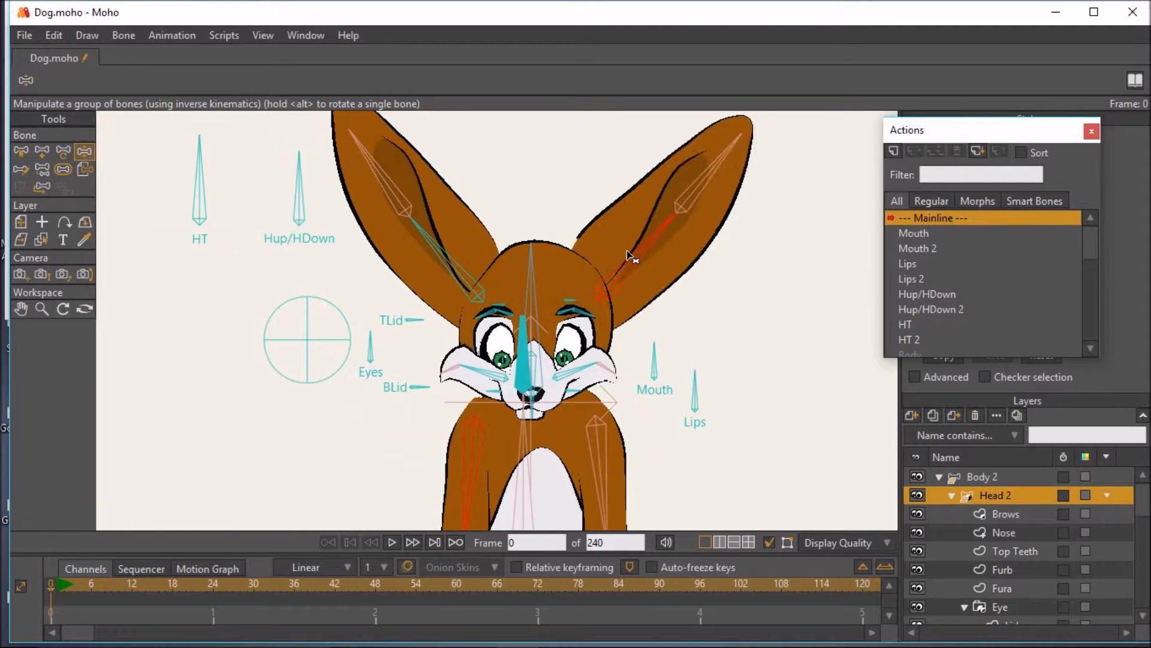
Select the Brows layer and go to frame 1 of the timeline
left_click(1025, 513)
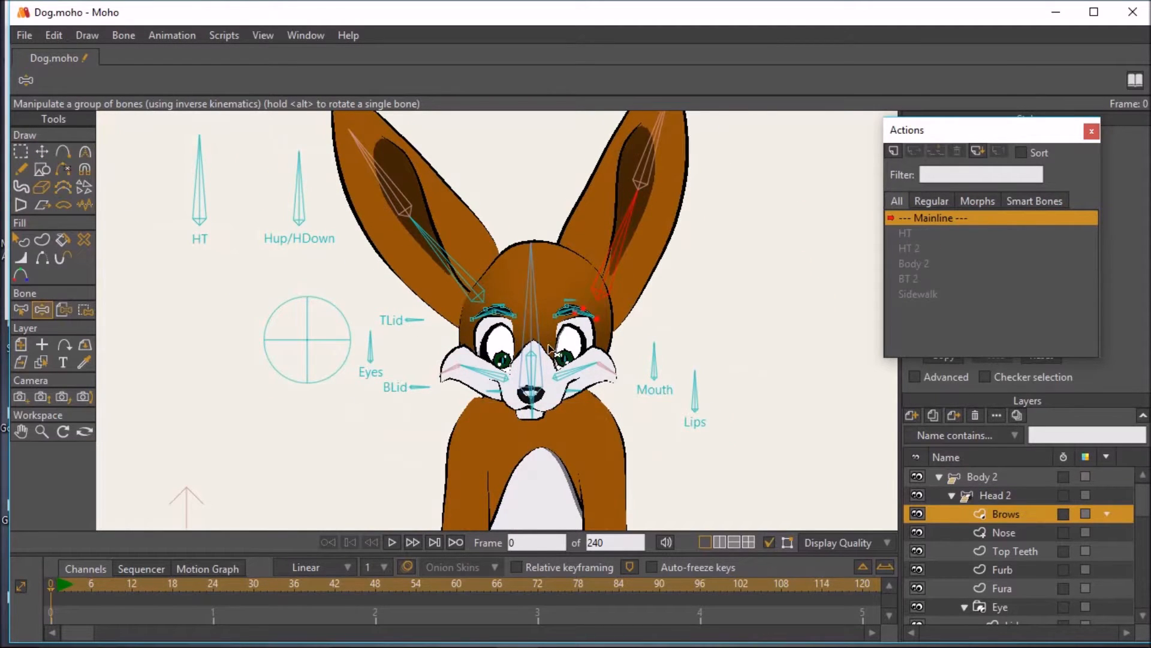
scroll(549, 348, "up", 1)
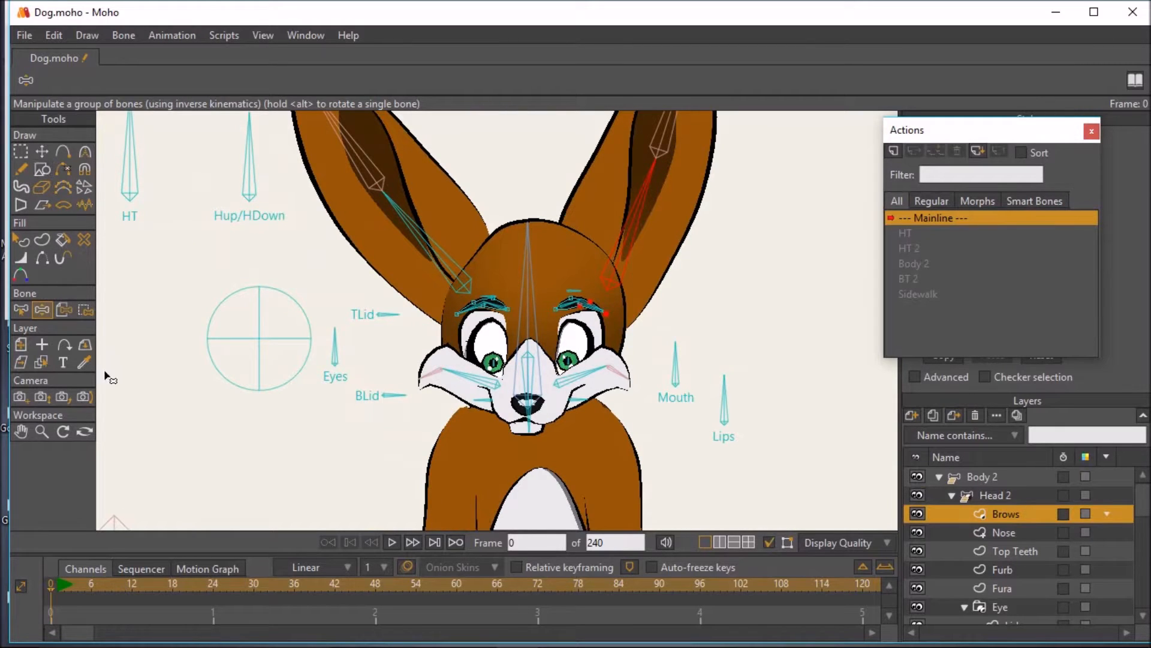
left_click(58, 585)
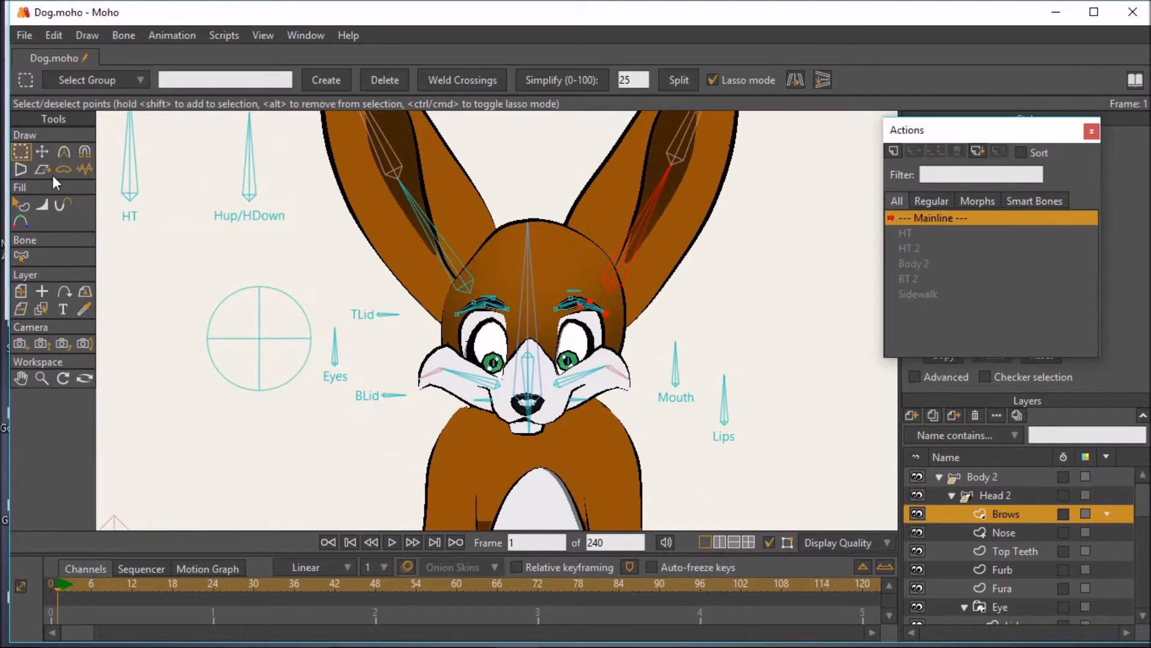
Nudge the inner bone of the eyebrow above the character's right eye with Transform Bone on the Head 2 layer
left_click(1020, 483)
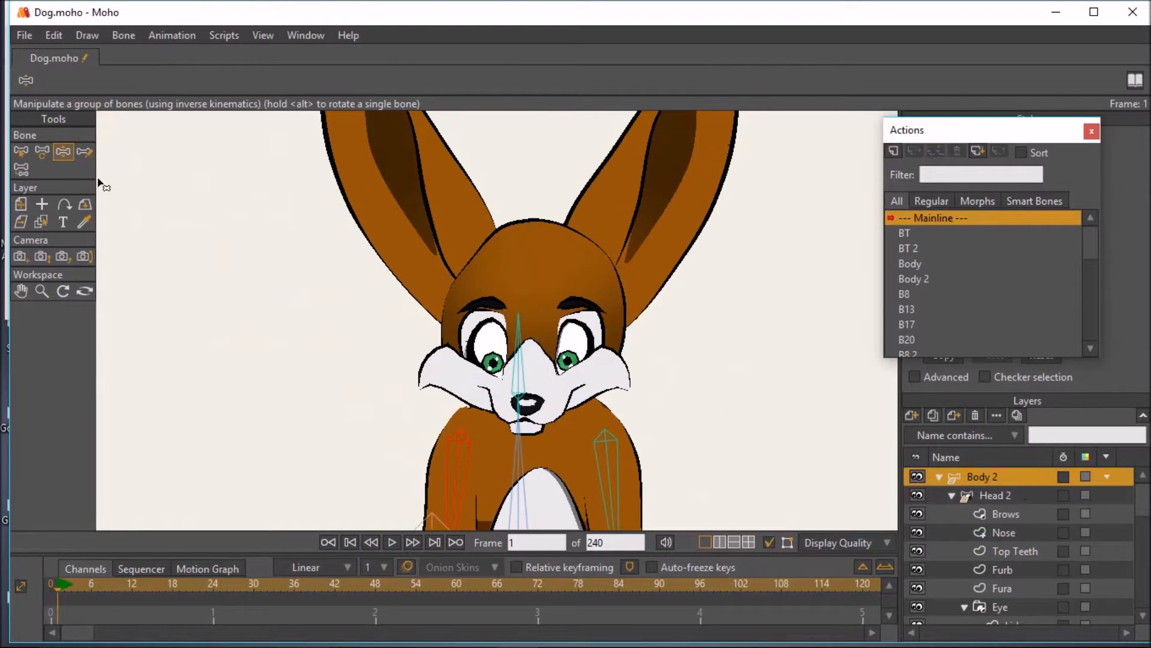
left_click(1018, 499)
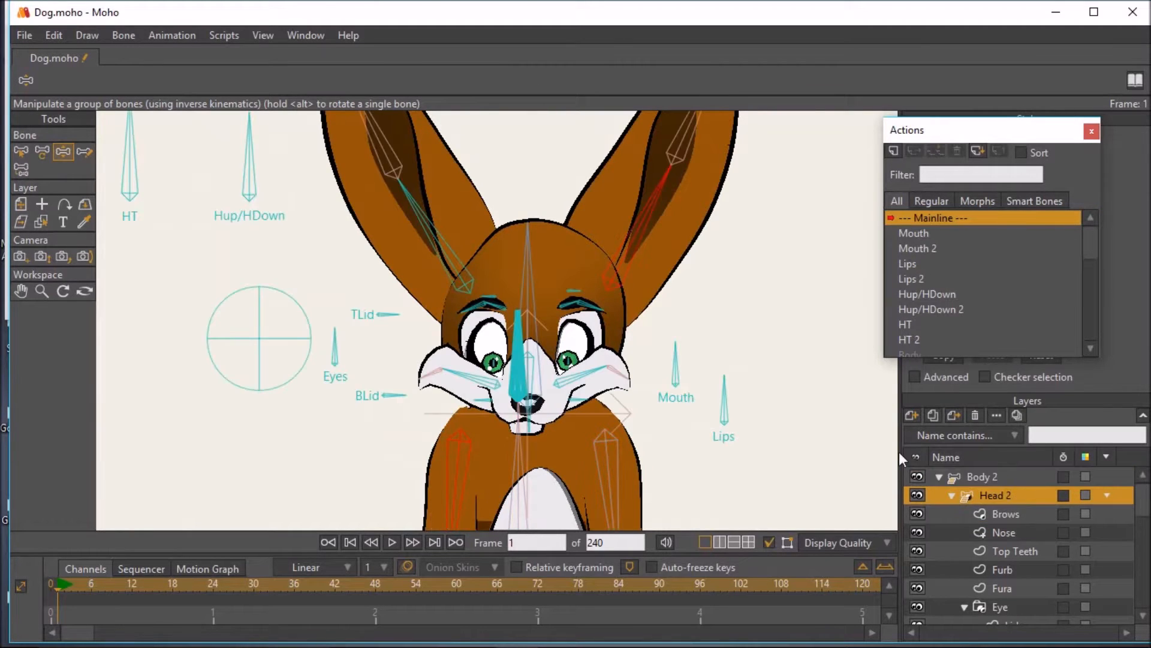
left_click(46, 153)
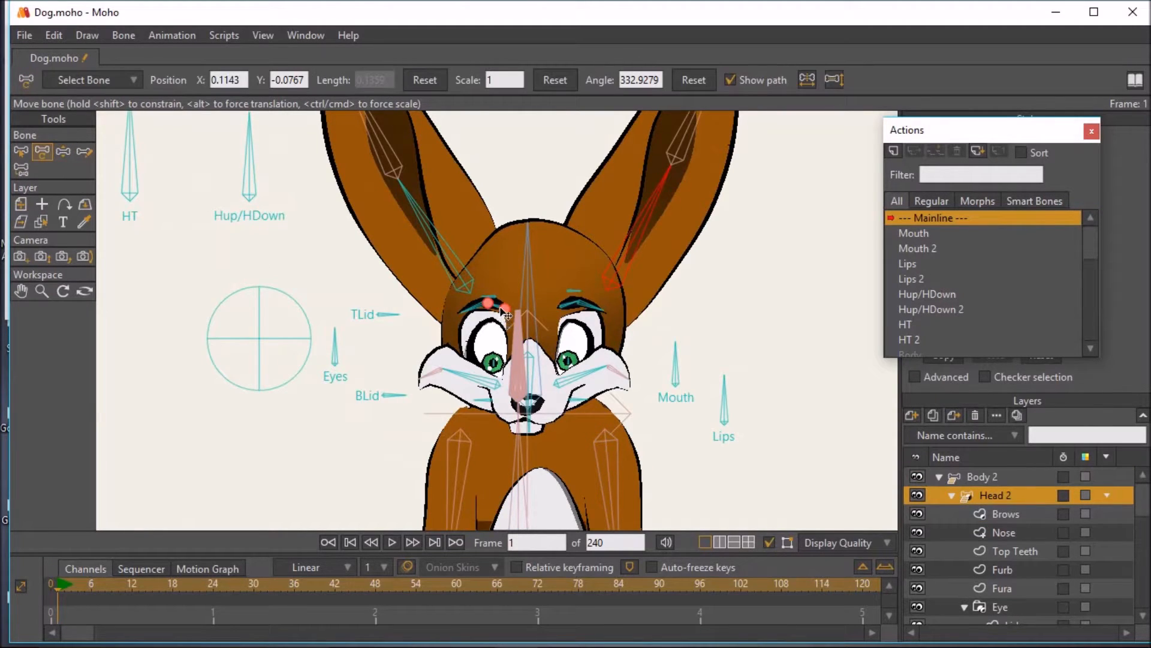
left_click(502, 316)
left_click_drag(501, 309, 504, 309)
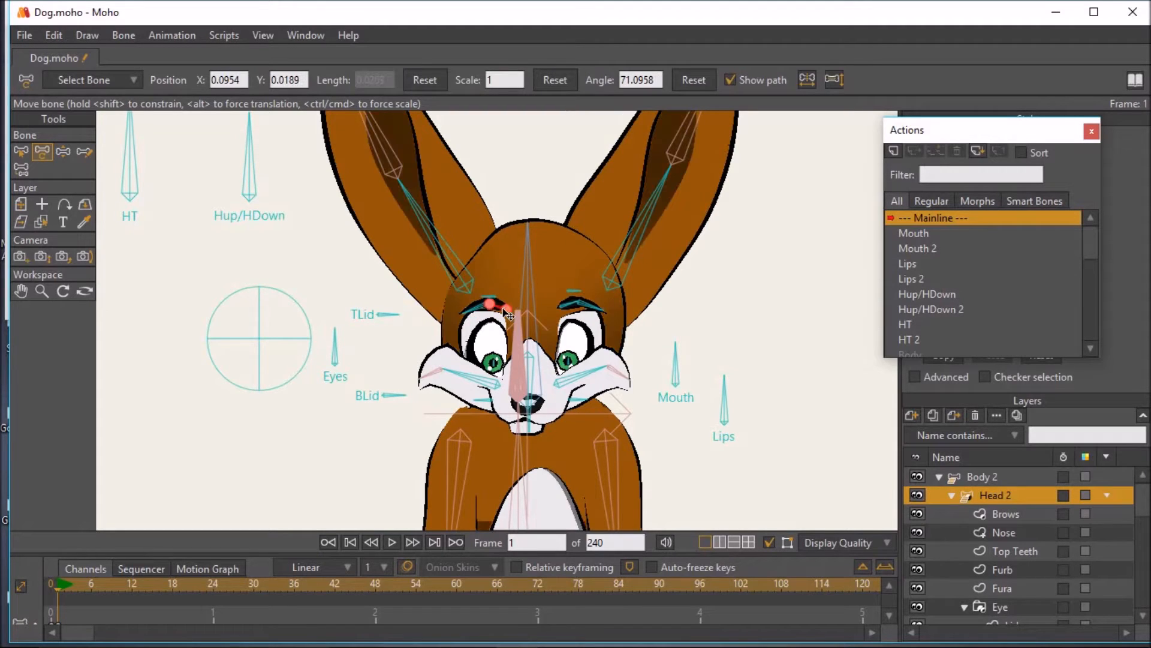
Look through the Nose, Top Teeth, Furb and Fura layers inside Head 2
left_click(1020, 532)
left_click(1005, 550)
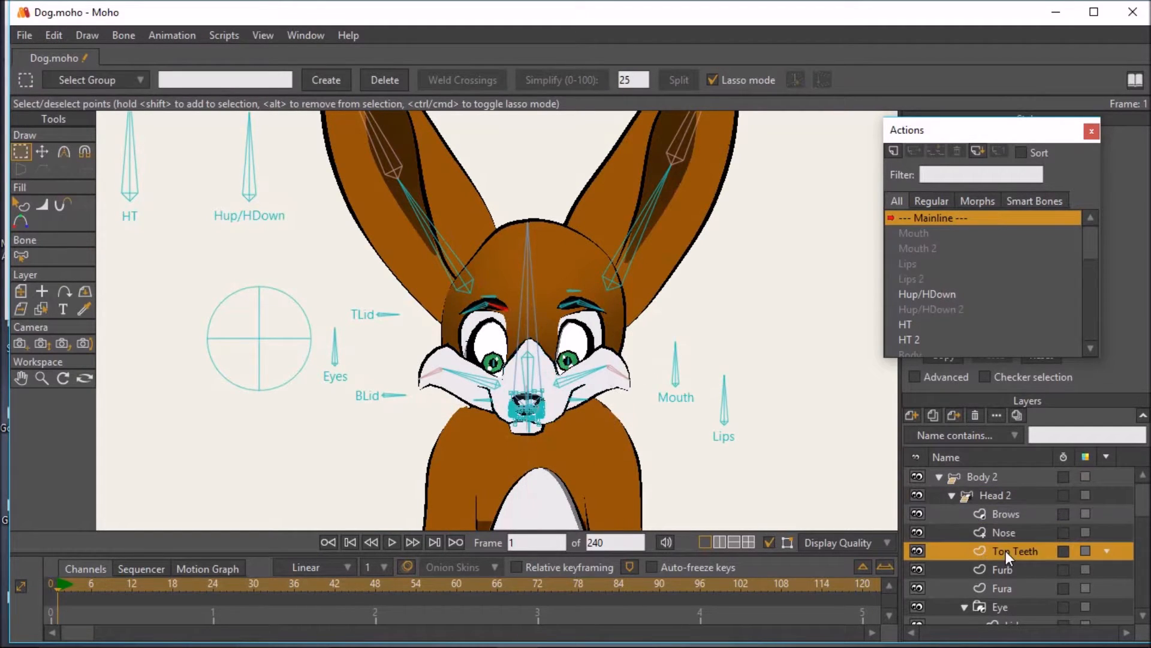
left_click(1005, 565)
left_click(1001, 587)
Collapse the expanded groups inside Head 2, including Eye and Mouth
scroll(979, 527, "down", 3)
left_click(964, 514)
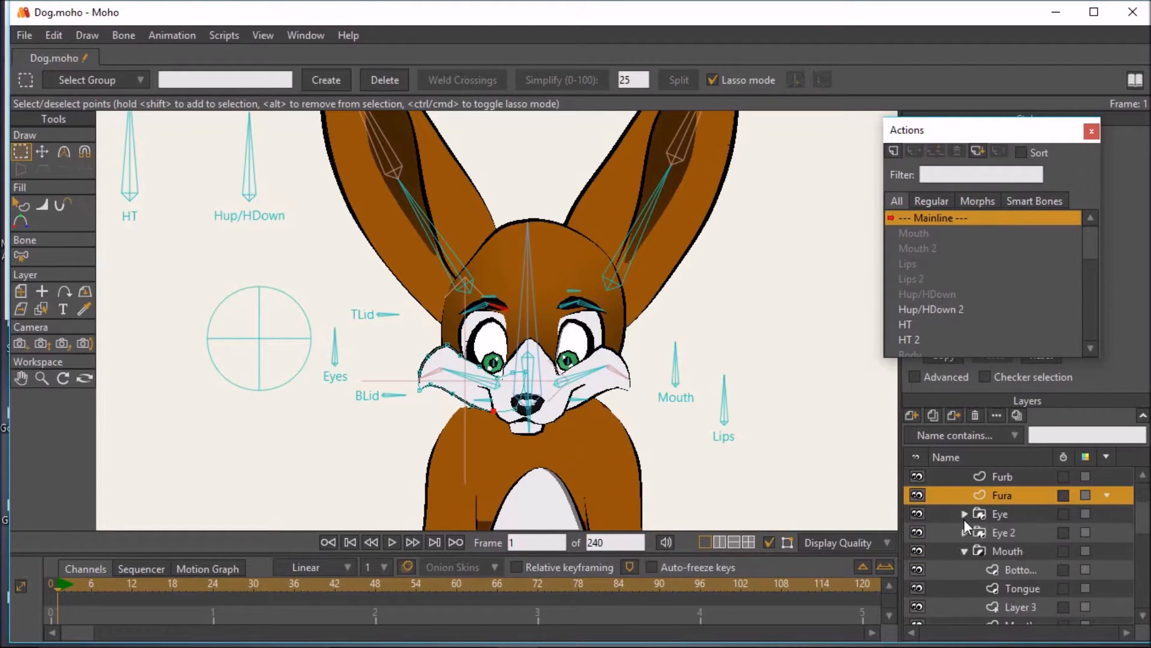
left_click(965, 551)
scroll(1003, 546, "down", 2)
left_click(965, 569)
left_click(966, 584)
scroll(986, 563, "up", 5)
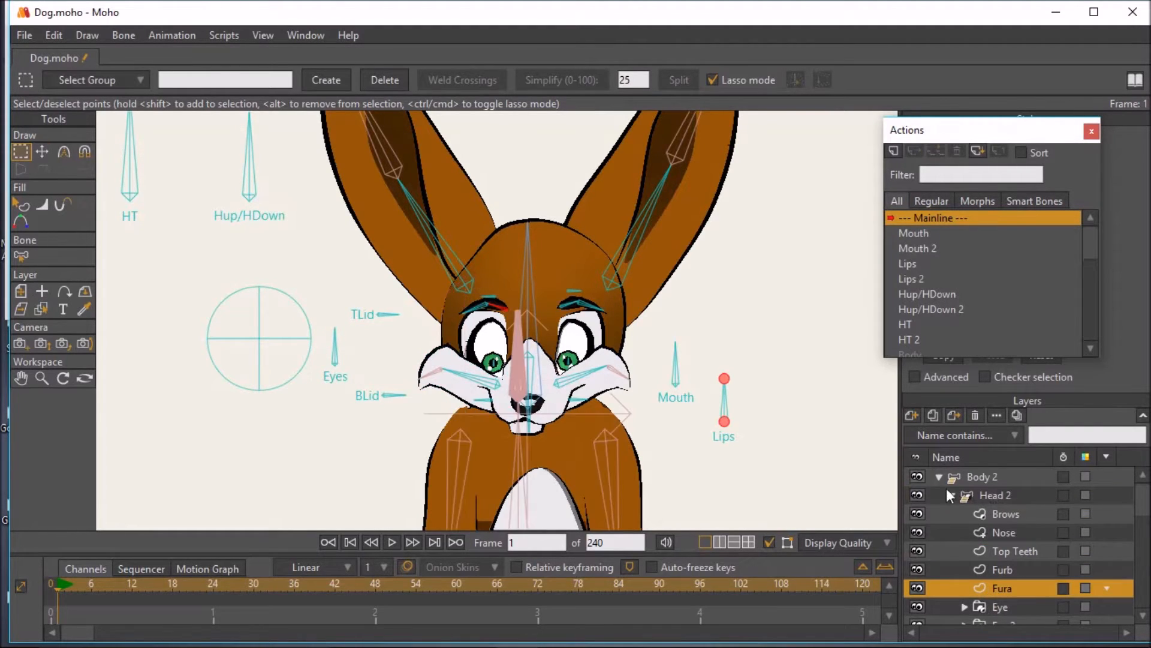
Rotate the TLid and BLid bones of Head 2 with Manipulate Bones to test the eyelids
left_click(986, 497)
left_click(63, 152)
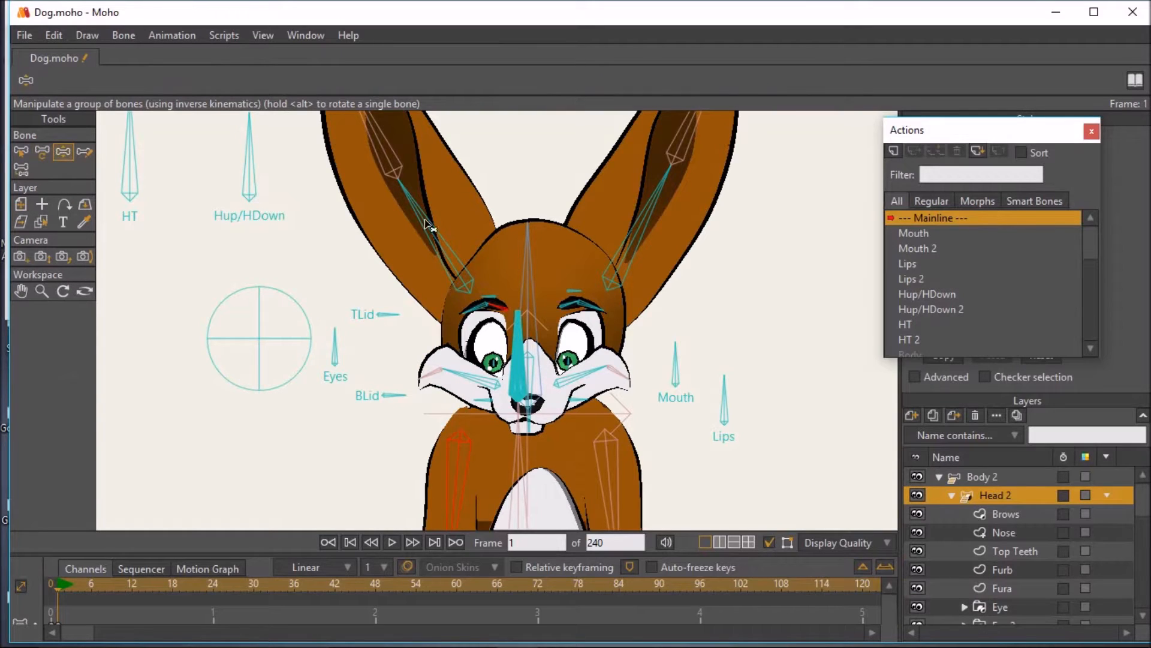
left_click_drag(611, 336, 673, 334)
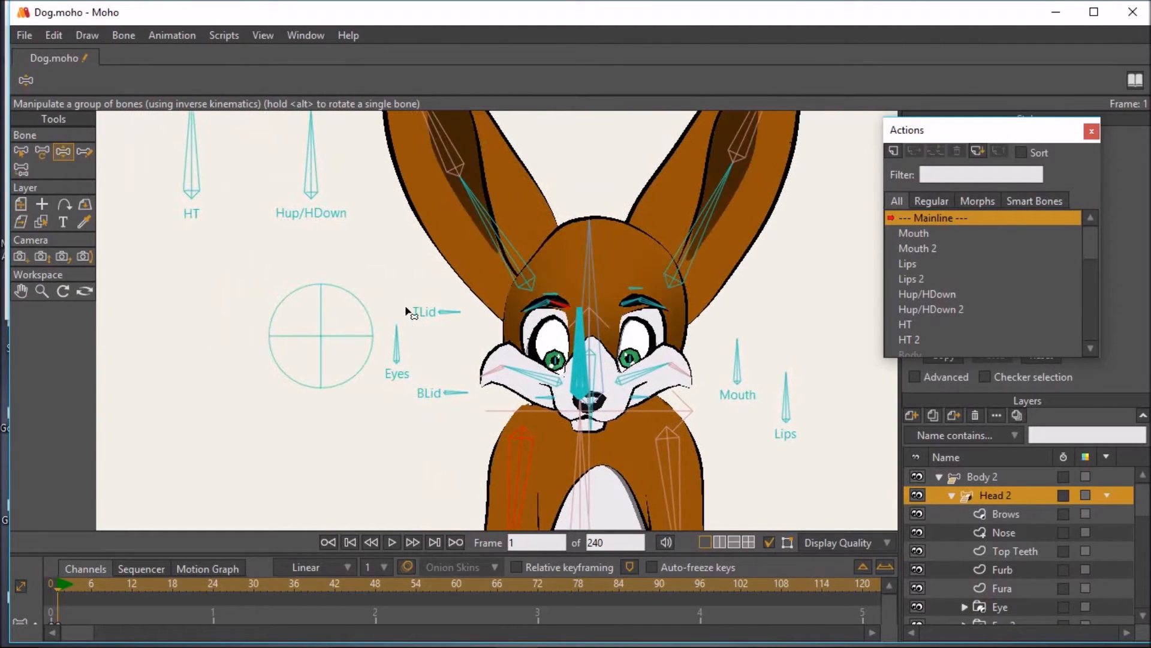
scroll(411, 313, "up", 1)
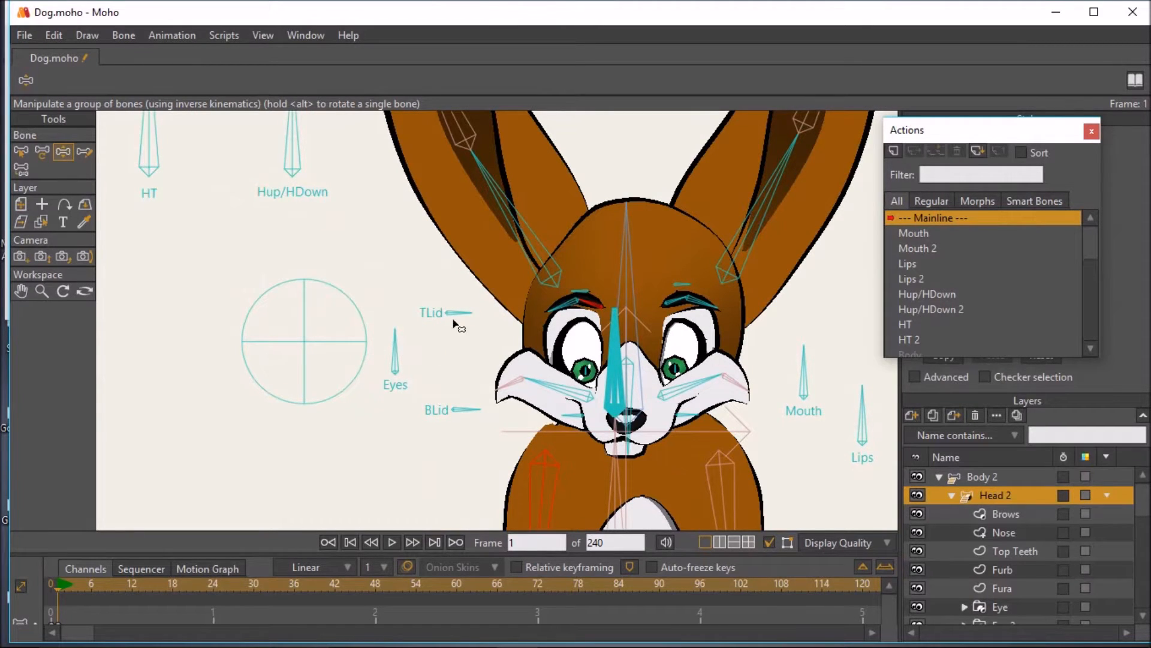
mouse_move(476, 318)
left_mouse_down()
mouse_move(446, 374)
mouse_move(475, 329)
left_mouse_up()
left_click(478, 409)
mouse_move(478, 409)
left_mouse_down()
mouse_move(462, 363)
mouse_move(479, 408)
left_mouse_up()
Swing the Eyes bone toward the face to test the eye expression, and return it upright
left_click_drag(565, 360, 547, 295)
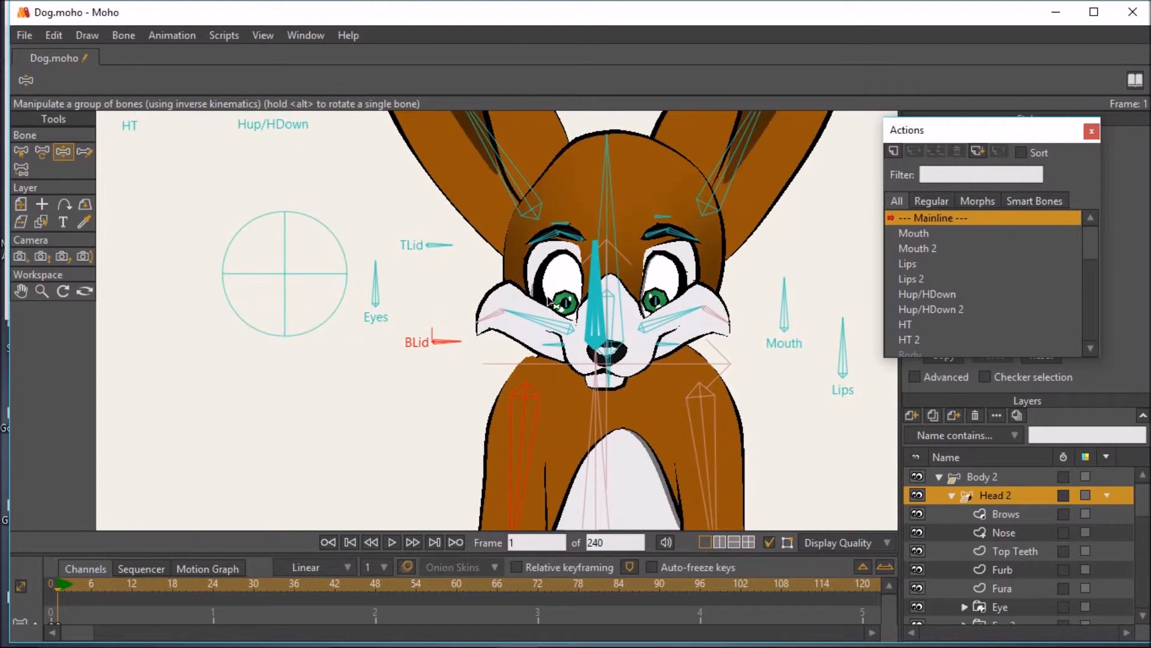
left_click_drag(380, 268, 420, 285)
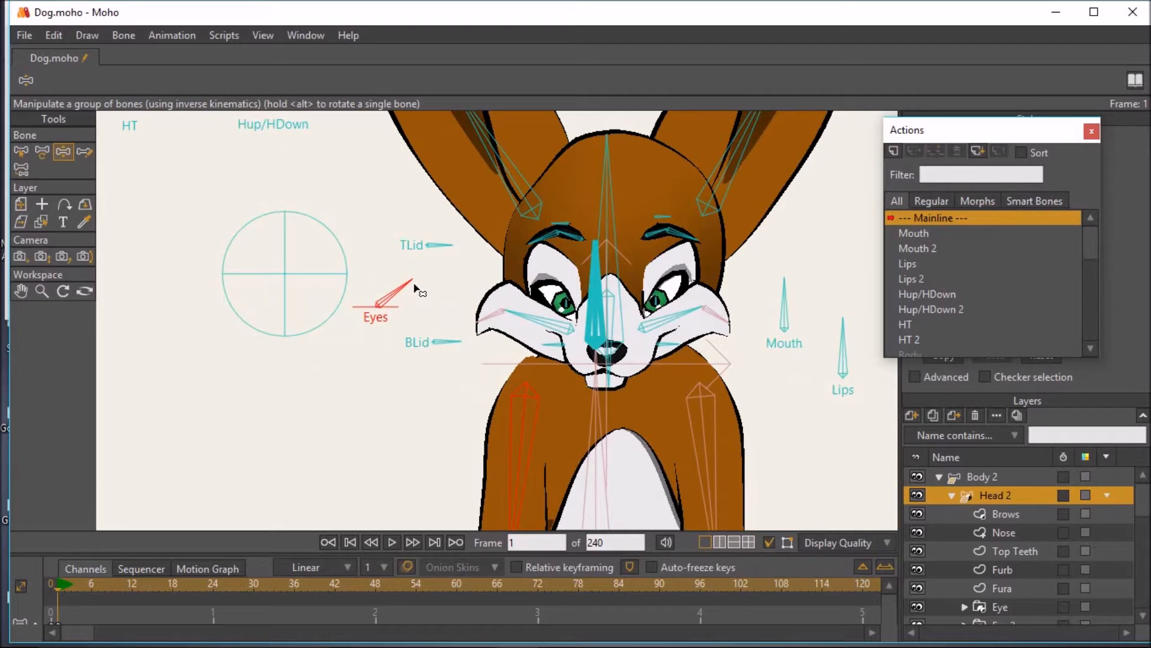
left_click_drag(407, 285, 455, 249)
scroll(511, 290, "down", 3)
scroll(508, 295, "up", 4)
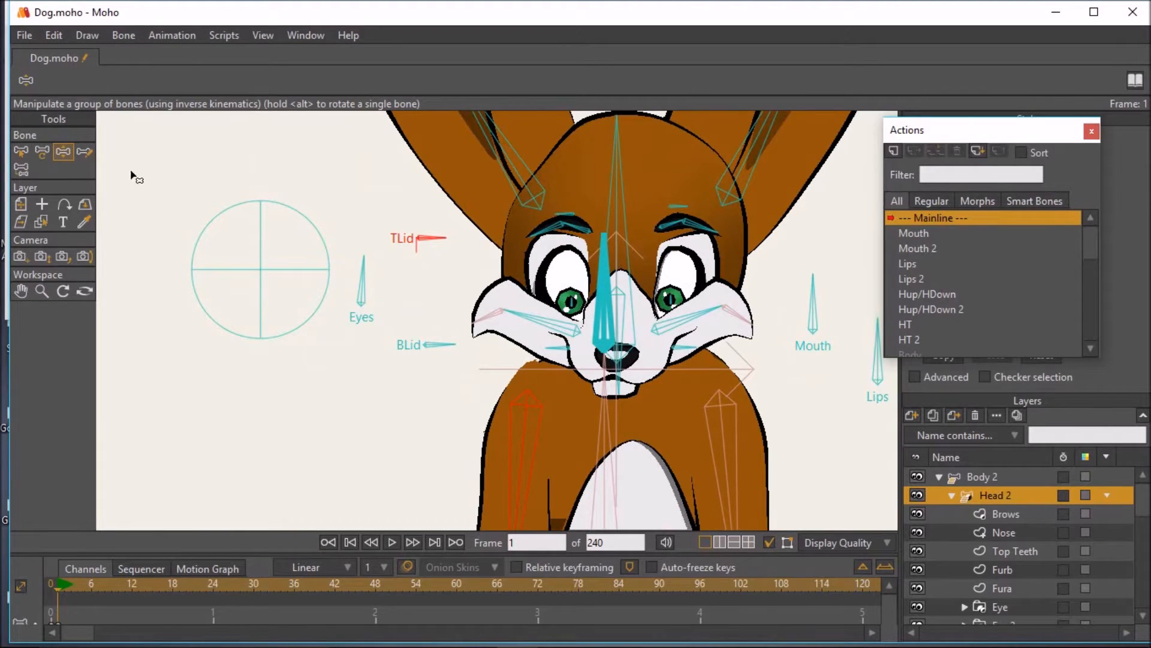
Shift the circular eye-control bone slightly upward with Transform Bone, and delete the keyframes at frame 1
left_click(46, 151)
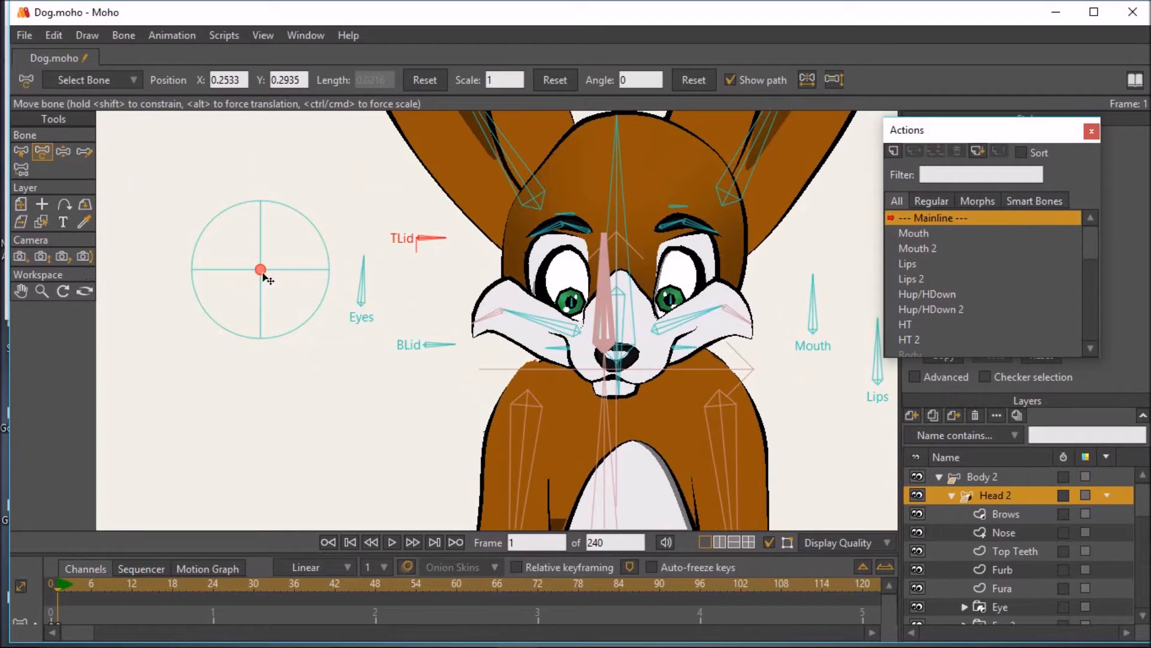
mouse_move(263, 270)
left_mouse_down()
mouse_move(244, 239)
mouse_move(263, 237)
mouse_move(249, 258)
mouse_move(276, 272)
mouse_move(284, 237)
mouse_move(257, 267)
mouse_move(267, 259)
left_mouse_up()
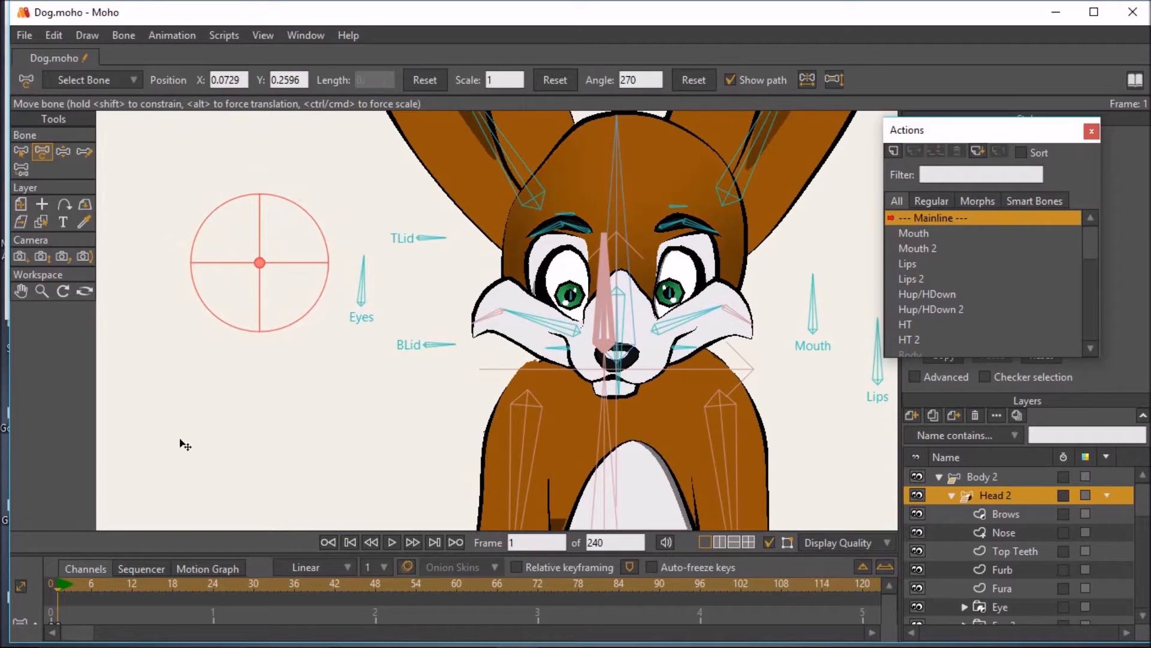
left_click_drag(79, 615, 34, 641)
key("Delete")
Bend the cheek fur bones on both sides of the muzzle with Manipulate Bones and adjust the snout bone
left_click_drag(397, 260, 346, 308)
left_click(64, 153)
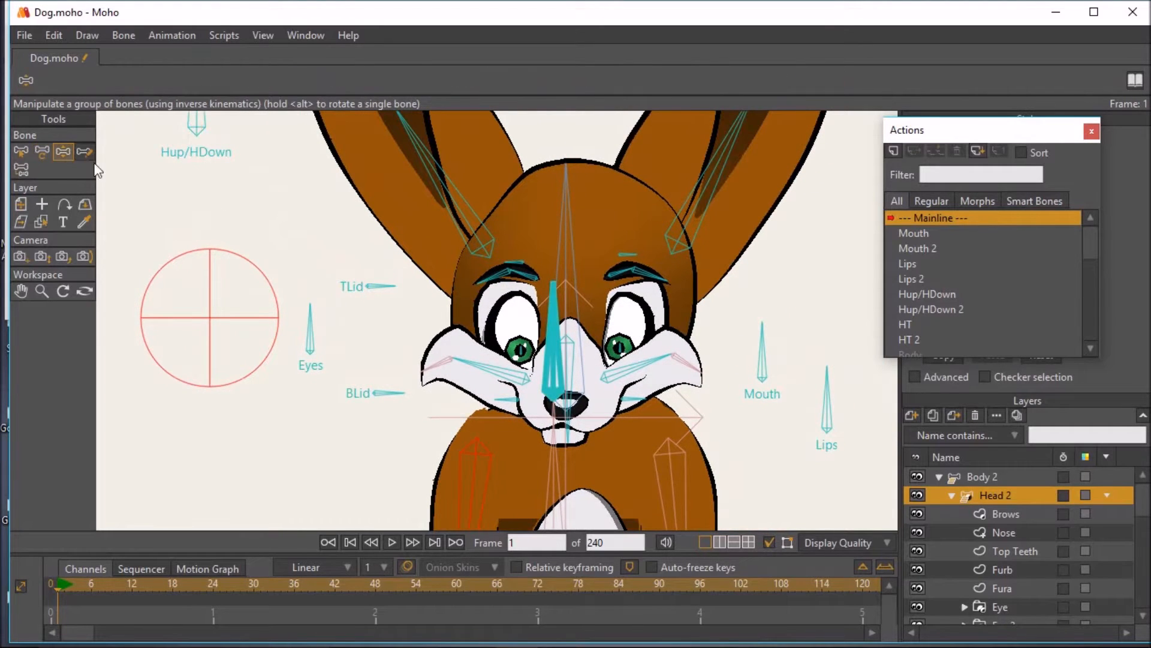
left_click_drag(493, 375, 483, 397)
left_click_drag(639, 368, 645, 390)
left_click_drag(479, 402, 484, 388)
left_click_drag(618, 394, 639, 385)
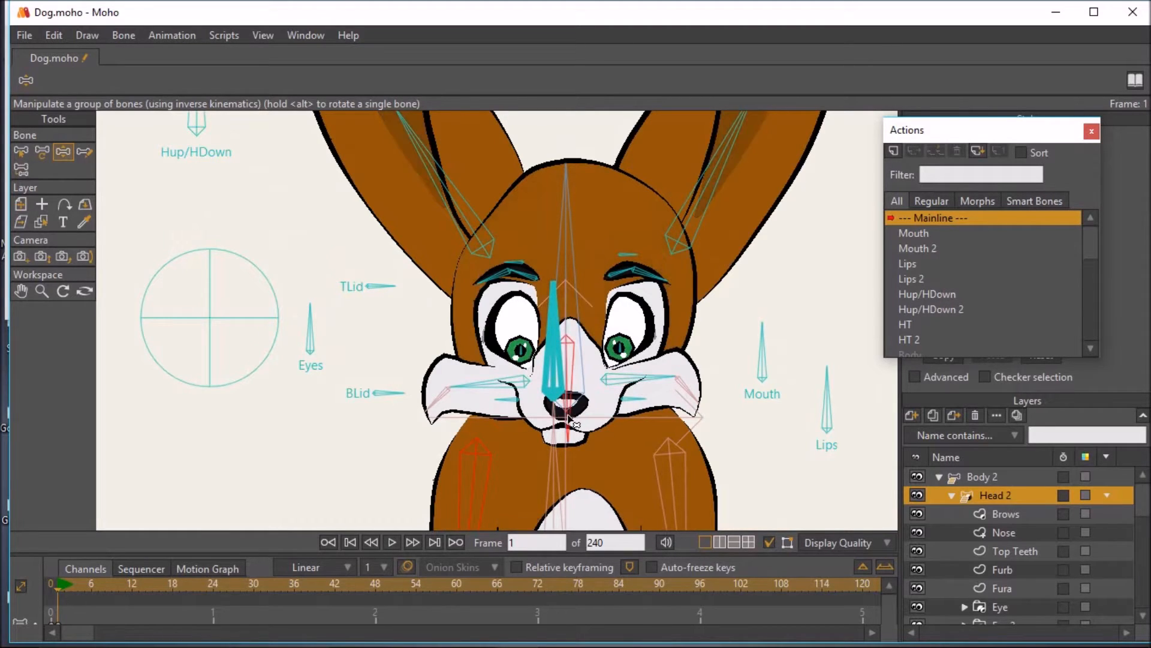
mouse_move(573, 421)
left_mouse_down()
mouse_move(600, 423)
mouse_move(550, 426)
mouse_move(612, 426)
mouse_move(564, 433)
mouse_move(588, 430)
mouse_move(578, 430)
left_mouse_up()
Rotate the Mouth bone to horizontal to open the mouth wide, and render frame 1 for a close look
scroll(601, 415, "up", 3)
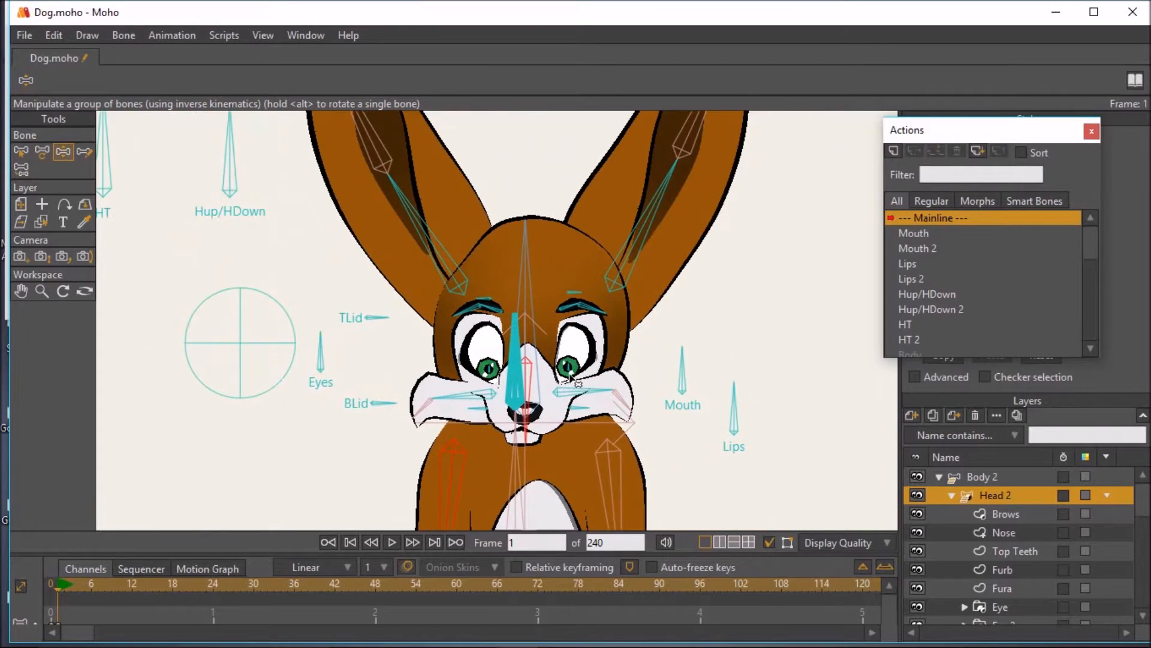
left_click_drag(701, 340, 669, 334)
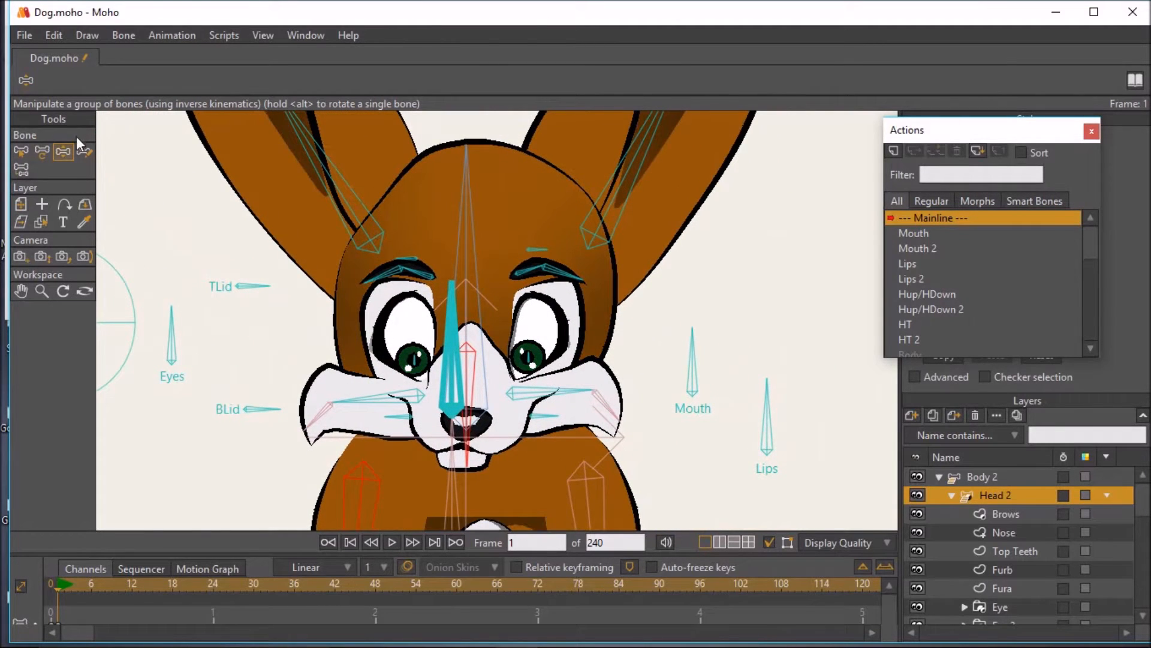
left_click_drag(761, 277, 765, 227)
left_click_drag(696, 295, 628, 375)
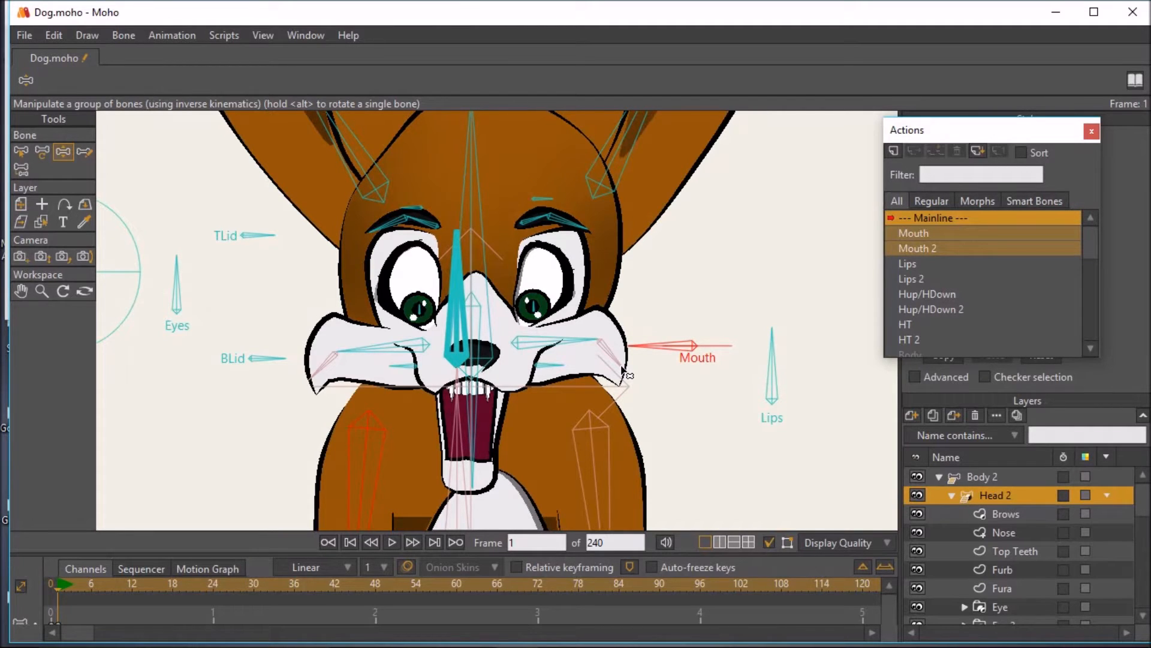
key("ctrl+r")
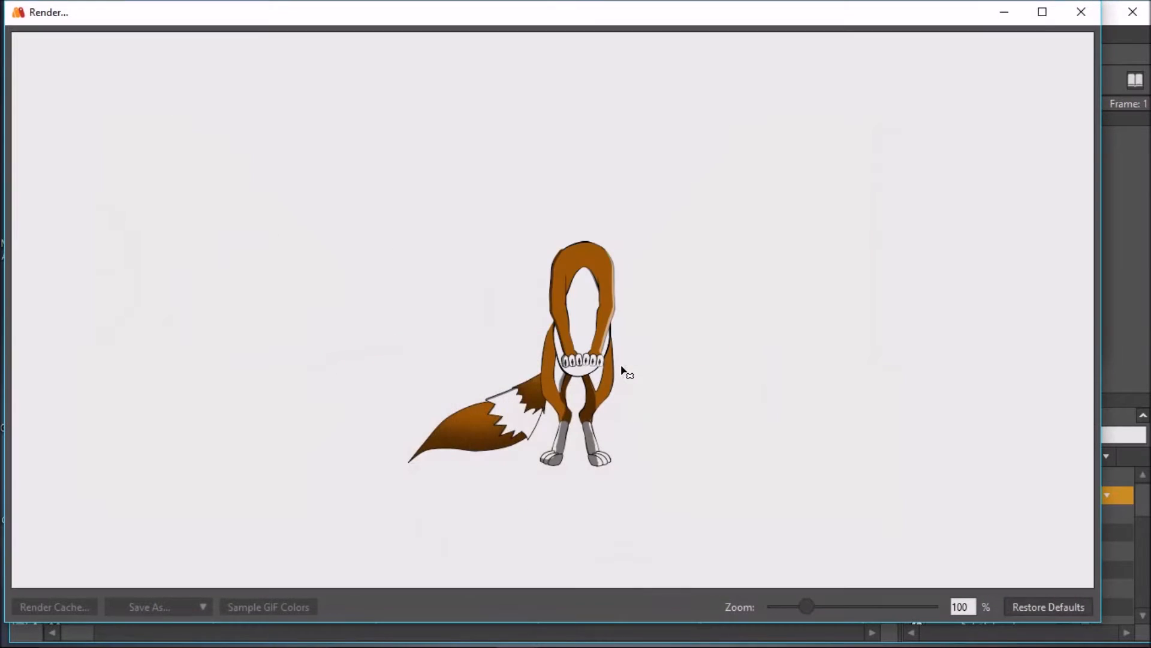
scroll(637, 219, "up", 4)
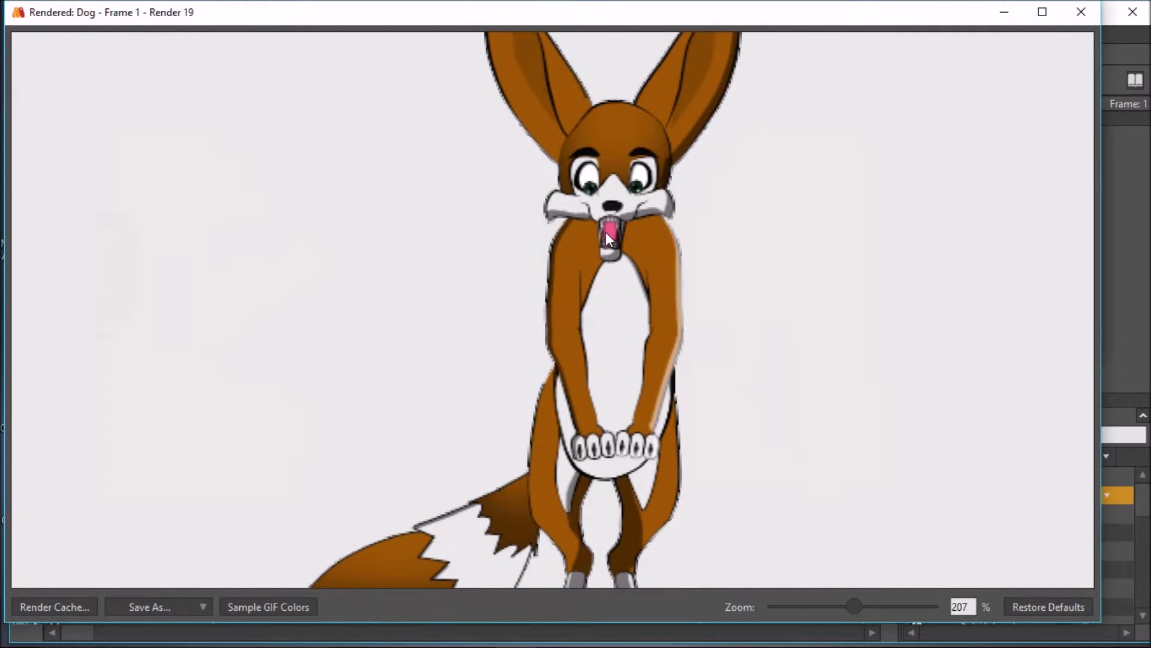
Close the render, turn on GPU acceleration for the canvas display, and swing the Mouth bone back upright
left_click(1081, 12)
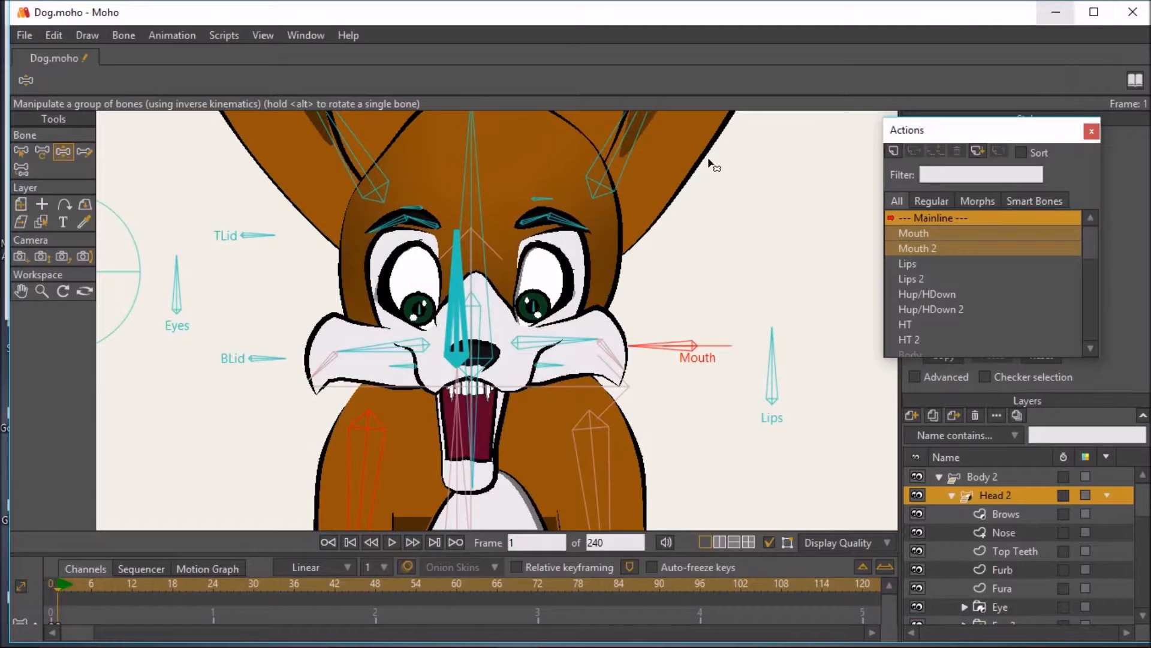
left_click_drag(668, 336, 649, 351)
left_click(813, 543)
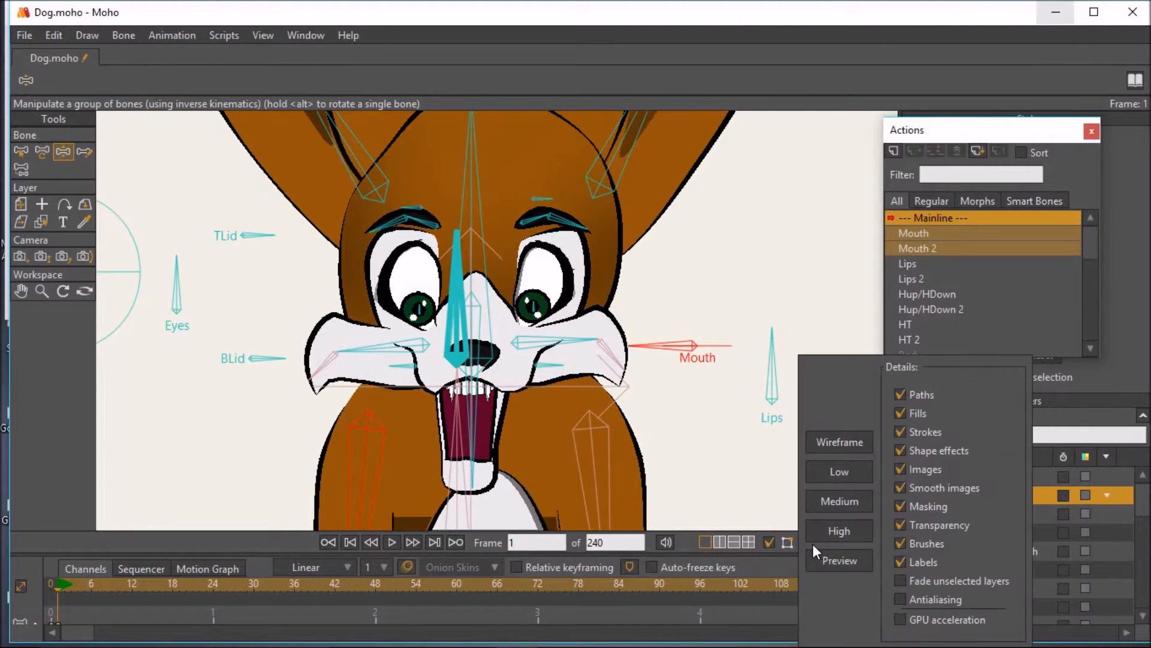
left_click(906, 617)
left_click(672, 543)
mouse_move(683, 367)
left_mouse_down()
mouse_move(690, 283)
mouse_move(643, 358)
mouse_move(610, 362)
mouse_move(700, 313)
left_mouse_up()
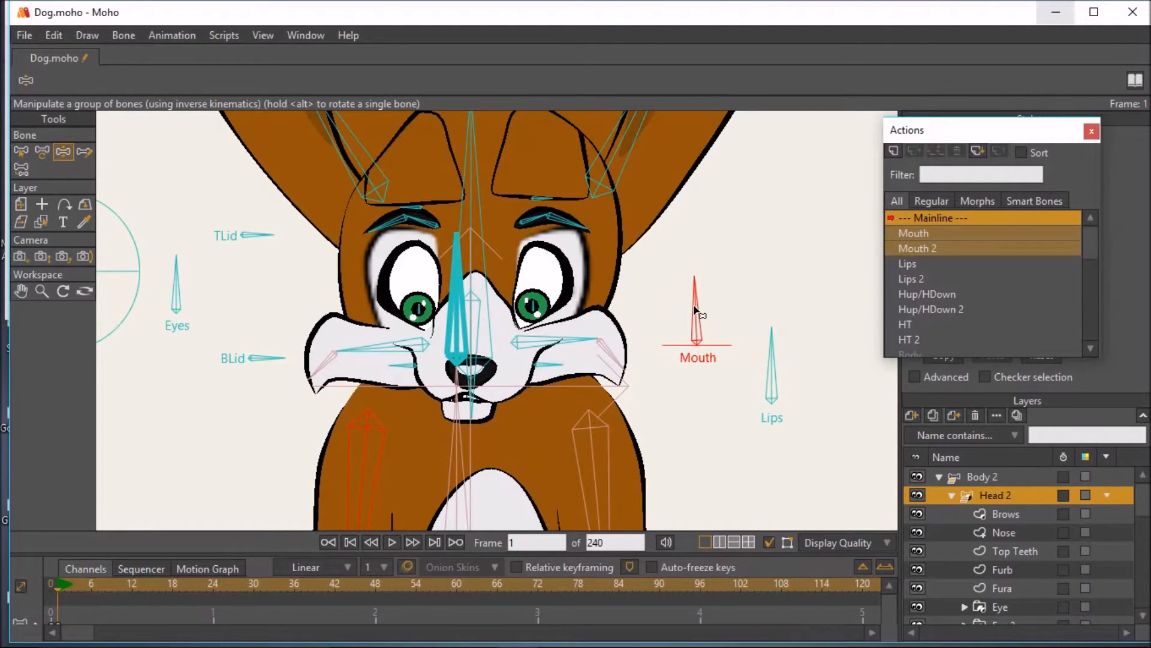
Swing the Lips bone sideways while rocking the Mouth bone to test the lip shapes, and return Lips upright
left_click(787, 350)
left_click_drag(786, 349, 713, 427)
left_click(697, 297)
mouse_move(696, 298)
left_mouse_down()
mouse_move(638, 326)
mouse_move(674, 338)
mouse_move(688, 286)
left_mouse_up()
left_click_drag(707, 402, 773, 336)
left_click_drag(675, 306, 708, 297)
left_click(773, 341)
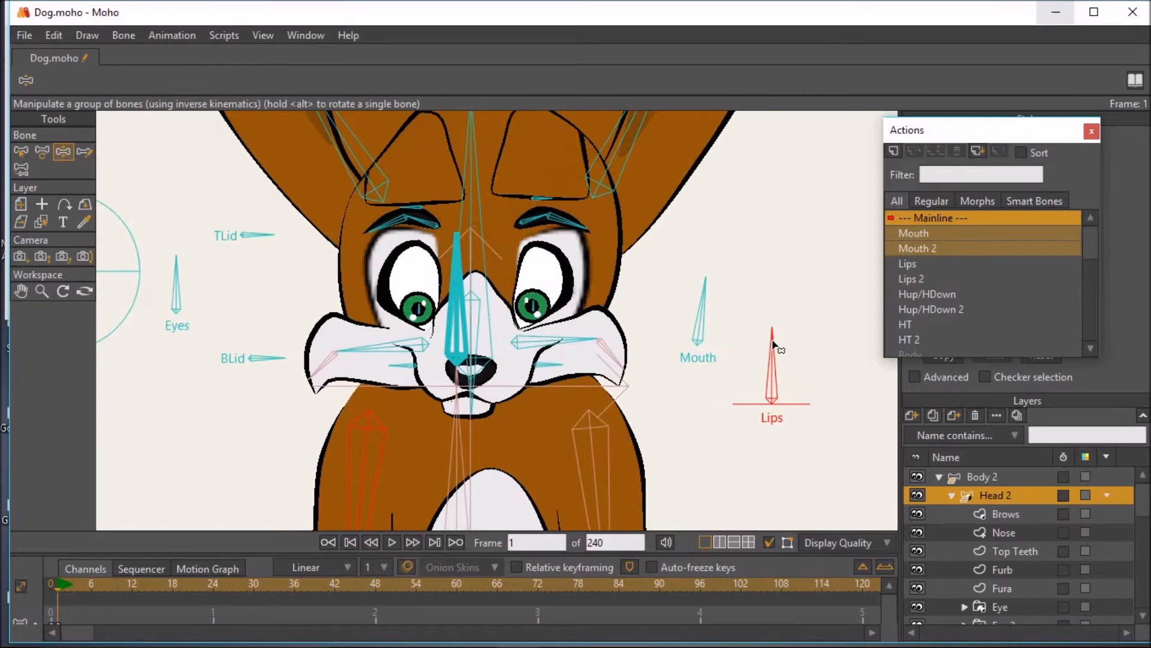
Swing the Hup/HDown bone to test the head's up and down tilt, and return it upright
scroll(774, 344, "down", 3)
scroll(773, 345, "up", 4)
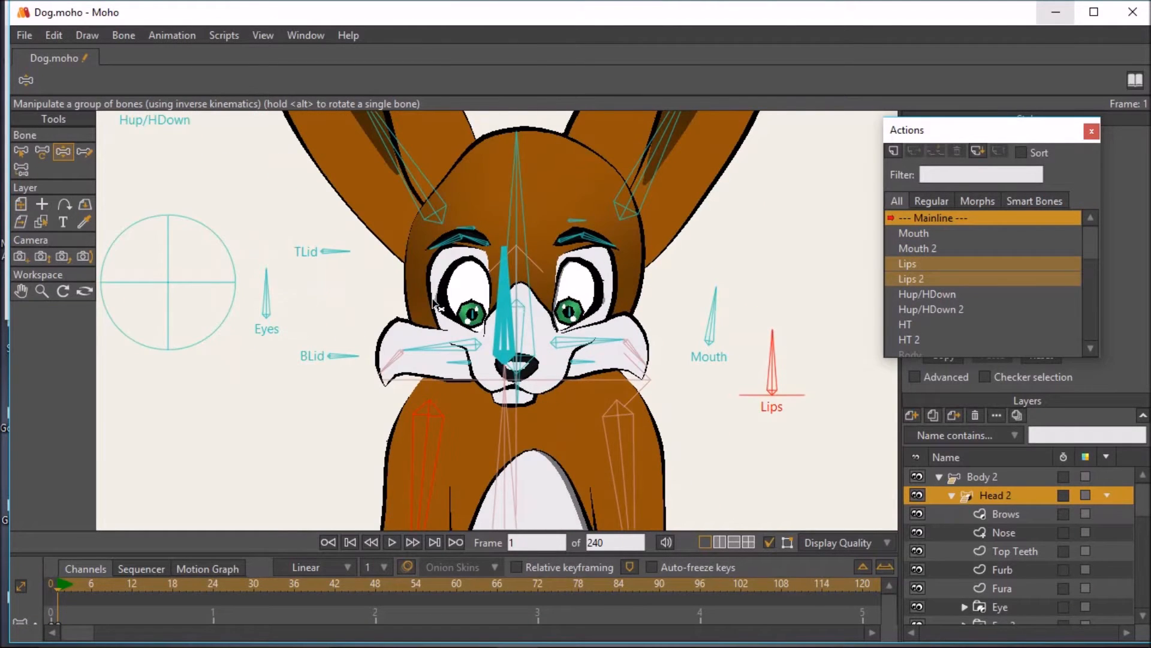
scroll(462, 304, "down", 3)
left_click_drag(458, 298, 460, 312)
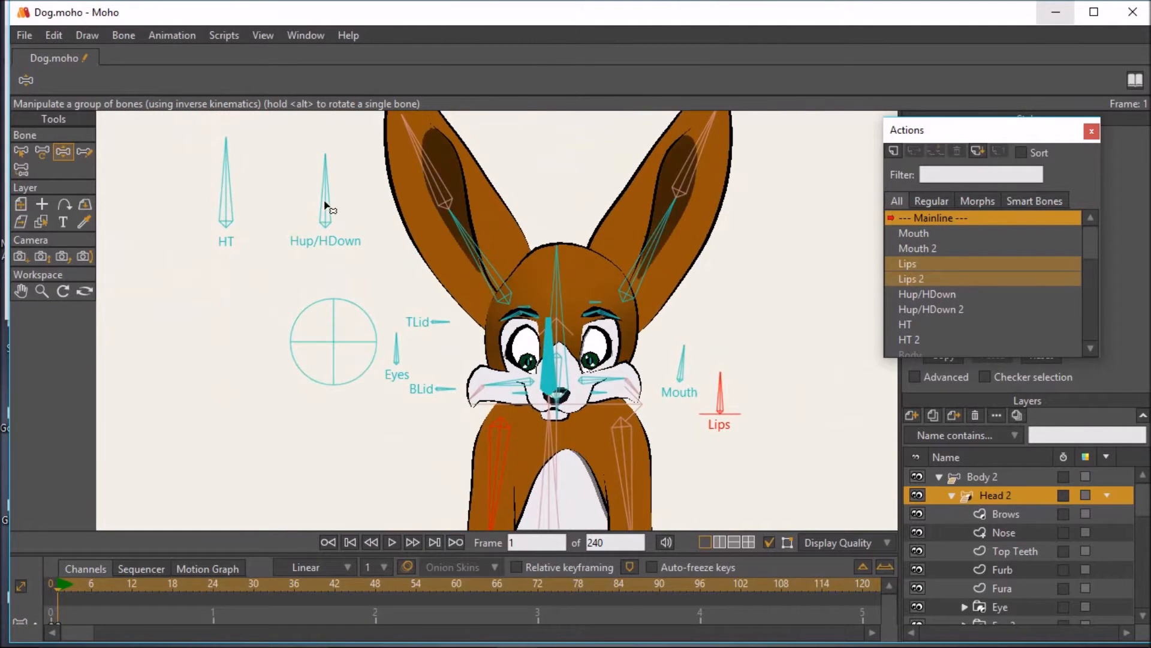
left_click_drag(333, 180, 304, 166)
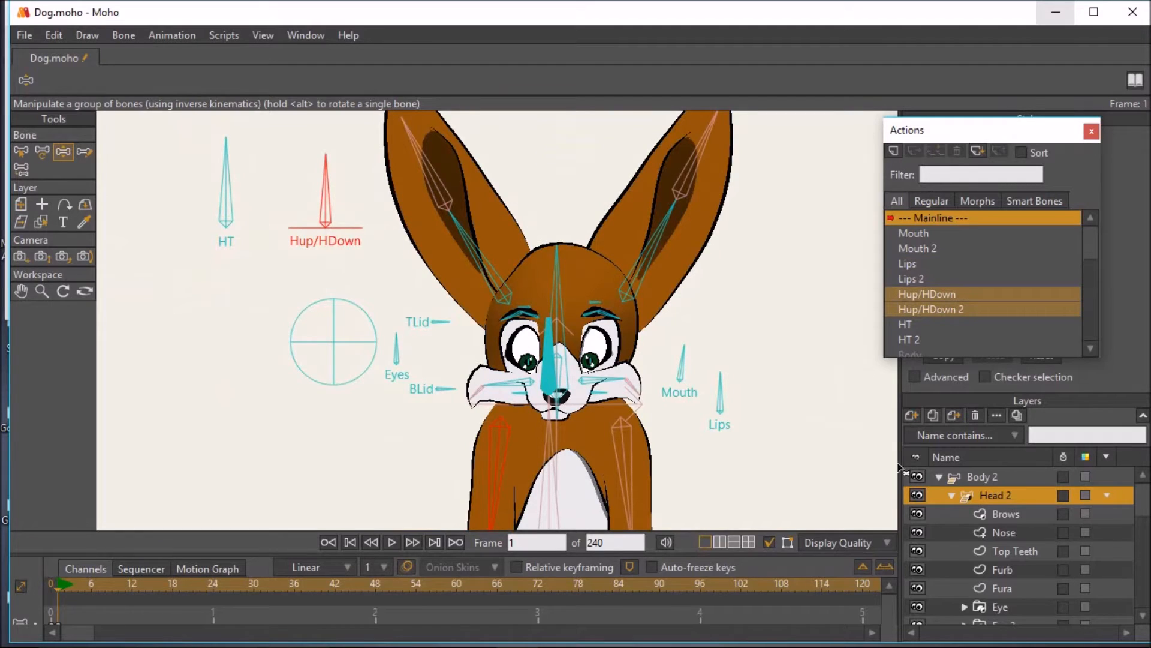
Turn the fox's head to profile with the HT bone, and open and close the jaw bone
left_click_drag(234, 170, 296, 139)
left_click_drag(540, 258, 534, 188)
scroll(582, 261, "up", 2)
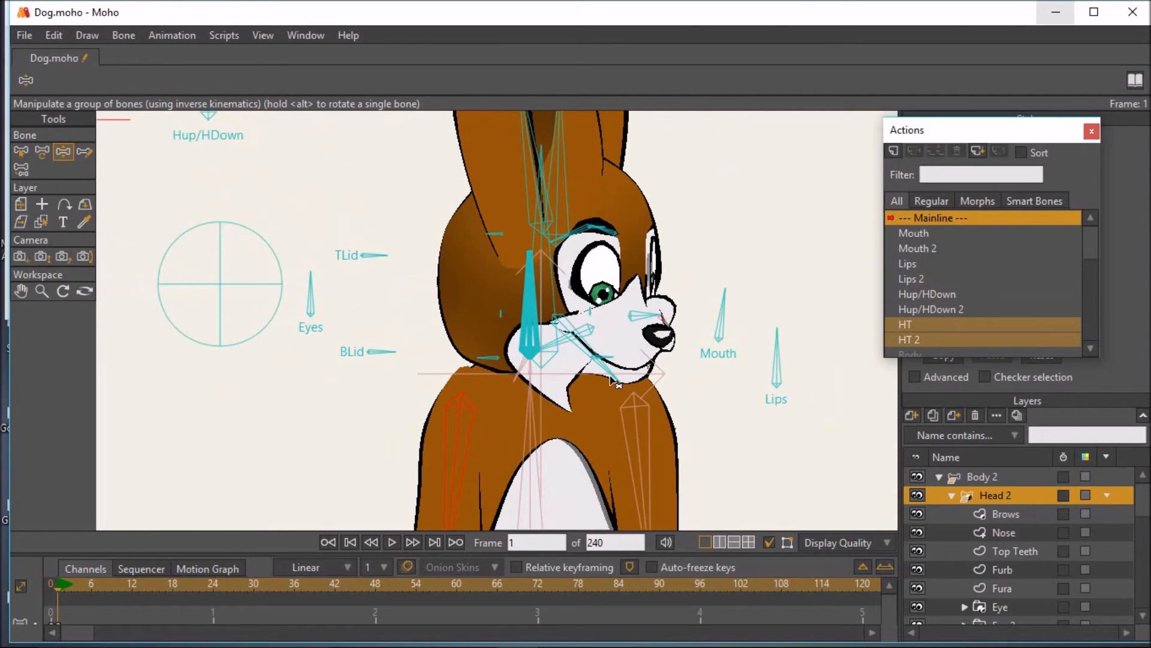
left_click_drag(613, 379, 591, 398)
scroll(408, 270, "down", 1)
left_click_drag(217, 139, 240, 174)
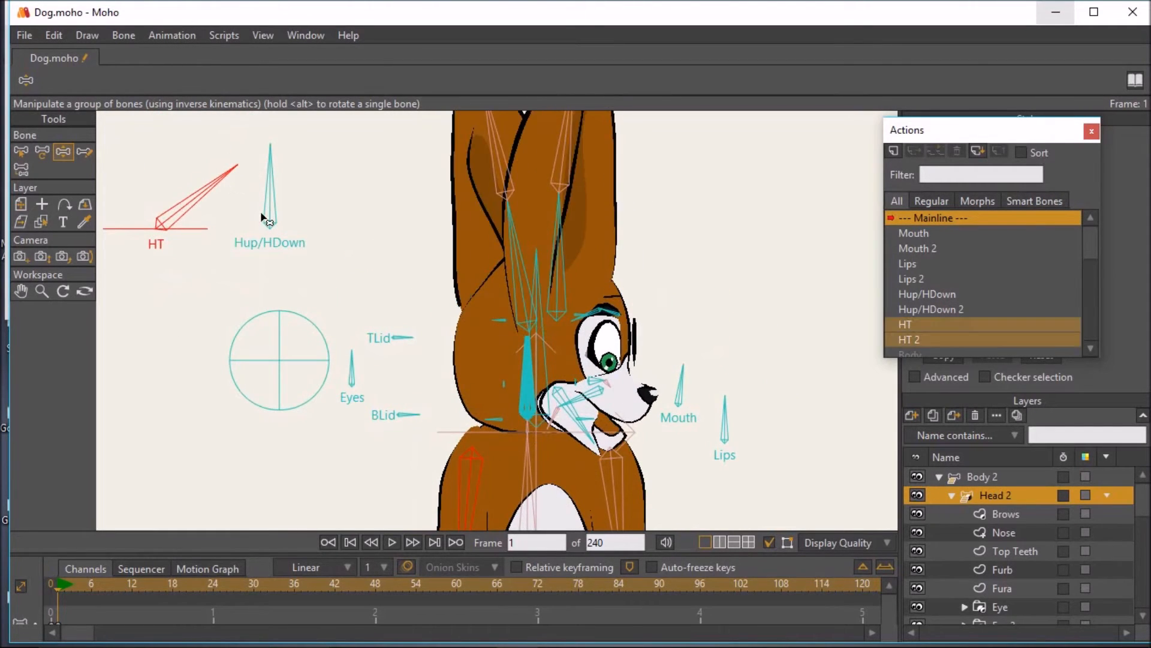
left_click_drag(597, 449, 607, 431)
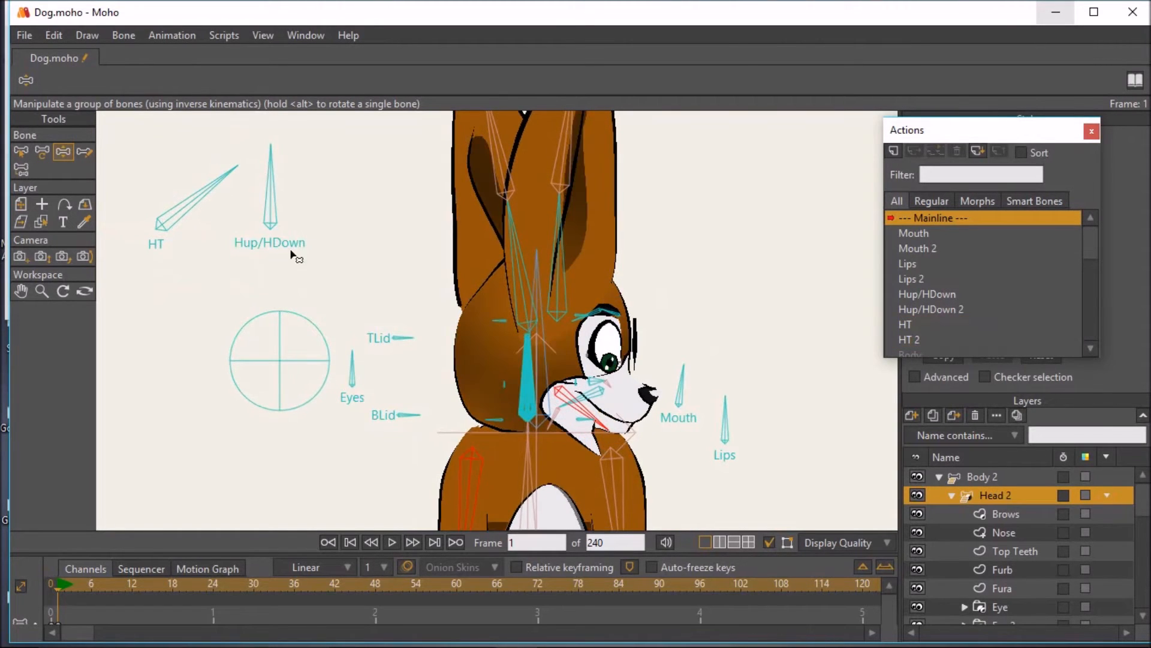
Swing the HT bone back toward the front view and delete the keyframes at frame 1 to reset the head
left_click_drag(204, 193, 177, 171)
scroll(409, 265, "down", 2)
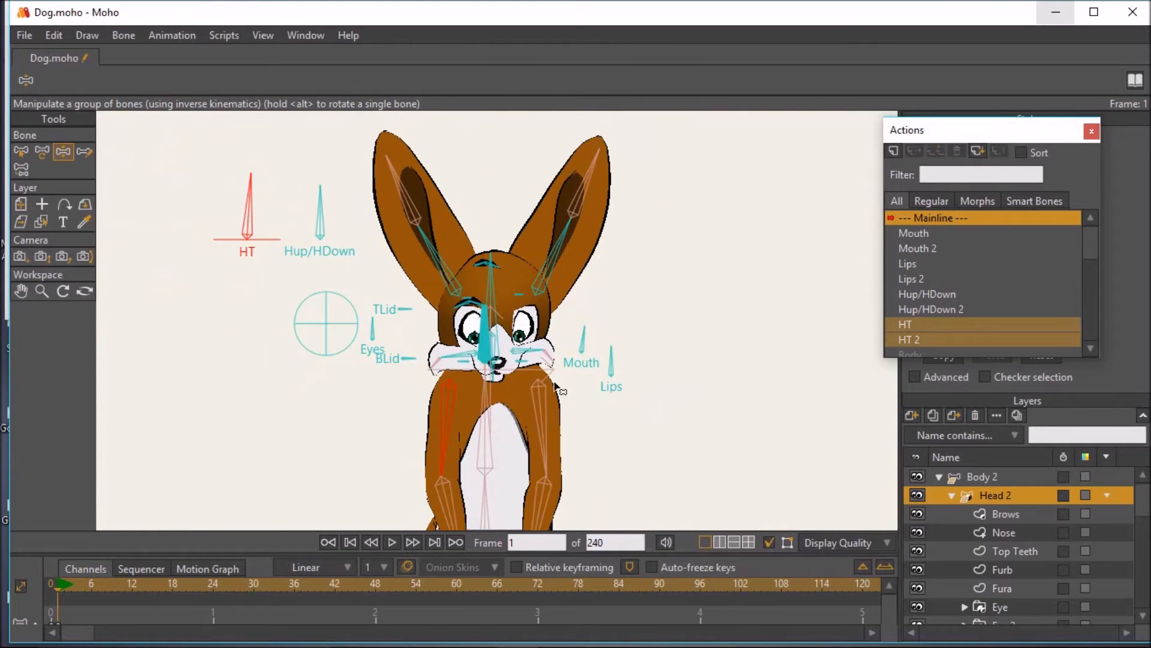
left_click_drag(33, 645, 30, 645)
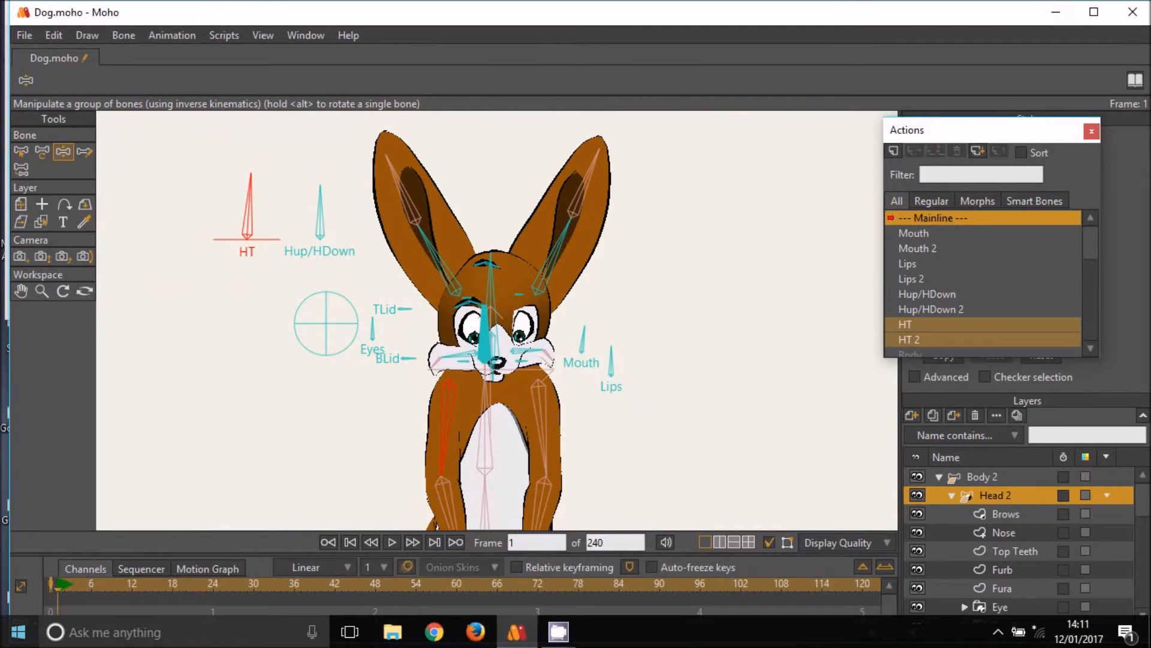
key("Delete")
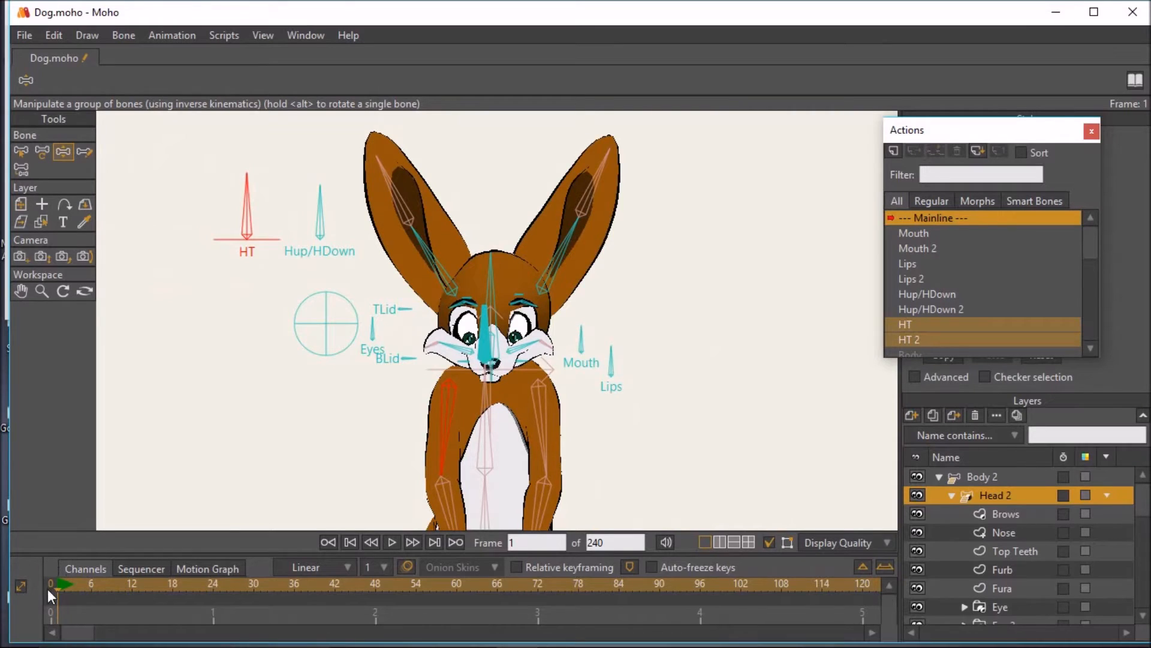
Select the Body 2 layer and go to frame 0 to view the whole body rig
left_click(984, 475)
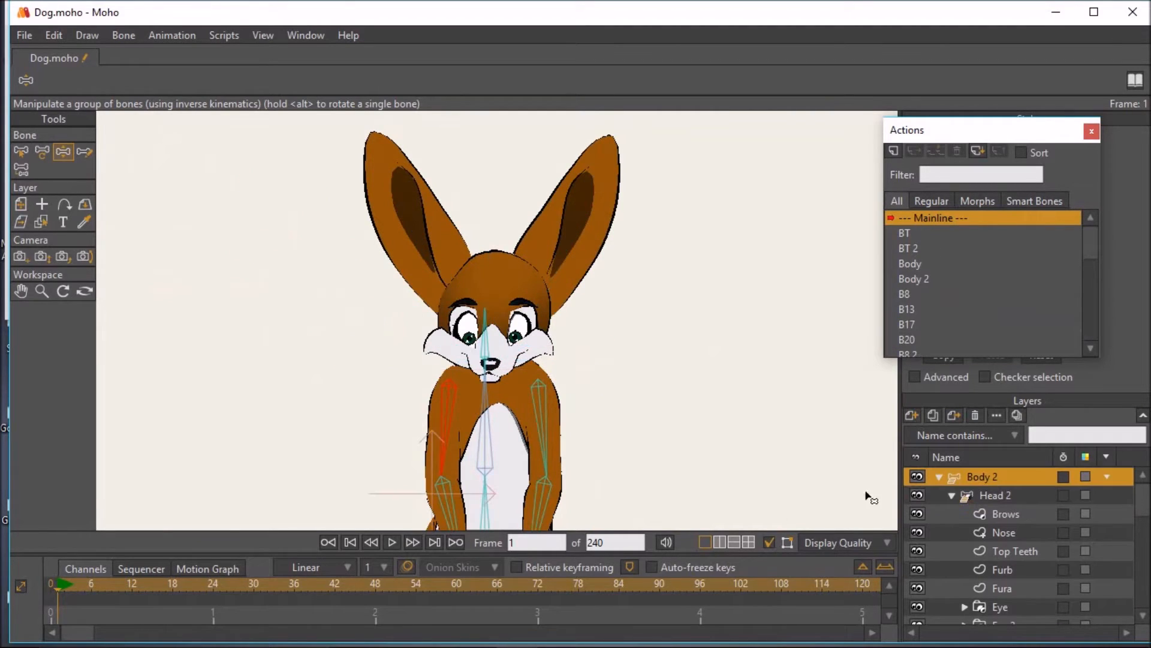
left_click(49, 582)
scroll(279, 412, "down", 3)
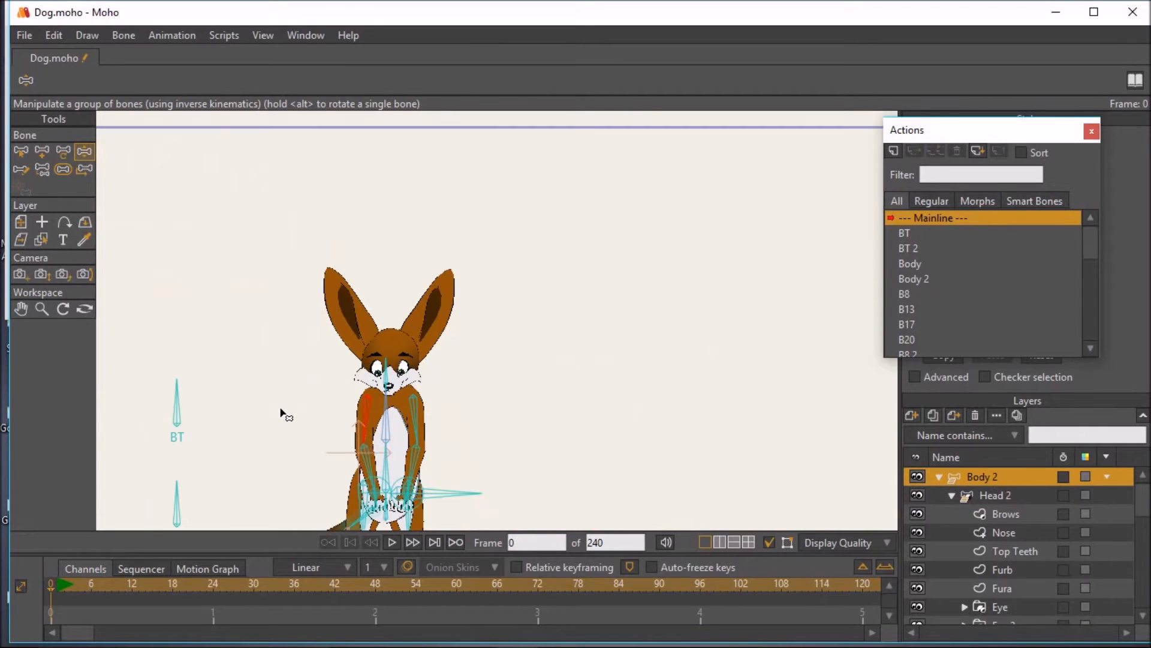
left_click_drag(410, 416, 487, 293)
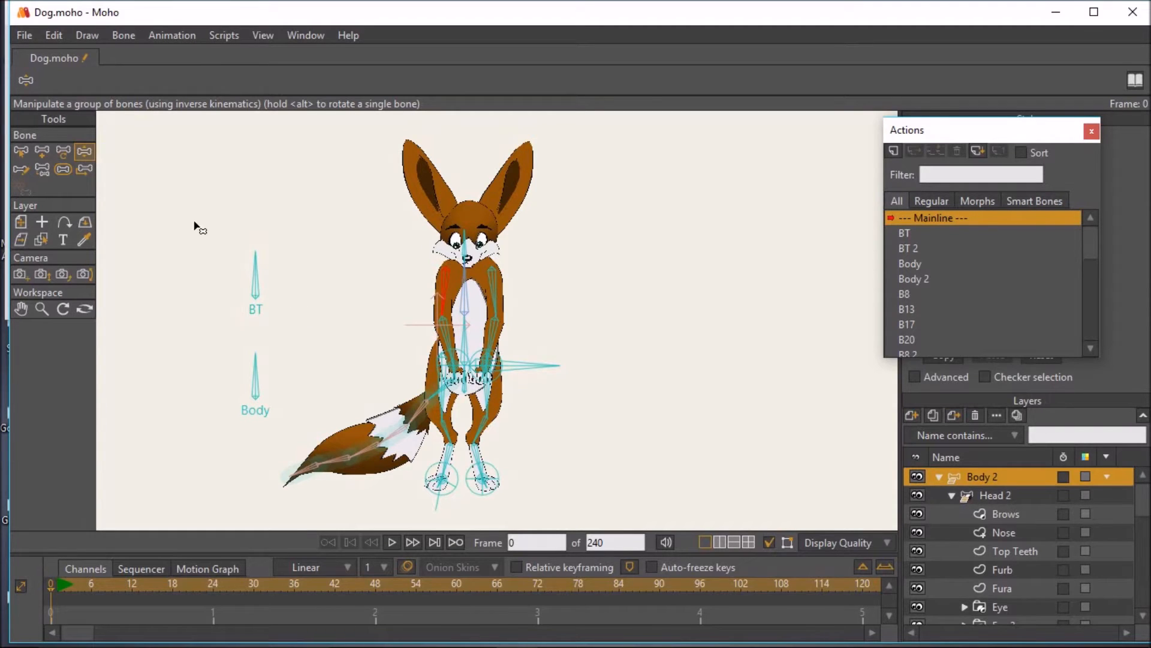
Turn the body at frame 1 with the BT bone, pose the limbs, tail and head, and delete that frame's keyframes
left_click(56, 585)
scroll(252, 265, "up", 1)
left_click_drag(258, 264, 294, 279)
left_click_drag(538, 398, 540, 344)
mouse_move(463, 504)
left_mouse_down()
mouse_move(461, 491)
mouse_move(466, 501)
left_mouse_up()
left_click_drag(427, 410, 383, 419)
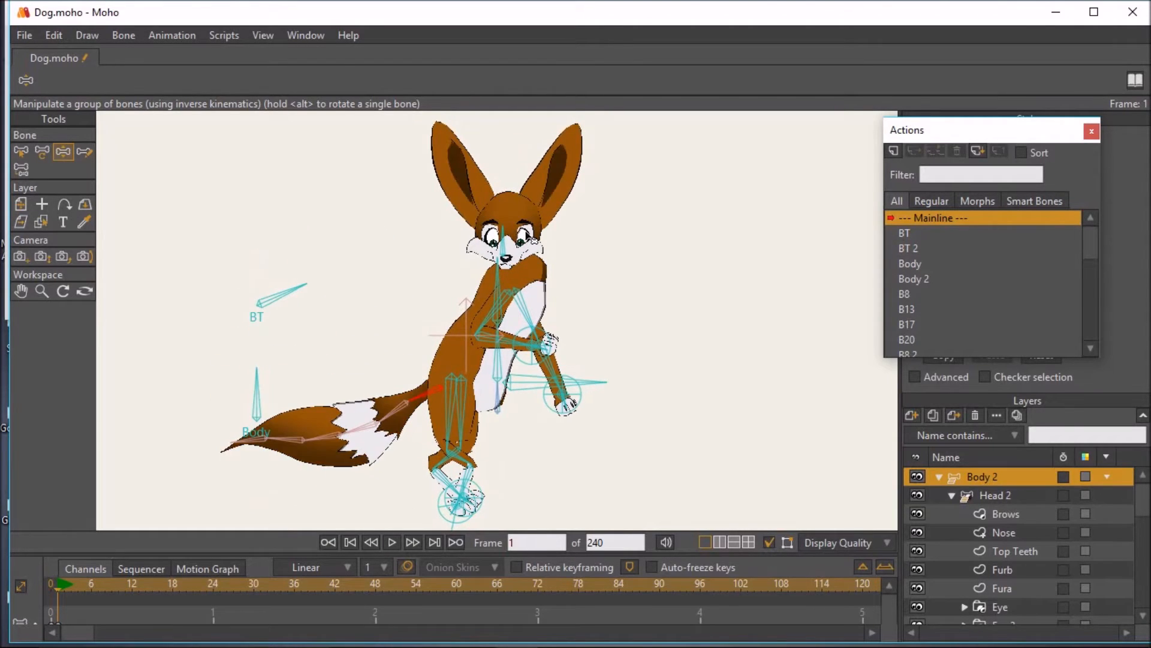
left_click_drag(503, 240, 496, 243)
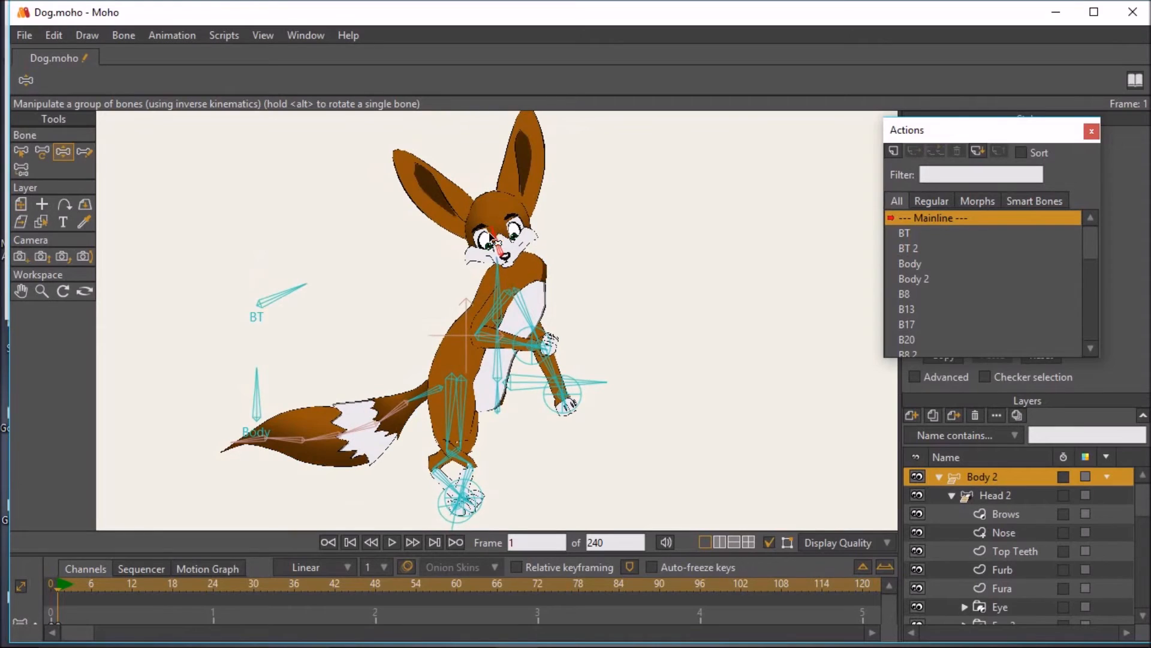
mouse_move(50, 645)
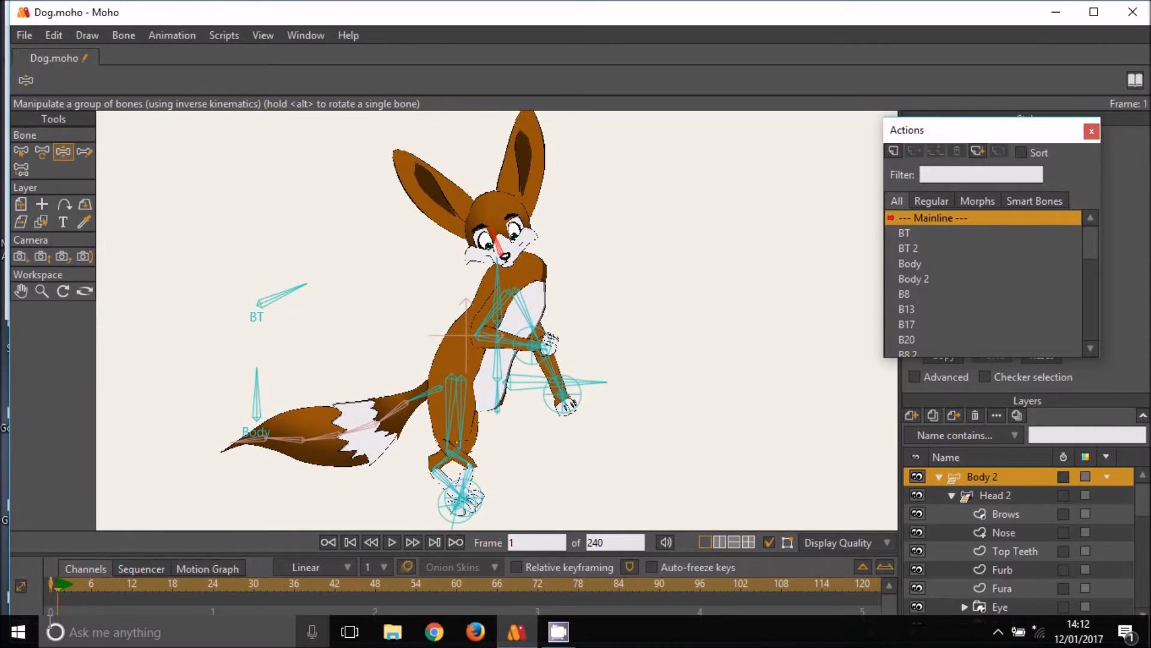
key("Delete")
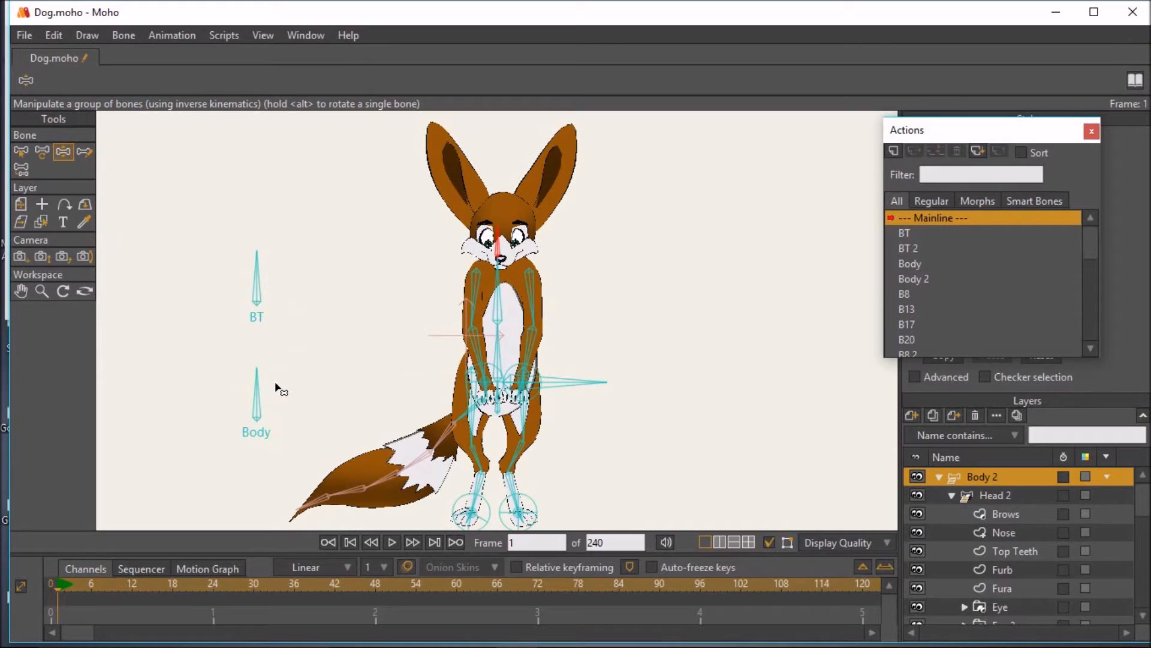
Select all the bones over the fox's body and hide them, keeping only the BT and Body controls
left_click(22, 152)
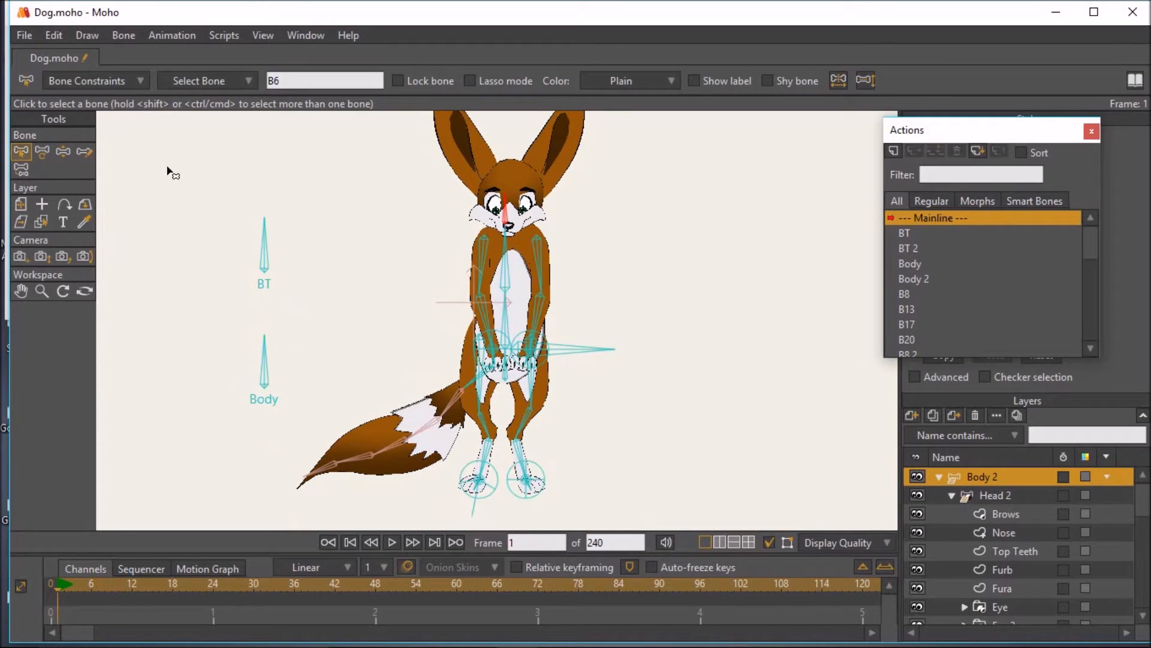
left_click_drag(378, 147, 453, 431)
left_click_drag(307, 150, 636, 517)
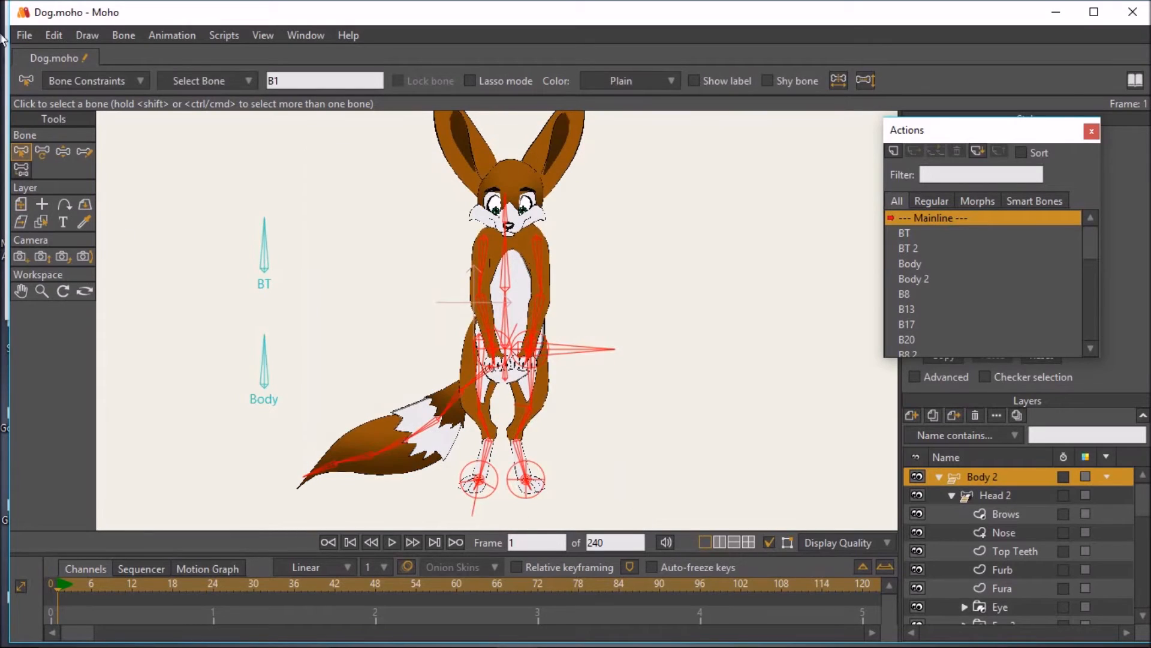
left_click(123, 35)
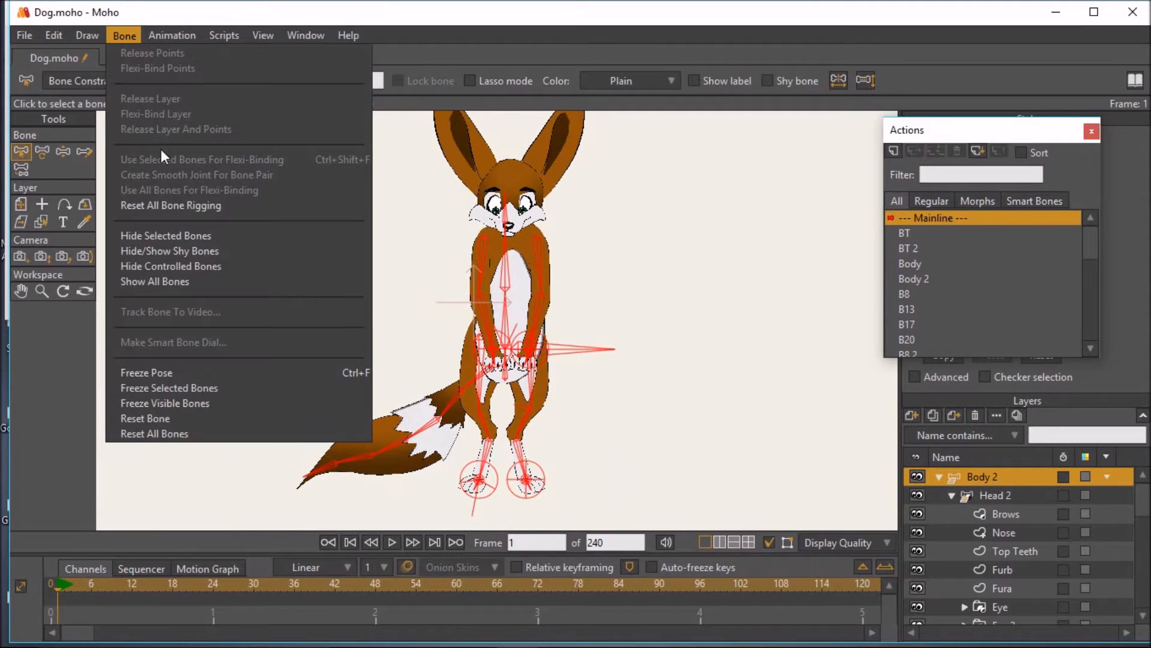
left_click(167, 240)
Rotate the Body bone outward to horizontal to put the fox on all fours, and show all bones again
left_click(63, 152)
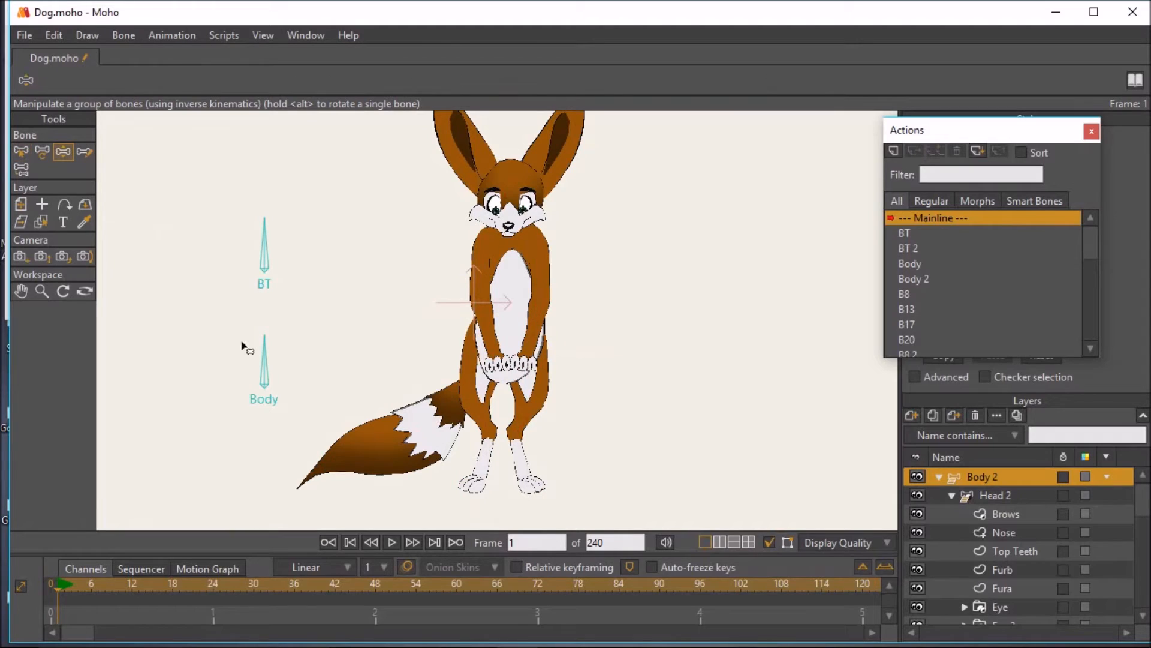
left_click_drag(262, 358, 199, 403)
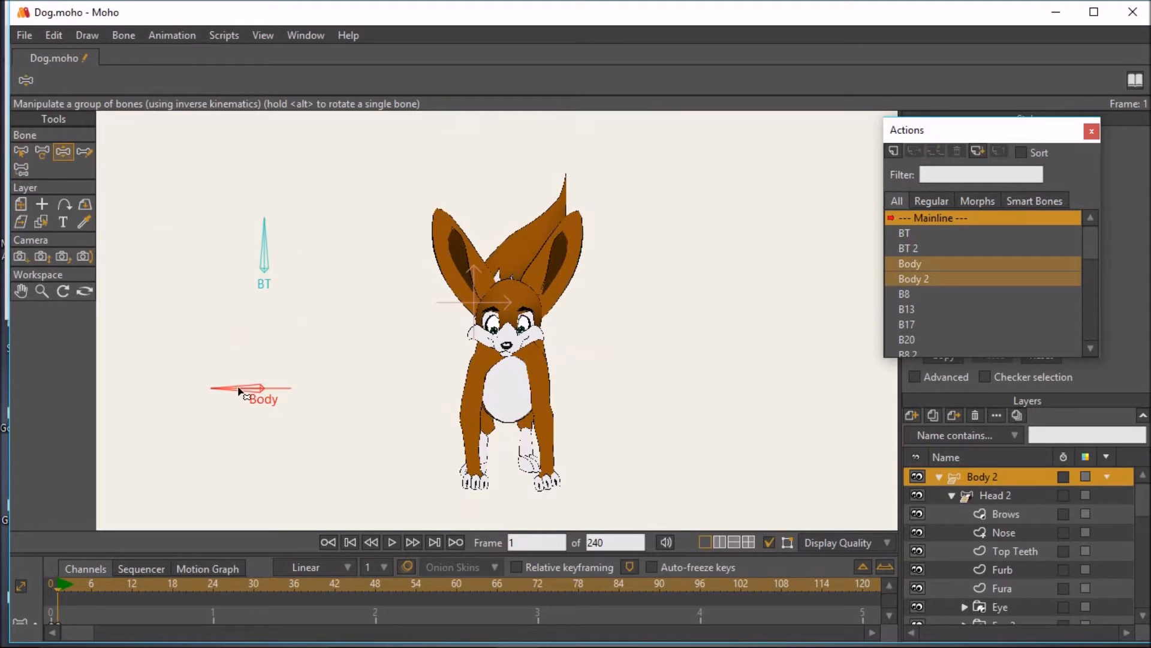
left_click(22, 154)
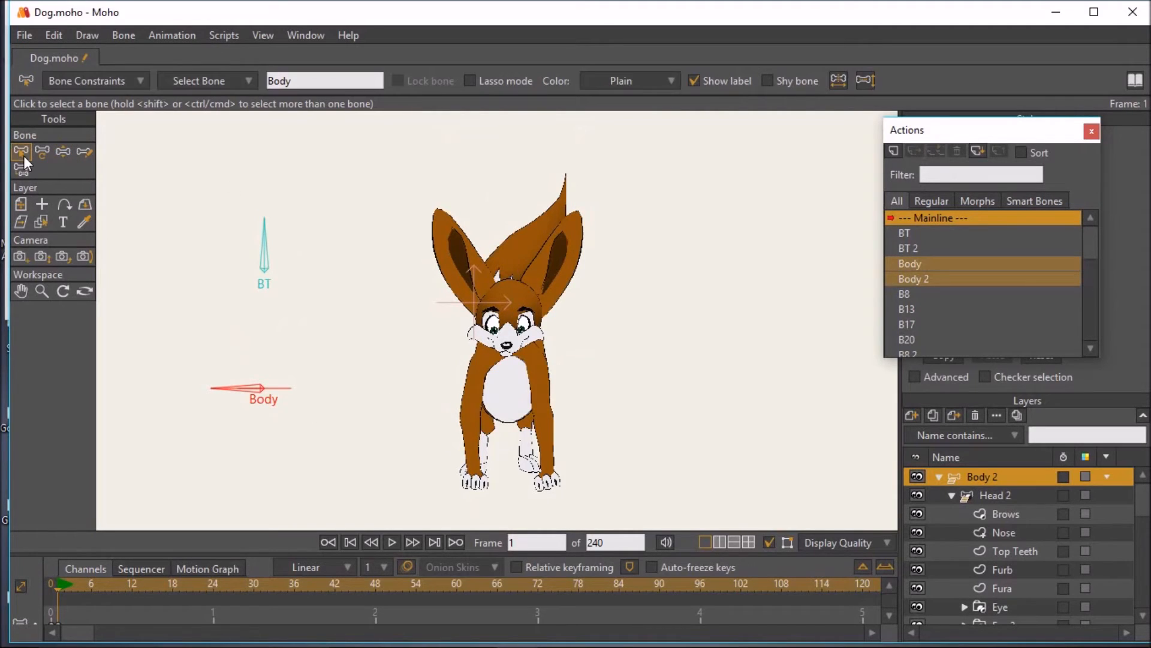
left_click_drag(422, 184, 634, 485)
left_click(123, 35)
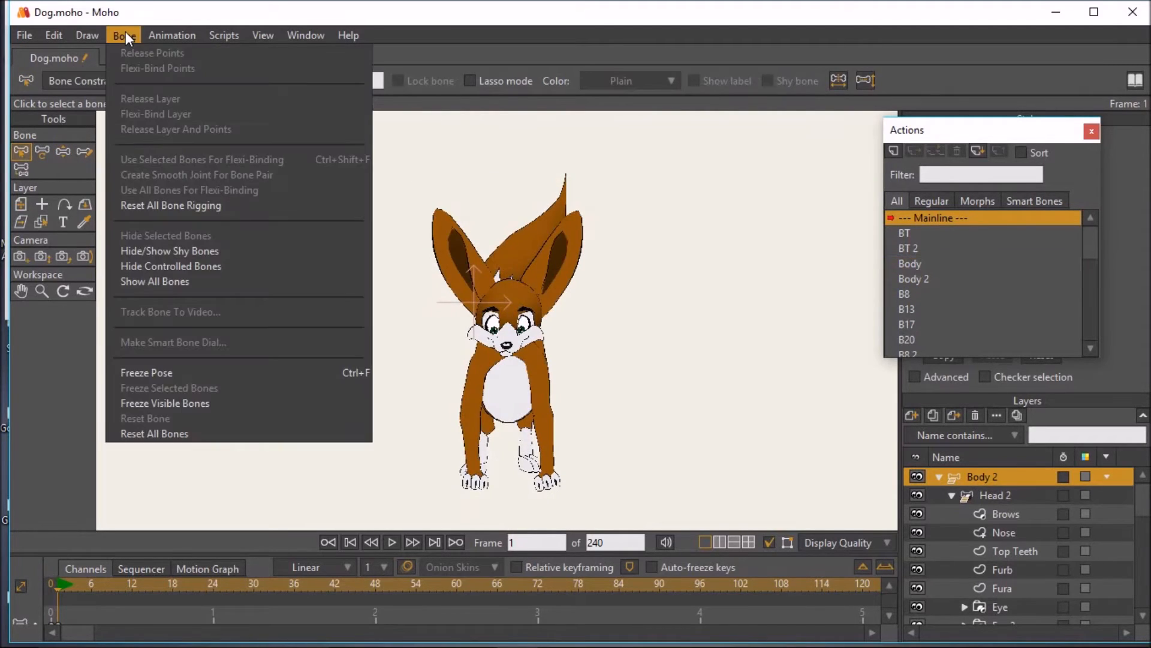
left_click(157, 282)
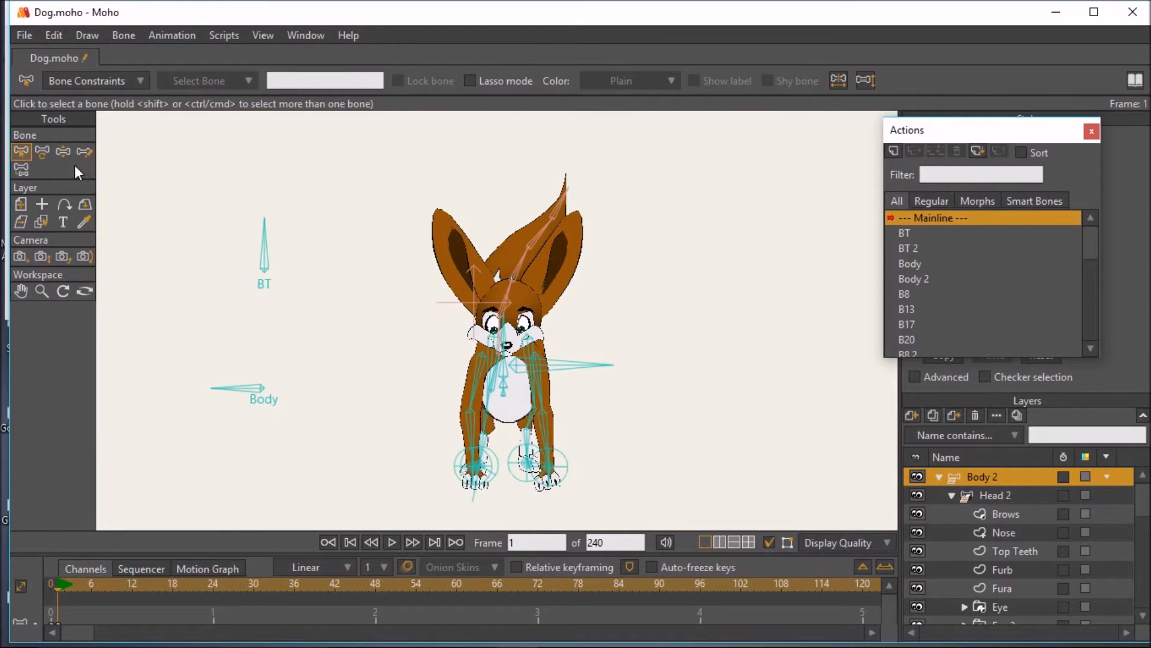
Bend both front legs with their circular target bones, nudge the torso and head bones, and delete the keyframes at frame 1
left_click(63, 152)
left_click_drag(475, 465, 467, 447)
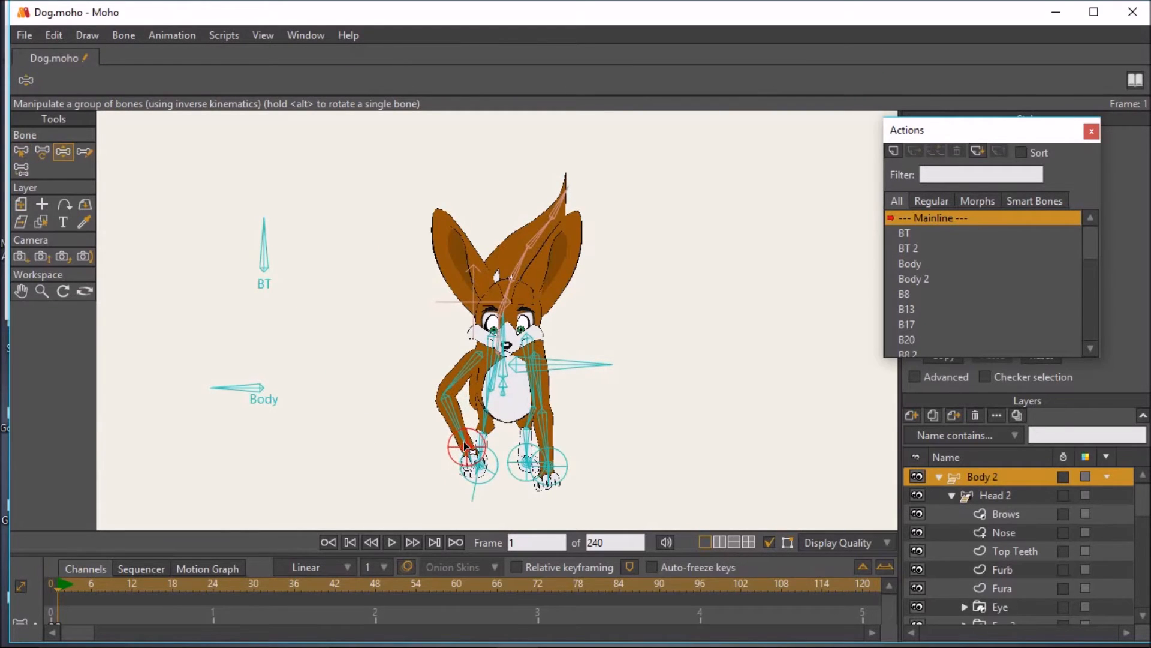
left_click_drag(546, 469, 561, 442)
left_click(592, 367)
mouse_move(591, 368)
left_mouse_down()
mouse_move(591, 347)
mouse_move(593, 364)
left_mouse_up()
left_click(493, 338)
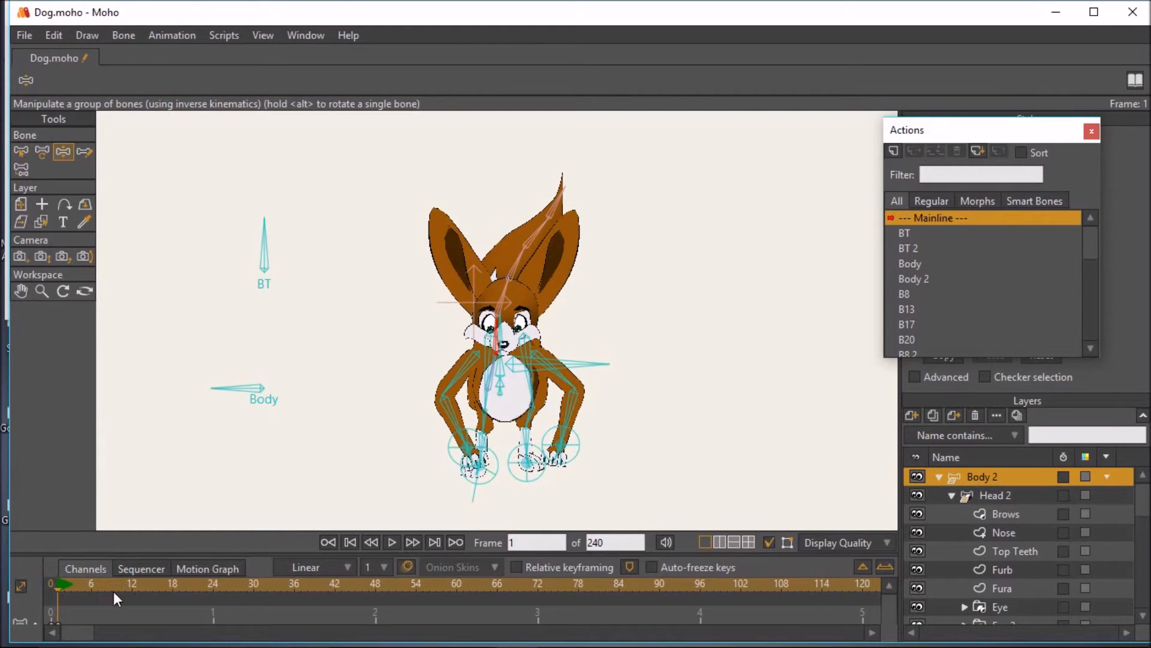
left_click_drag(85, 605, 55, 641)
key("Delete")
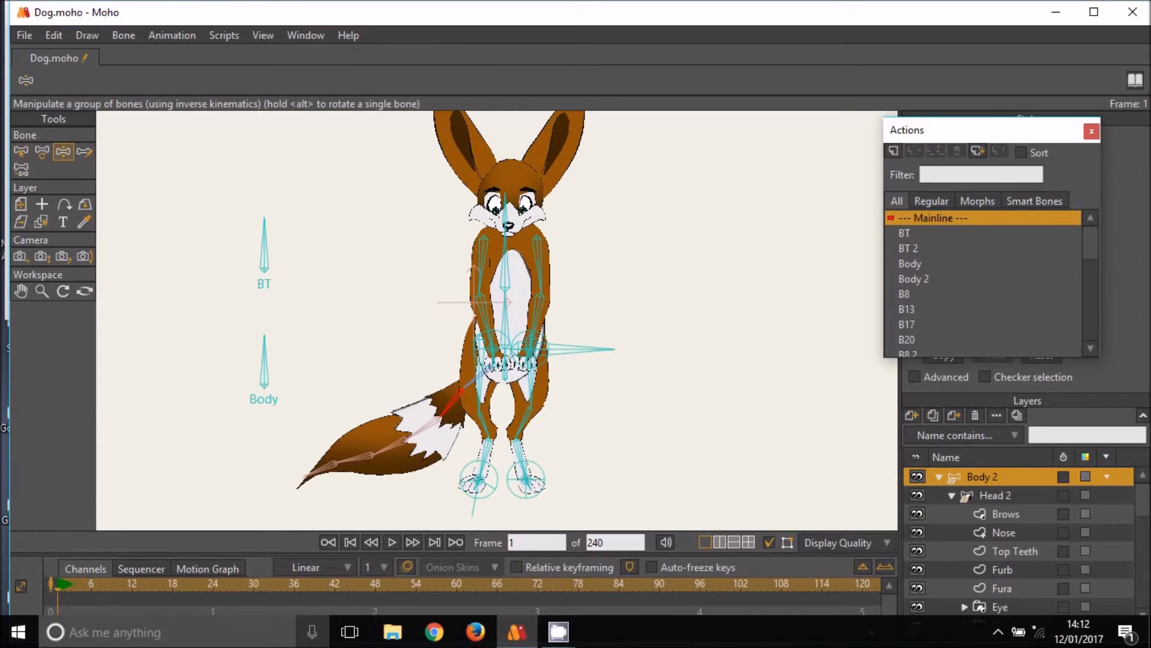
Pose the fox side-on on all fours with the BT, Body and front-paw target bones, and turn the Head 2 layer's HT bone to profile
left_click_drag(265, 352, 325, 411)
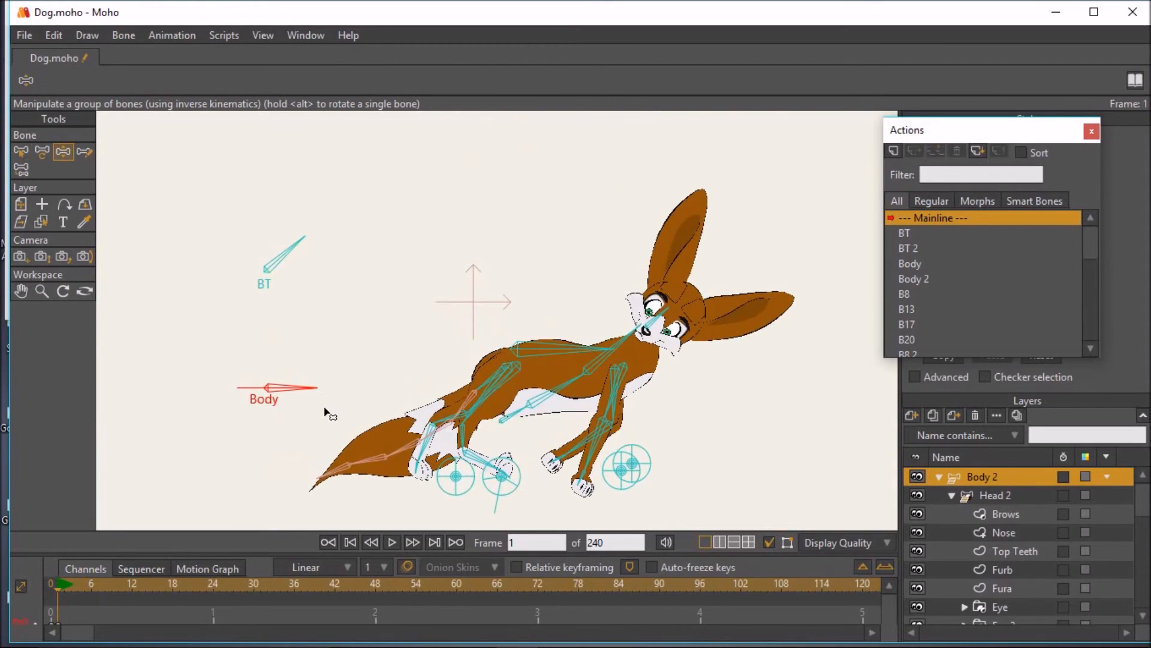
left_click_drag(623, 471, 692, 474)
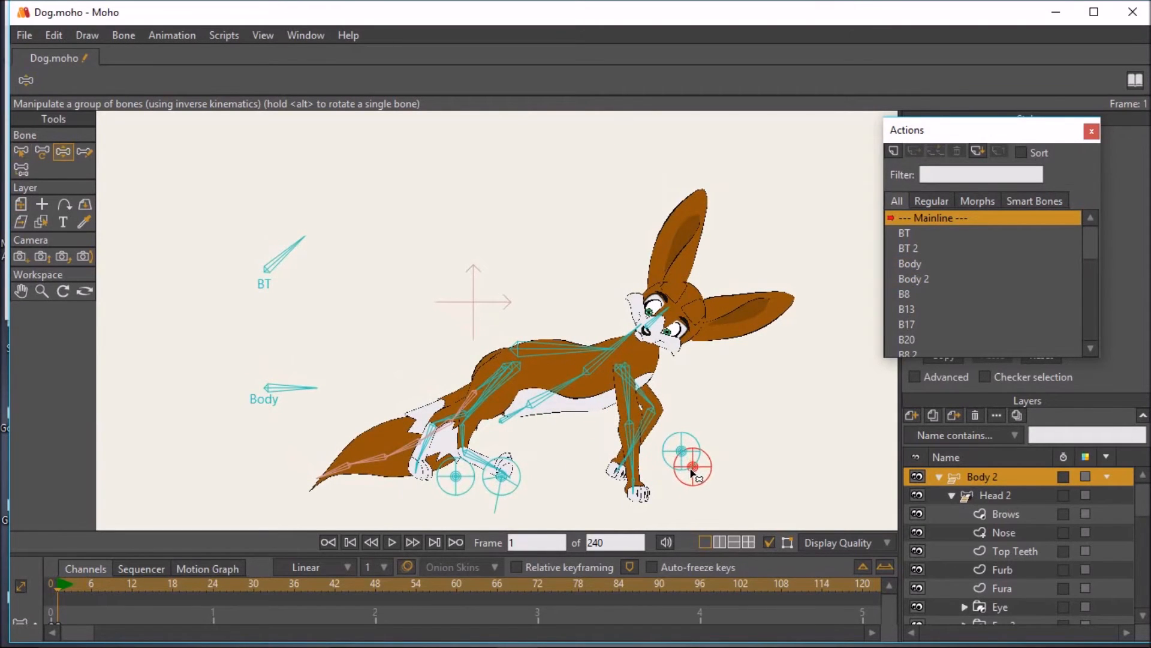
left_click(995, 495)
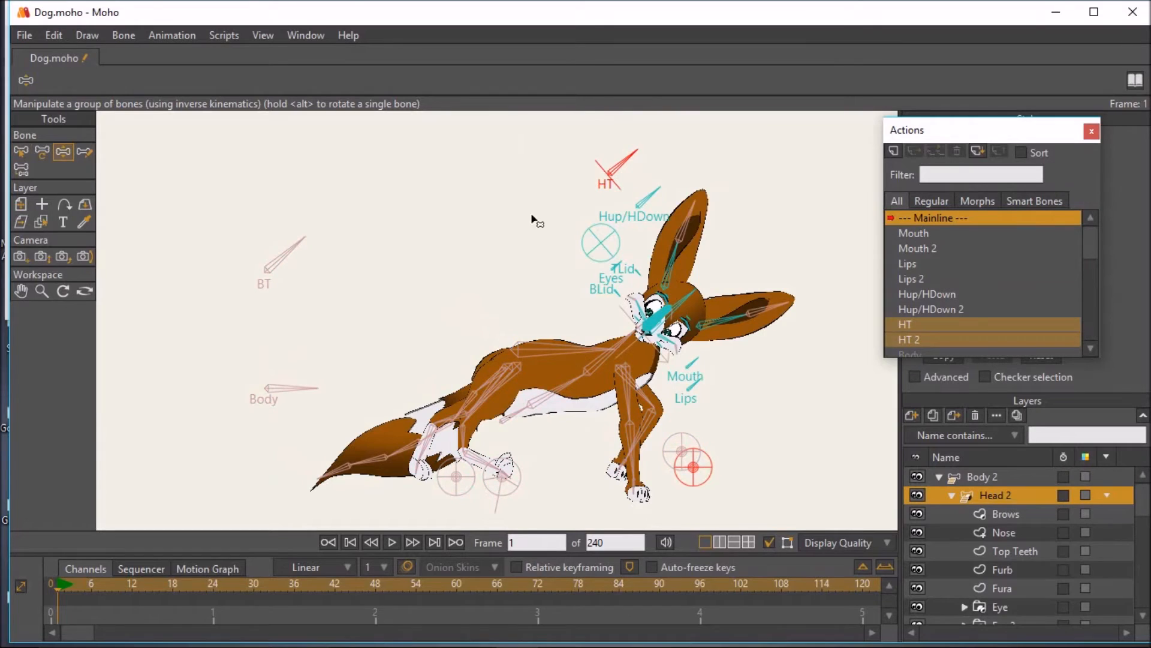
mouse_move(633, 157)
left_mouse_down()
mouse_move(683, 194)
mouse_move(639, 174)
left_mouse_up()
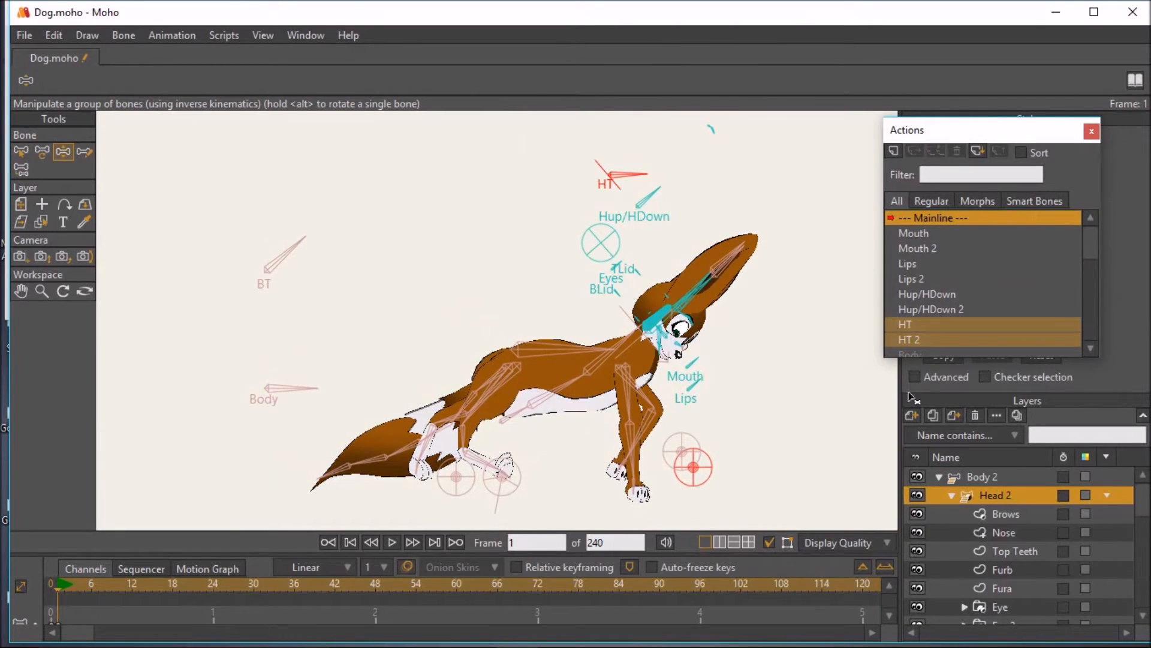
Rotate the head bone on the Body 2 layer until the fox's head stands upright
left_click(976, 472)
scroll(696, 344, "up", 1)
left_click_drag(656, 312, 628, 298)
scroll(668, 320, "down", 1)
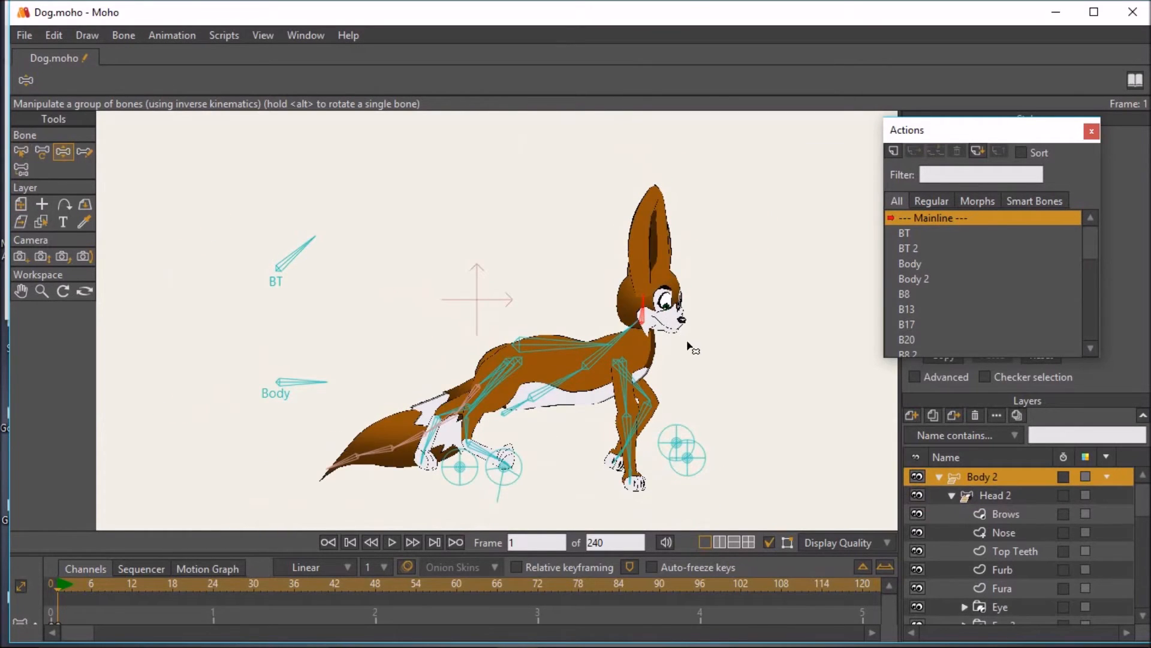
left_click_drag(693, 347, 691, 333)
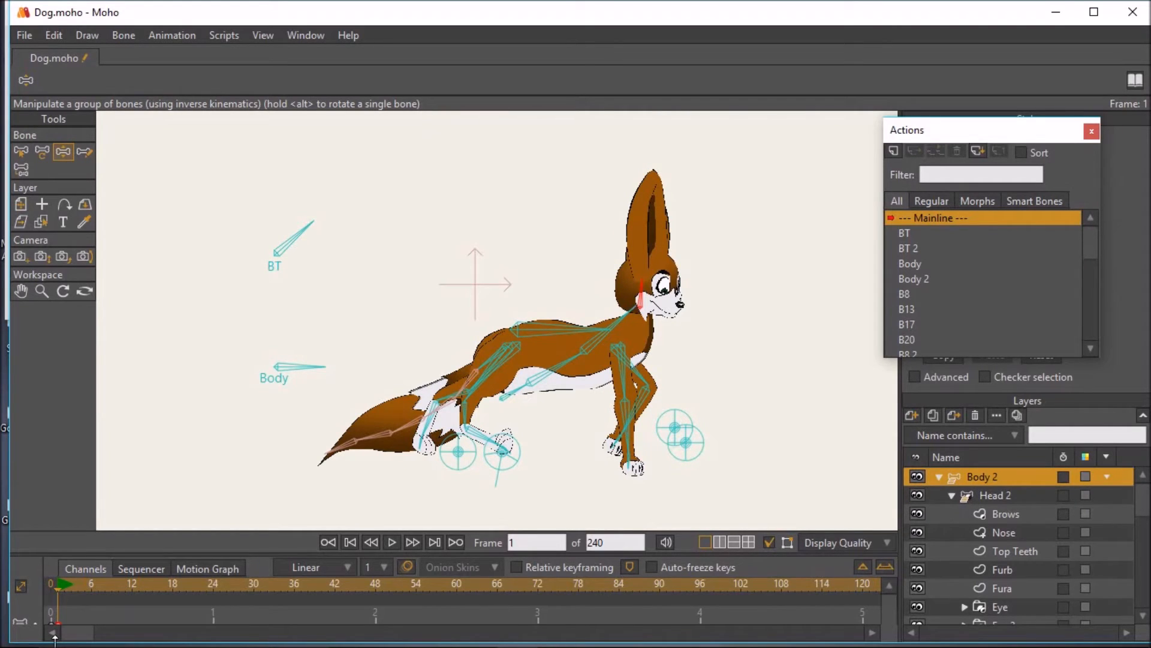
Delete the Body 2 layer's keyframes at frame 1 and return the timeline to frame 0
key("Delete")
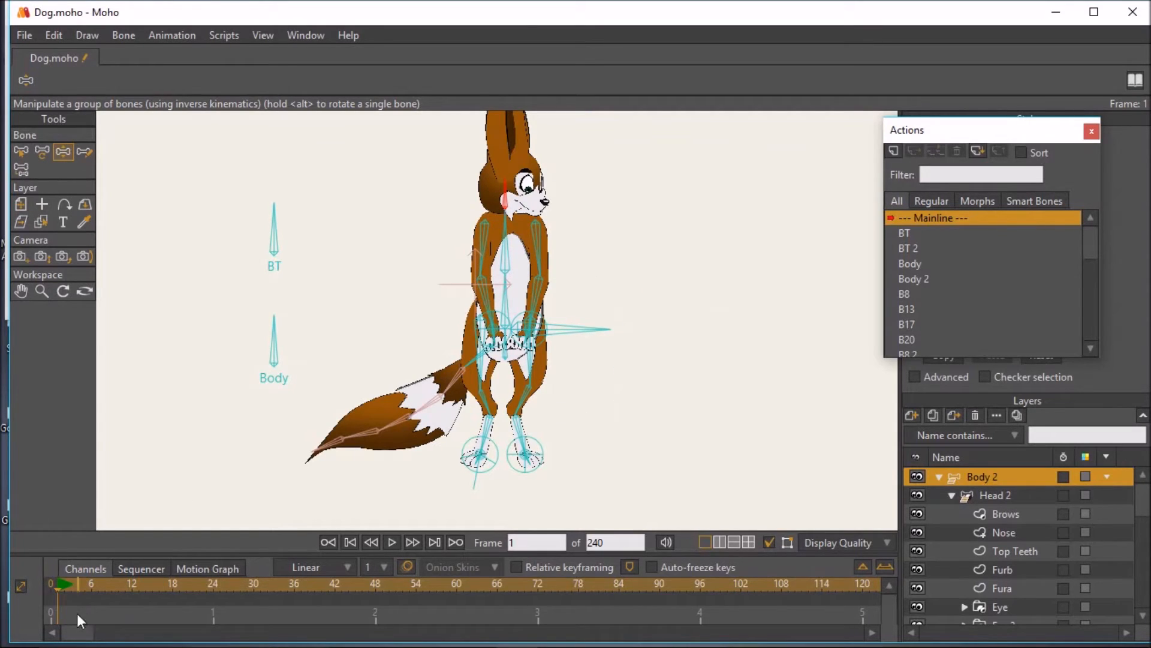
left_click(56, 584)
left_click_drag(77, 585, 41, 589)
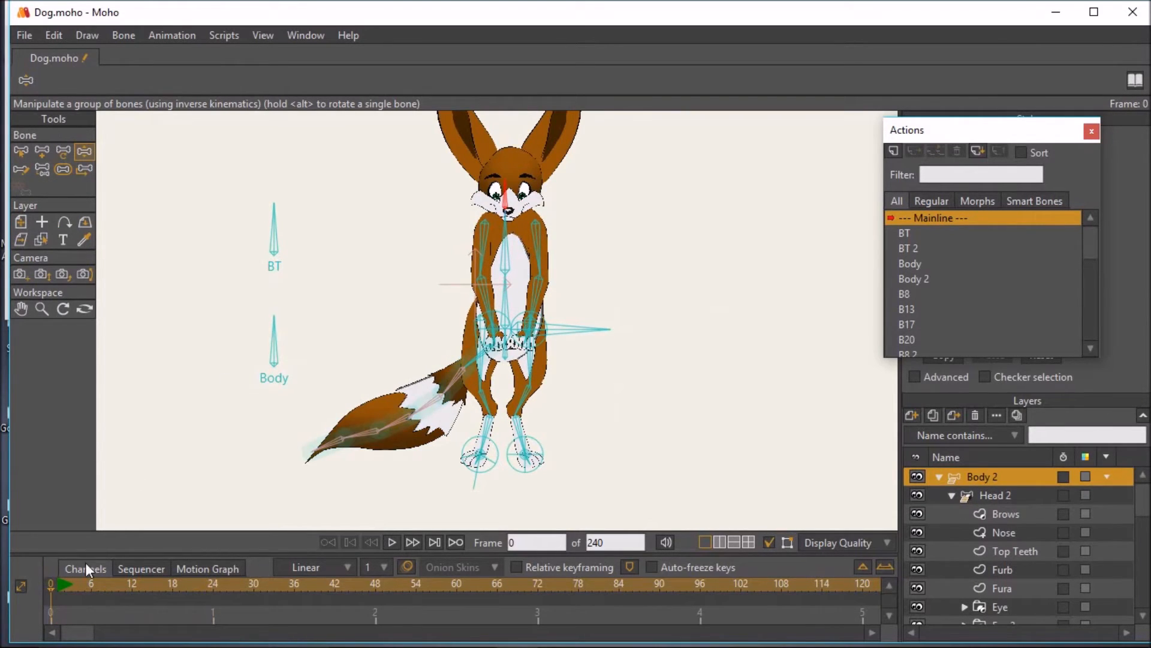
left_click_drag(56, 586, 52, 584)
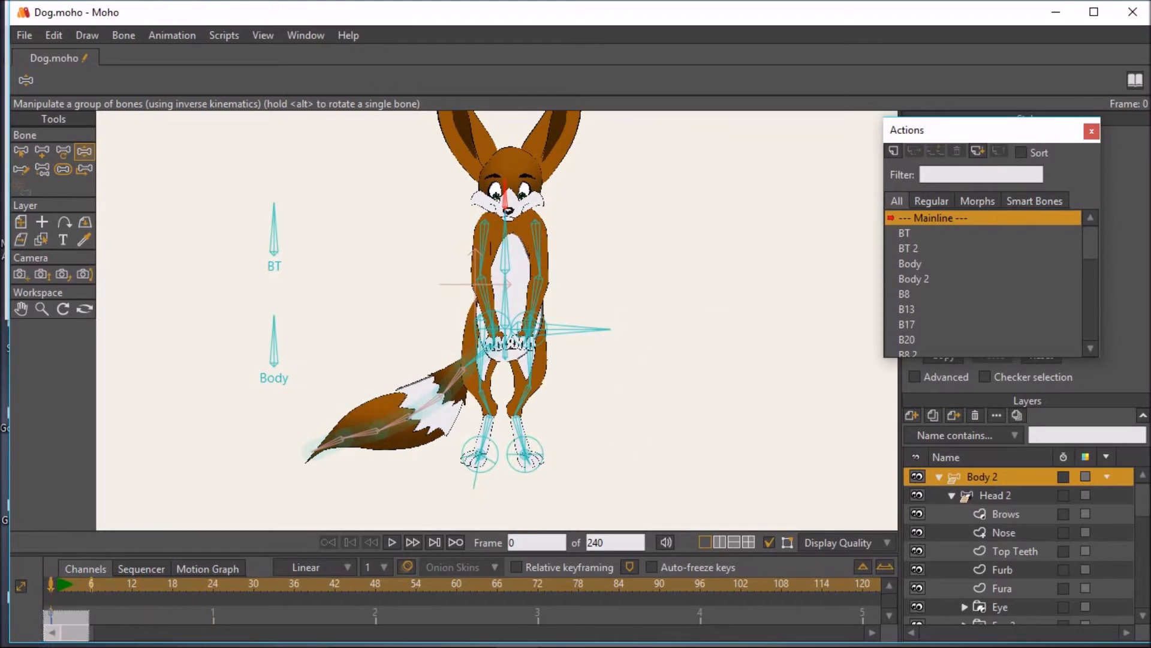
mouse_move(54, 630)
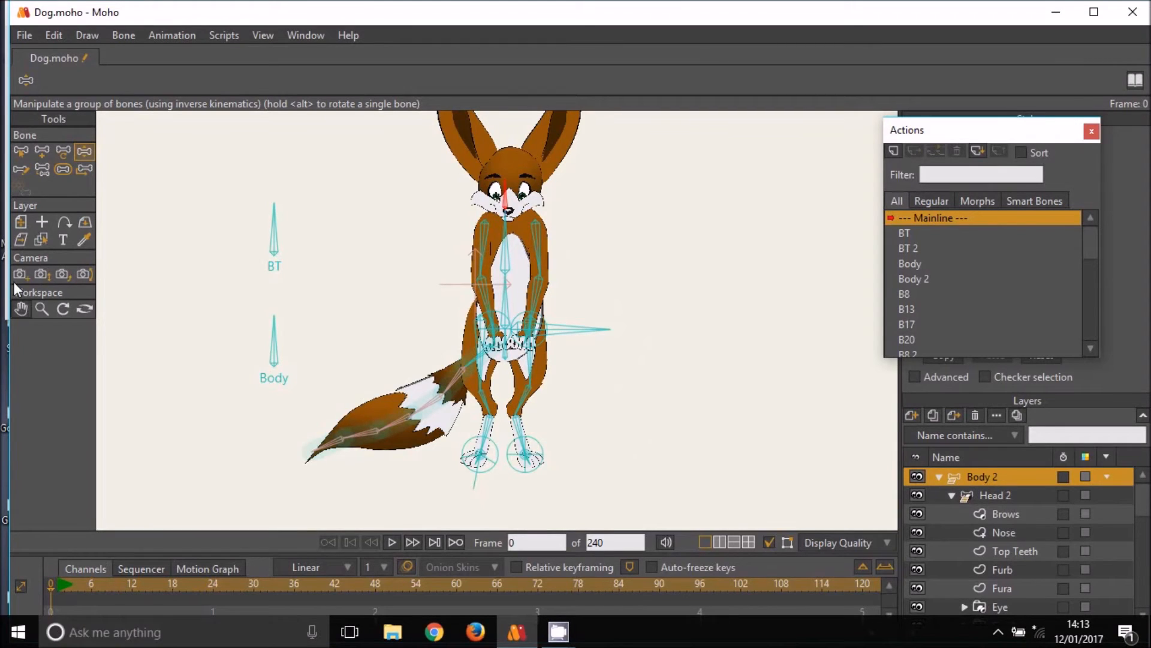
Test the arm rig at frame 0 by pulling both hand target bones up and outward
scroll(378, 269, "up", 2)
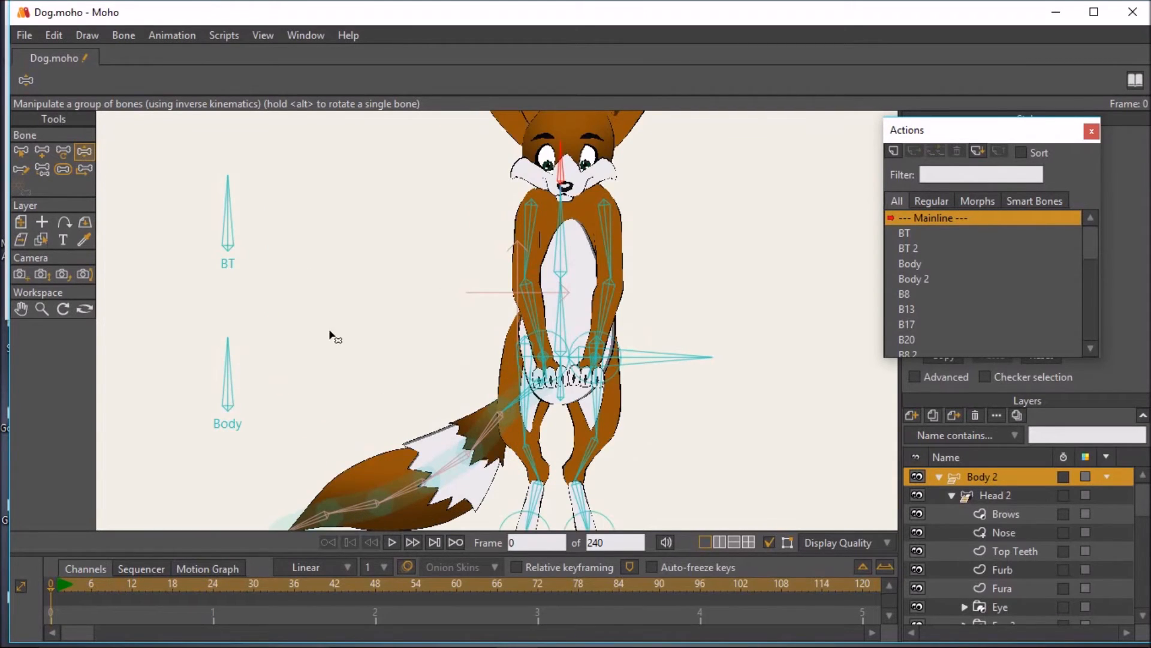
left_click(18, 151)
scroll(144, 172, "up", 2)
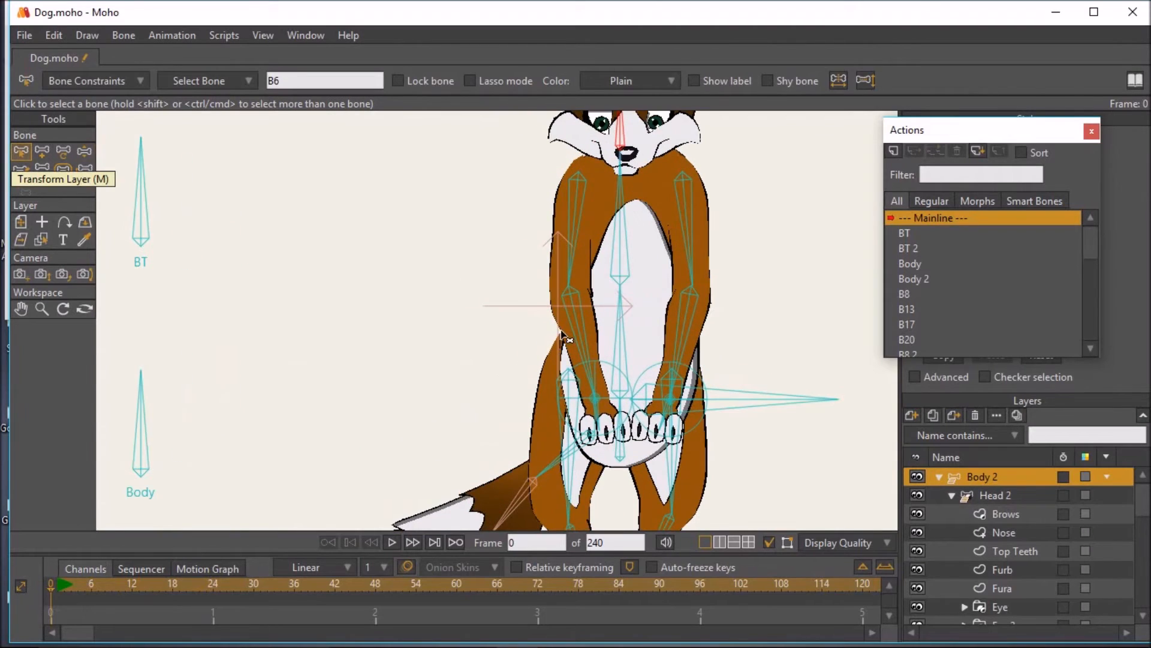
key("z")
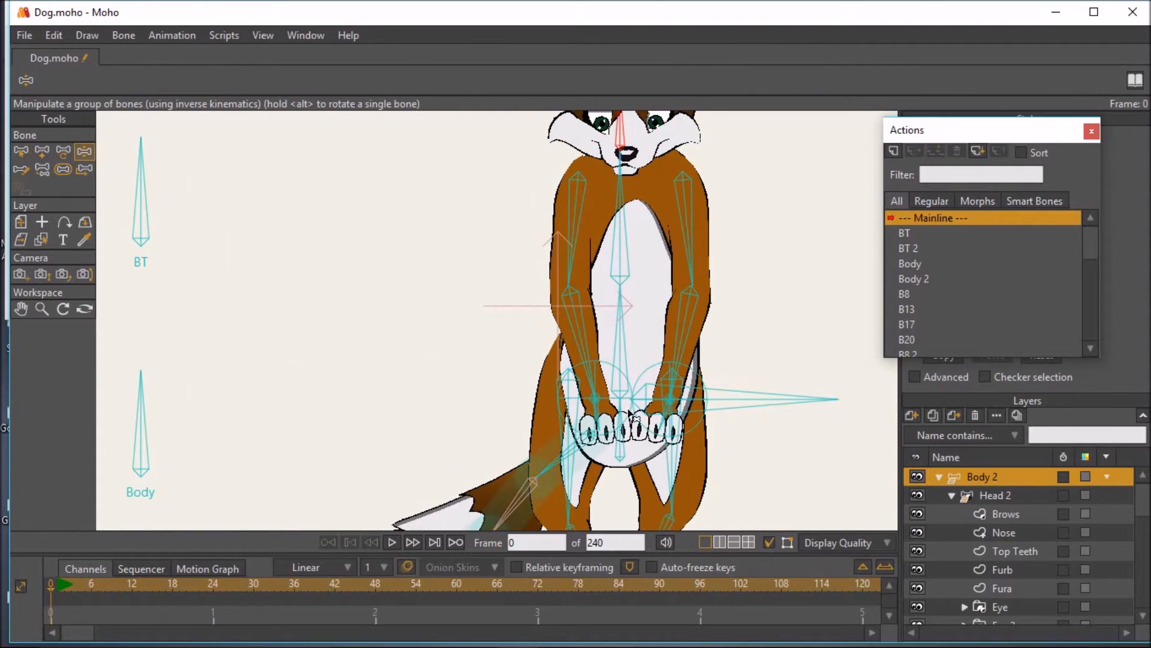
left_click_drag(597, 400, 457, 296)
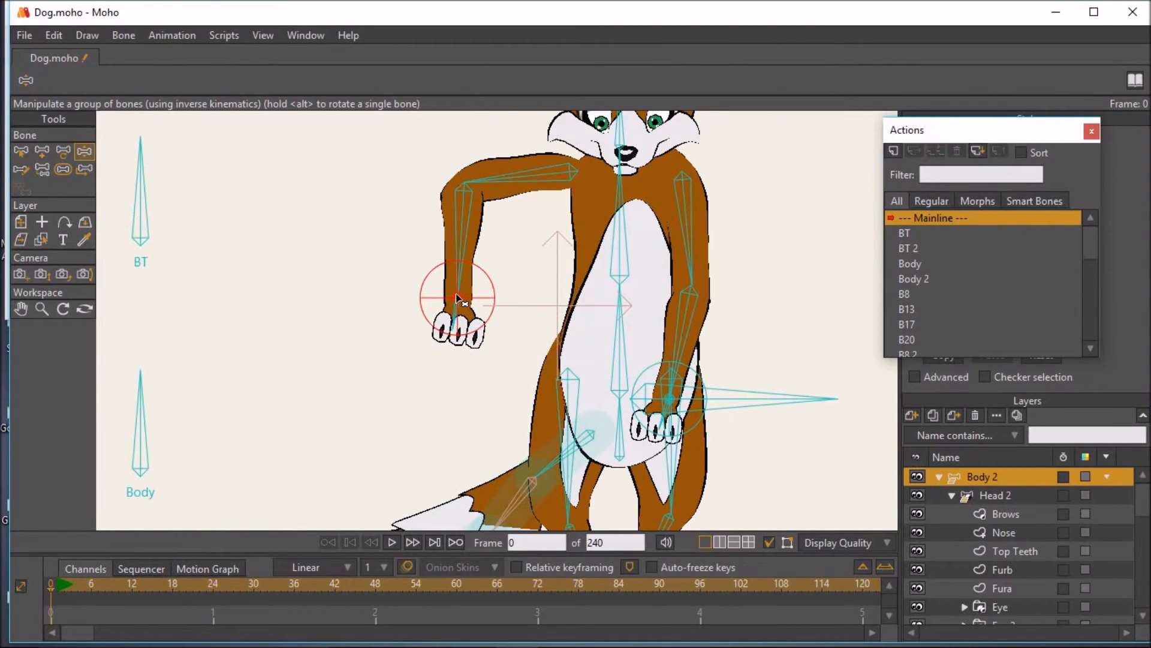
left_click_drag(669, 396, 842, 234)
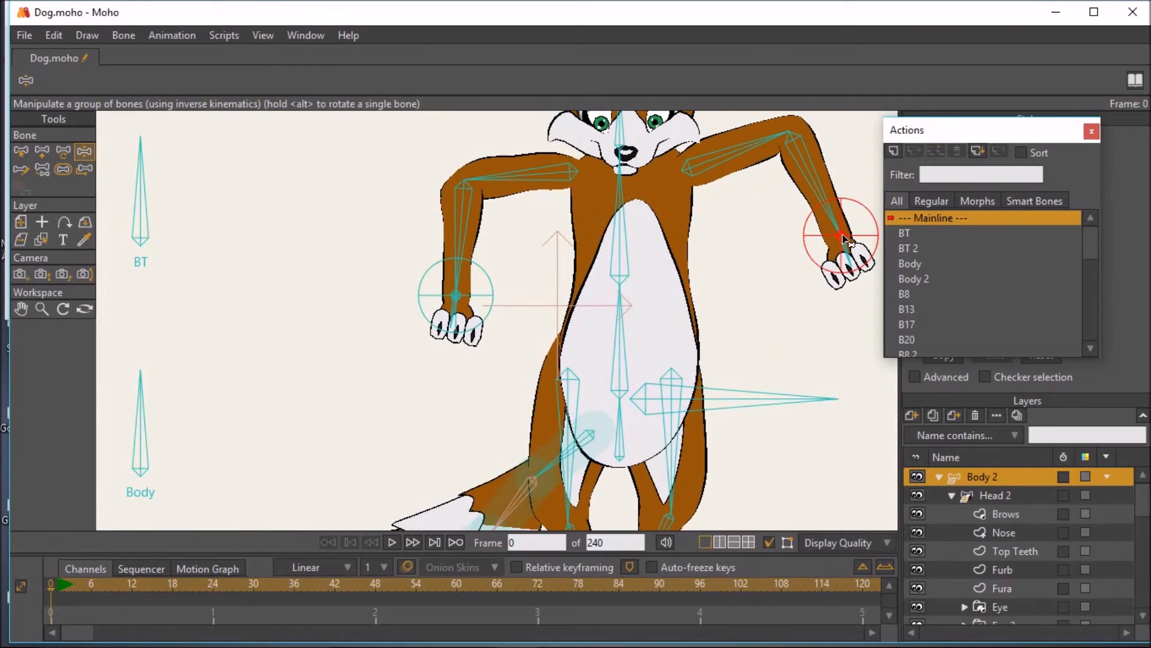
Test a foot target bone with a slight move, and switch to bone selection to reset the frame 0 test pose
scroll(795, 245, "down", 2)
left_click_drag(732, 361, 718, 340)
mouse_move(636, 488)
left_mouse_down()
mouse_move(630, 471)
mouse_move(638, 490)
left_mouse_up()
scroll(526, 244, "down", 3)
scroll(527, 244, "up", 3)
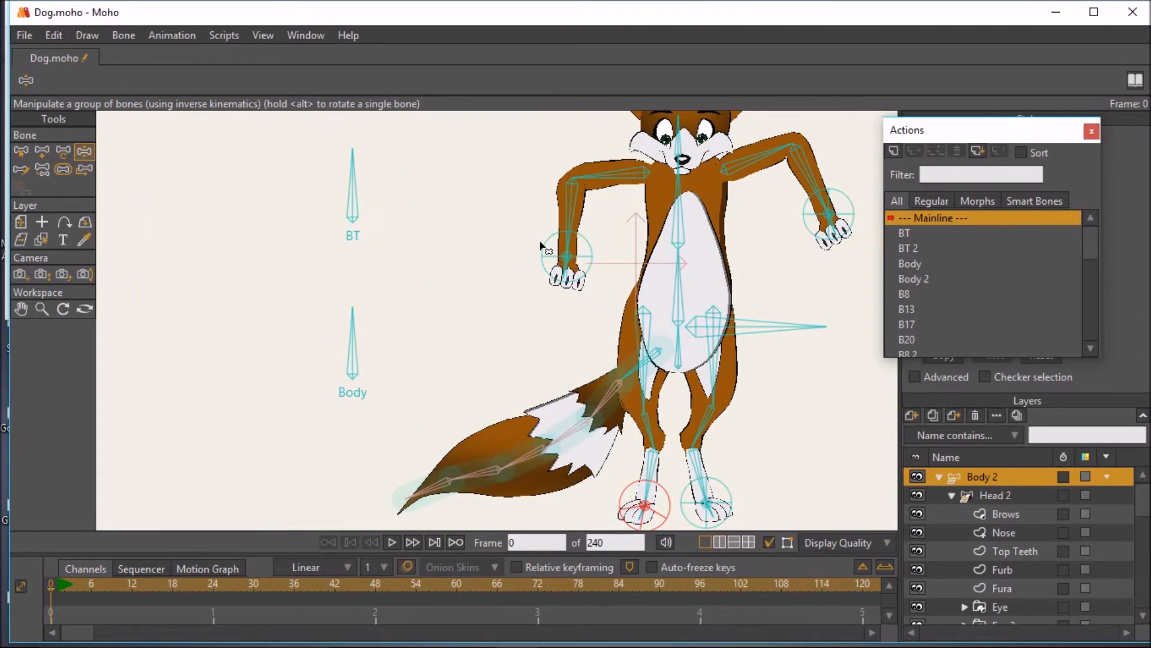
left_click(24, 149)
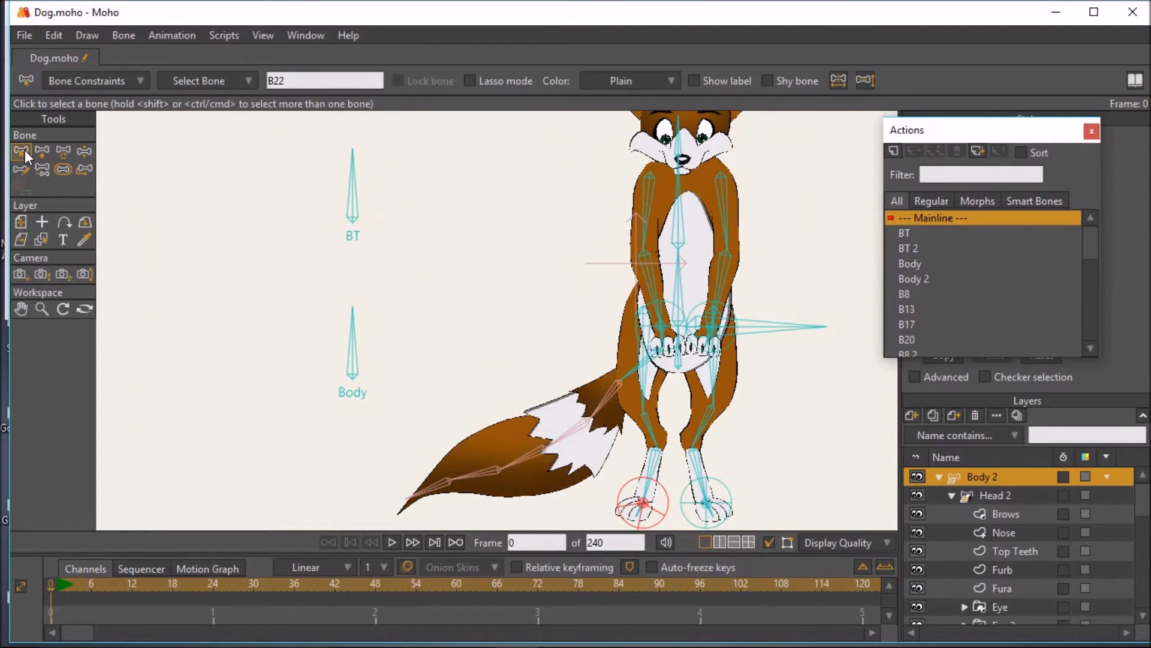
Spread both arms to the sides again at frame 0 with the Manipulate Bones tool and the hand target bones
scroll(665, 332, "up", 3)
scroll(664, 333, "up", 2)
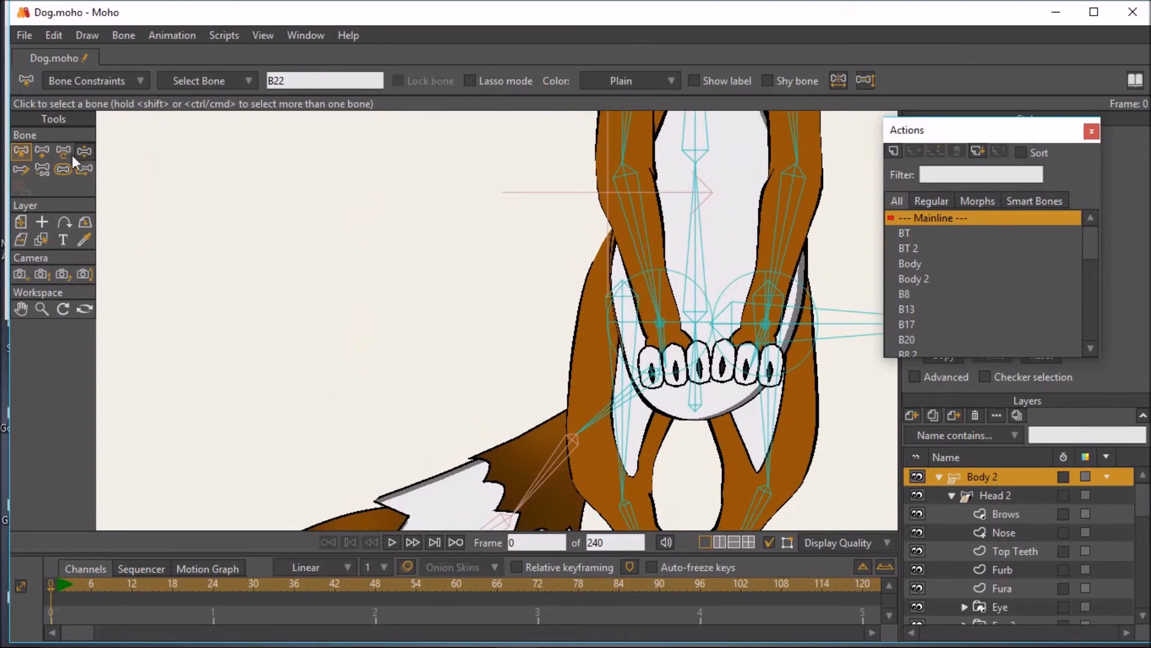
left_click(83, 153)
left_click_drag(660, 322, 487, 226)
scroll(487, 226, "down", 3)
left_click_drag(695, 314, 785, 234)
scroll(779, 237, "down", 3)
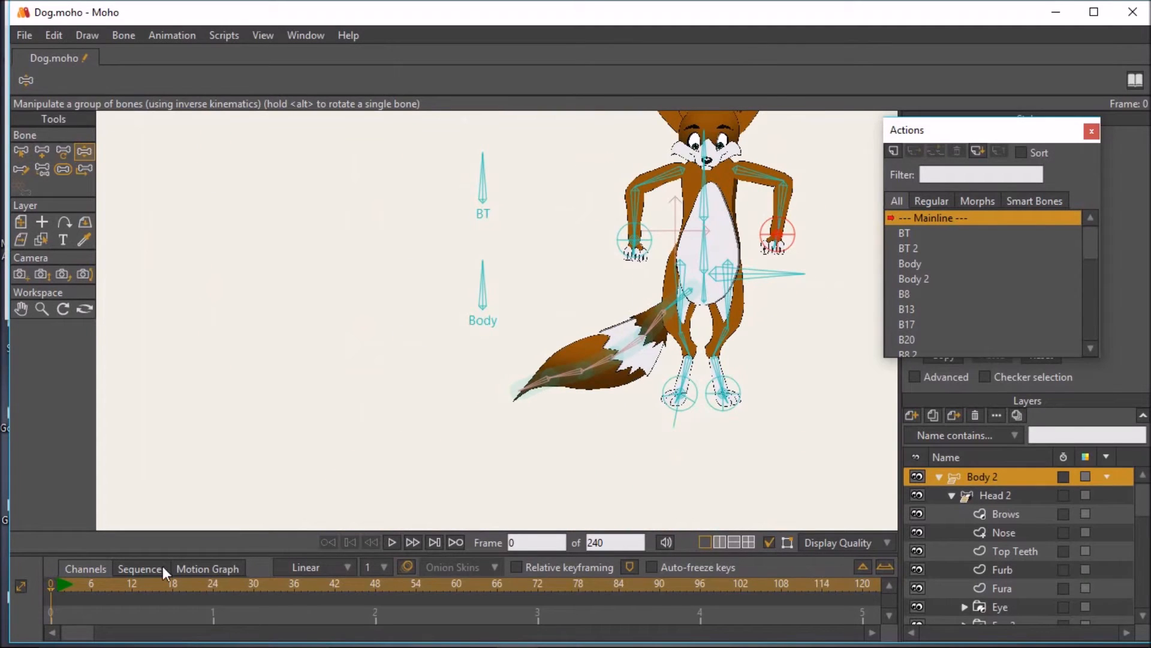
left_click_drag(346, 382, 237, 450)
Delete the Head 2 layer's head-turn keyframe and go to frame 1
left_click(998, 497)
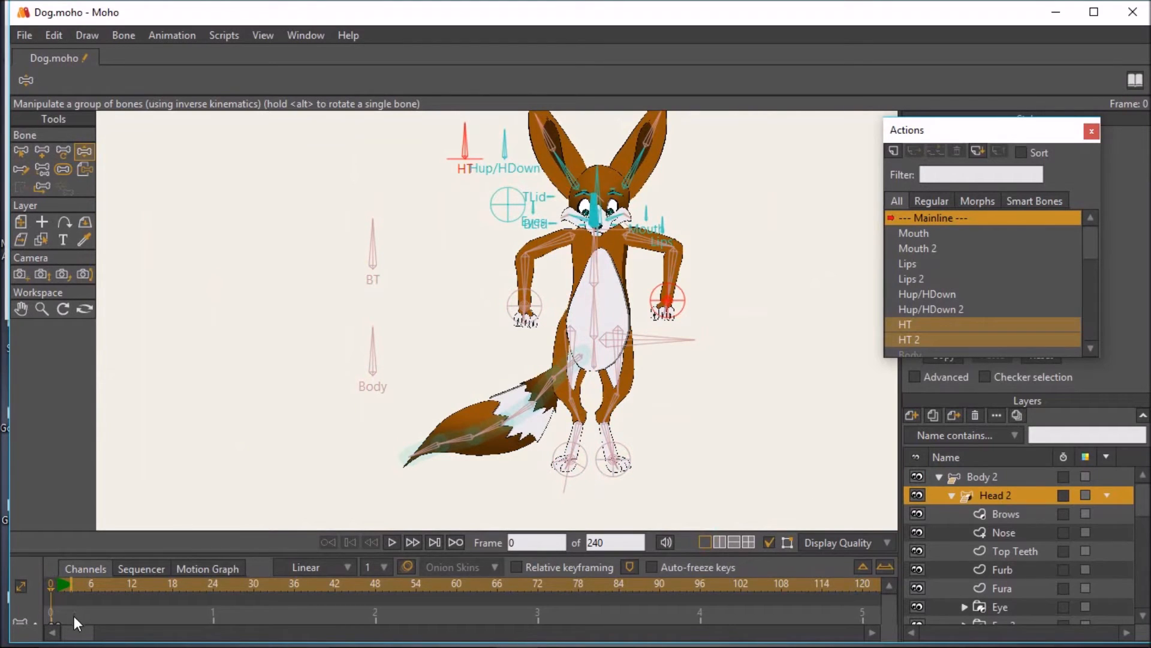
left_click(53, 622)
key("Delete")
left_click(59, 583)
Insert the Sidewalk action into the Body 2 layer's timeline at frame 1
left_click_drag(1094, 234, 1088, 338)
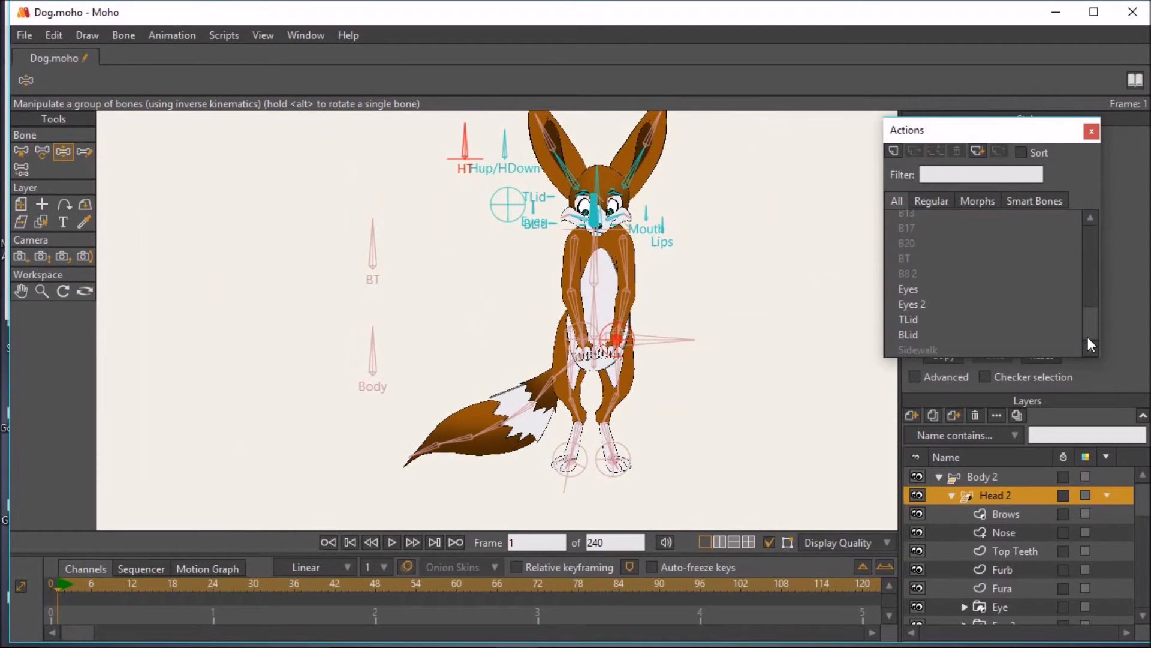
left_click(998, 477)
left_click(938, 353)
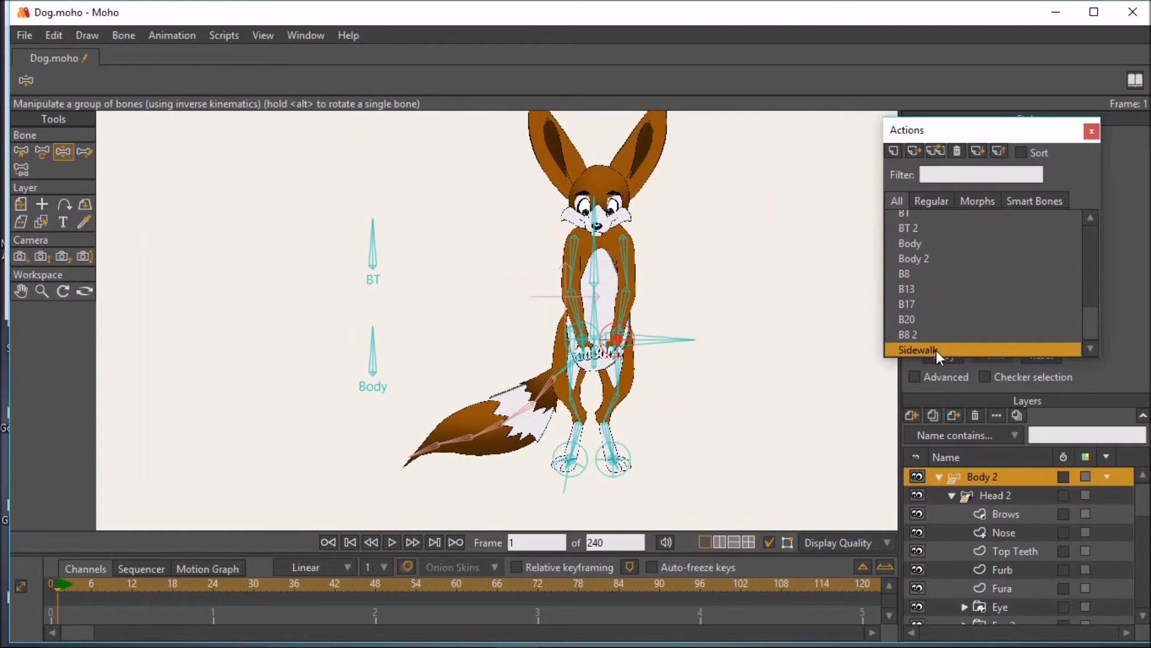
left_click(914, 150)
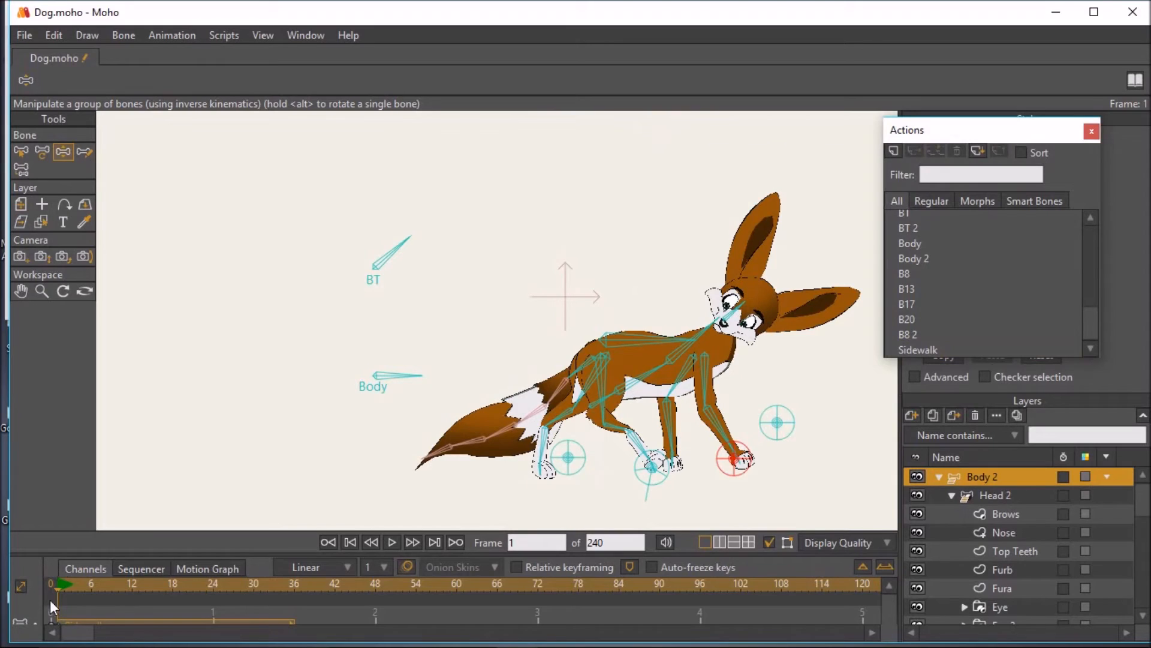
Play and scrub the walk animation with the whole frame in view to examine the fox's movement
scroll(594, 353, "down", 5)
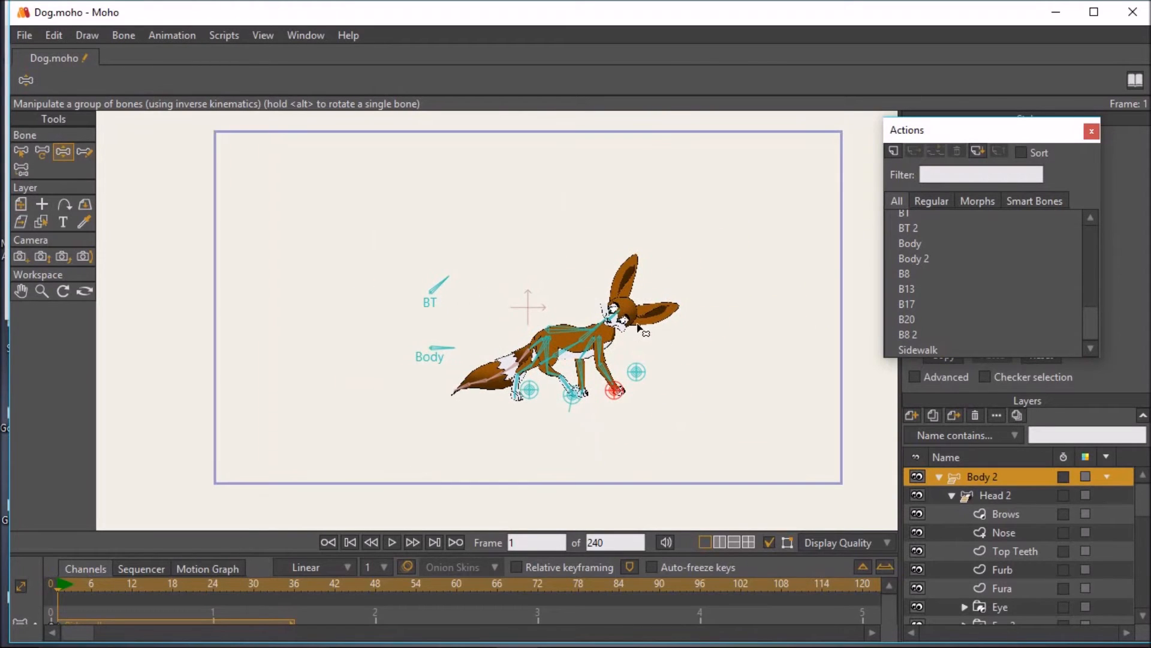
left_click(392, 542)
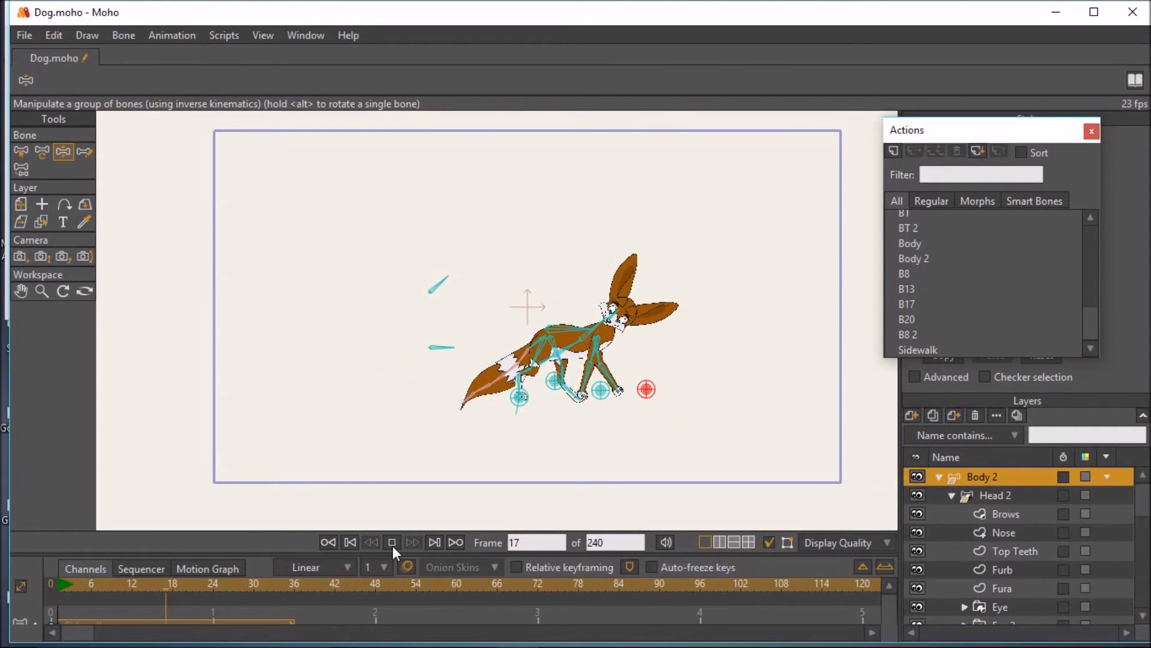
left_click(394, 544)
left_click_drag(69, 583, 283, 617)
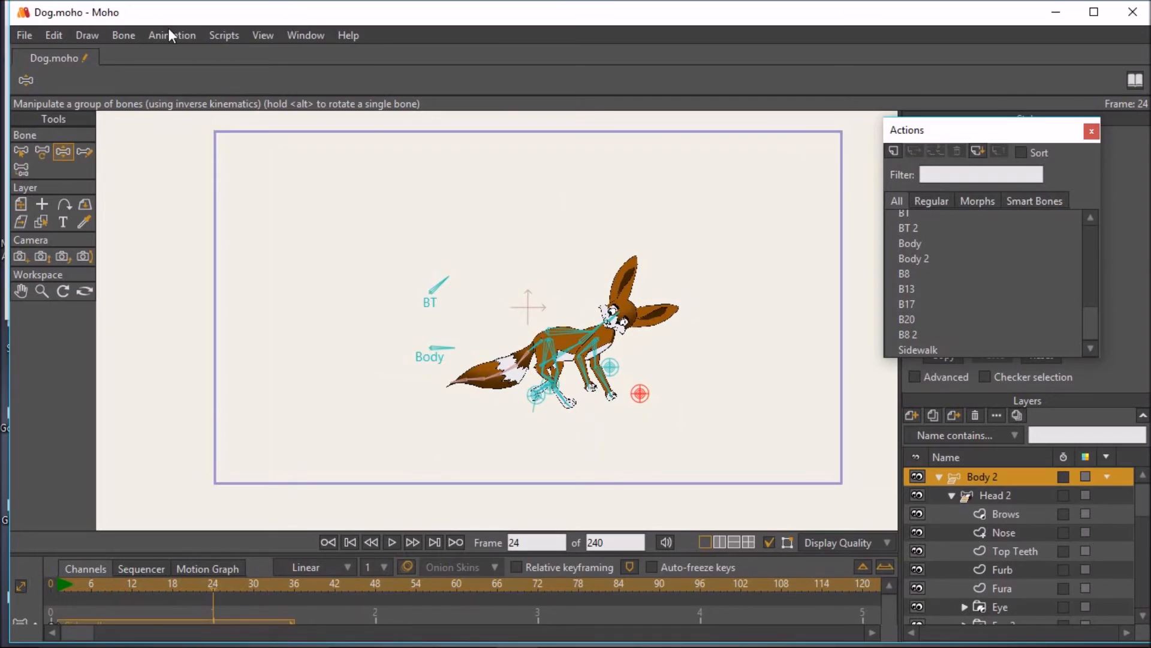
Clear the animation from the Body 2 layer, including its sub-layers
left_click(171, 34)
mouse_move(250, 250)
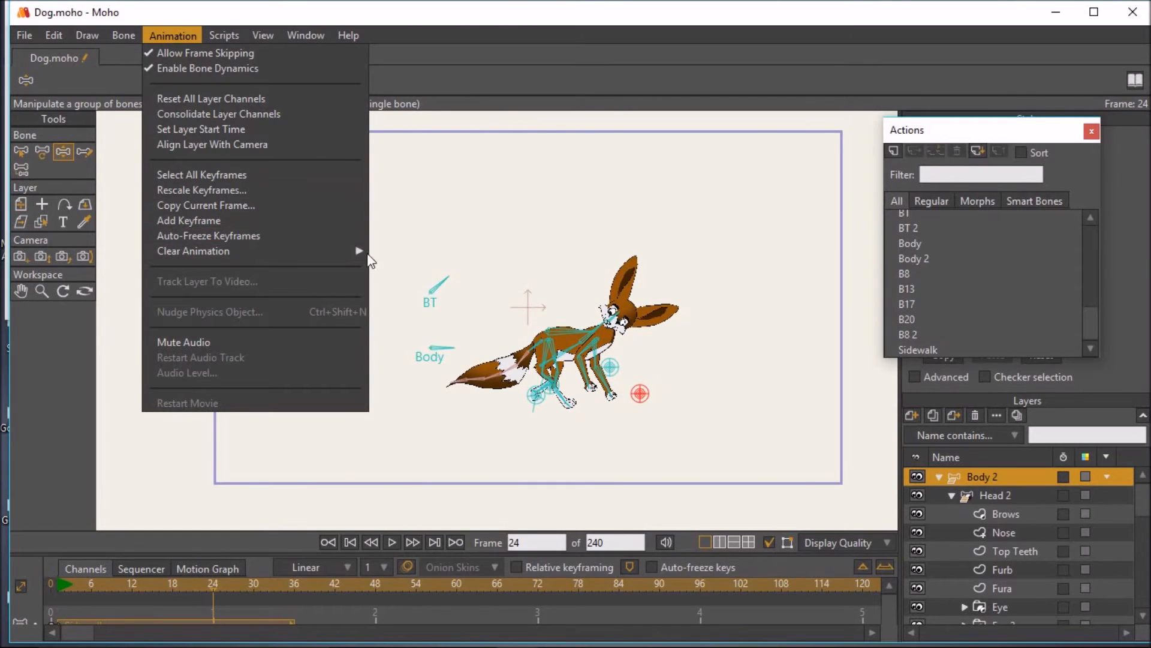
left_click(383, 251)
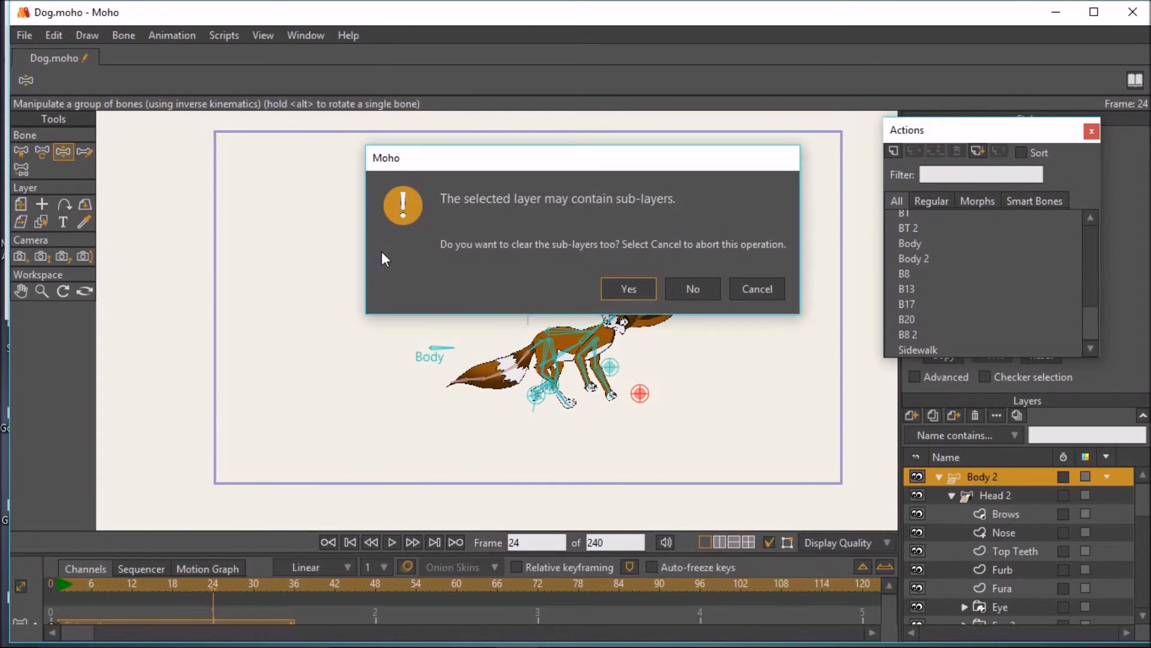
left_click(610, 288)
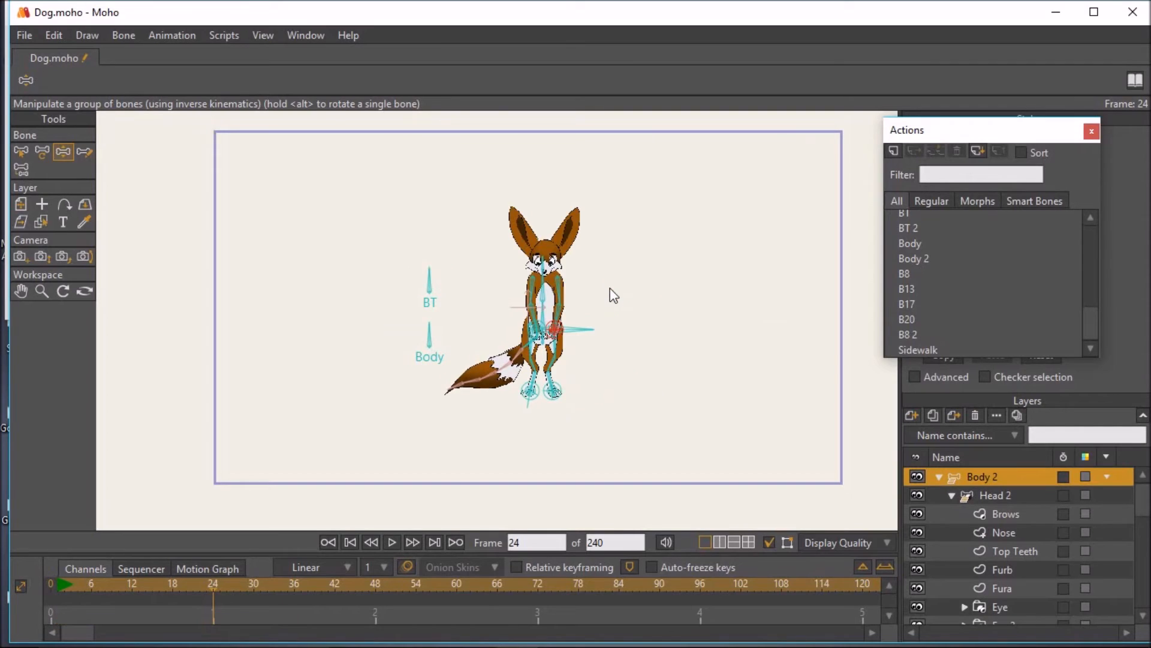
Raise the fox's tail at frame 1 by rotating the bone at its base
left_click(52, 583)
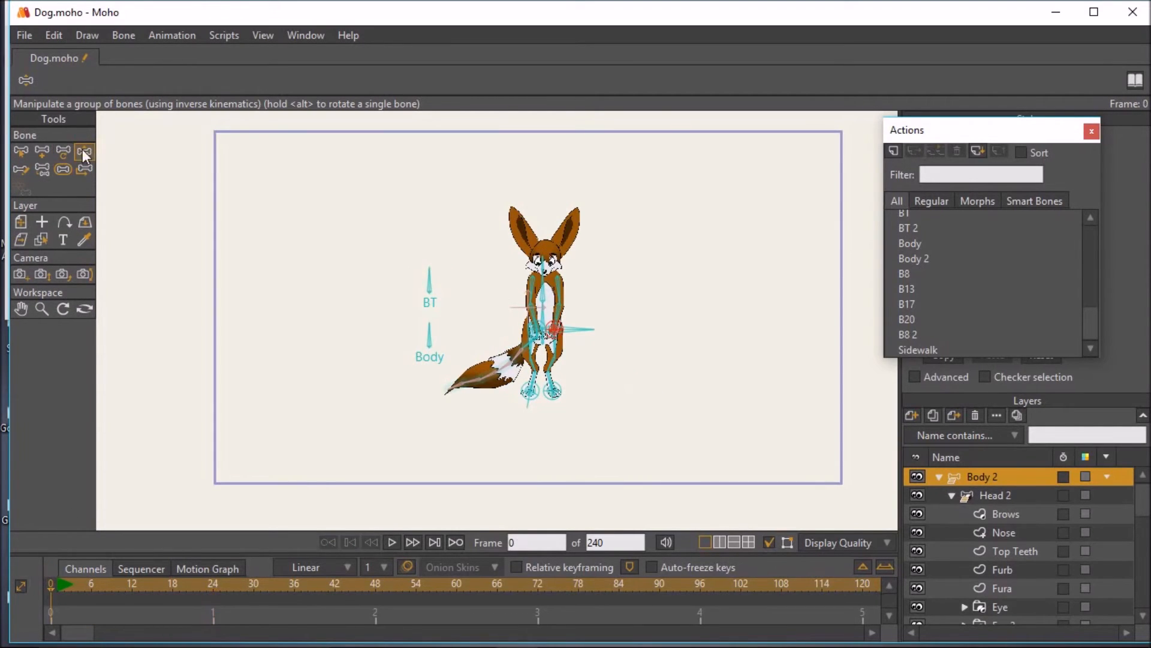
scroll(524, 342, "up", 3)
left_click(613, 407)
left_click(57, 583)
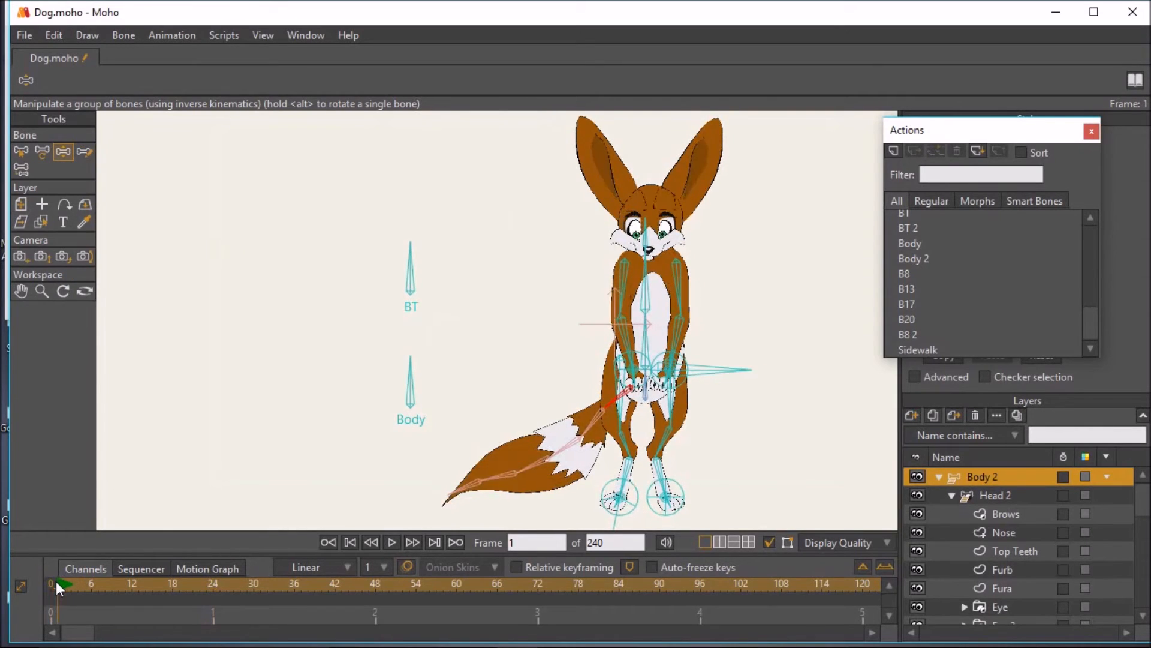
left_click_drag(604, 409, 595, 359)
Select the outer tail bones and inspect their bone dynamics settings in the bone constraints
left_click(23, 151)
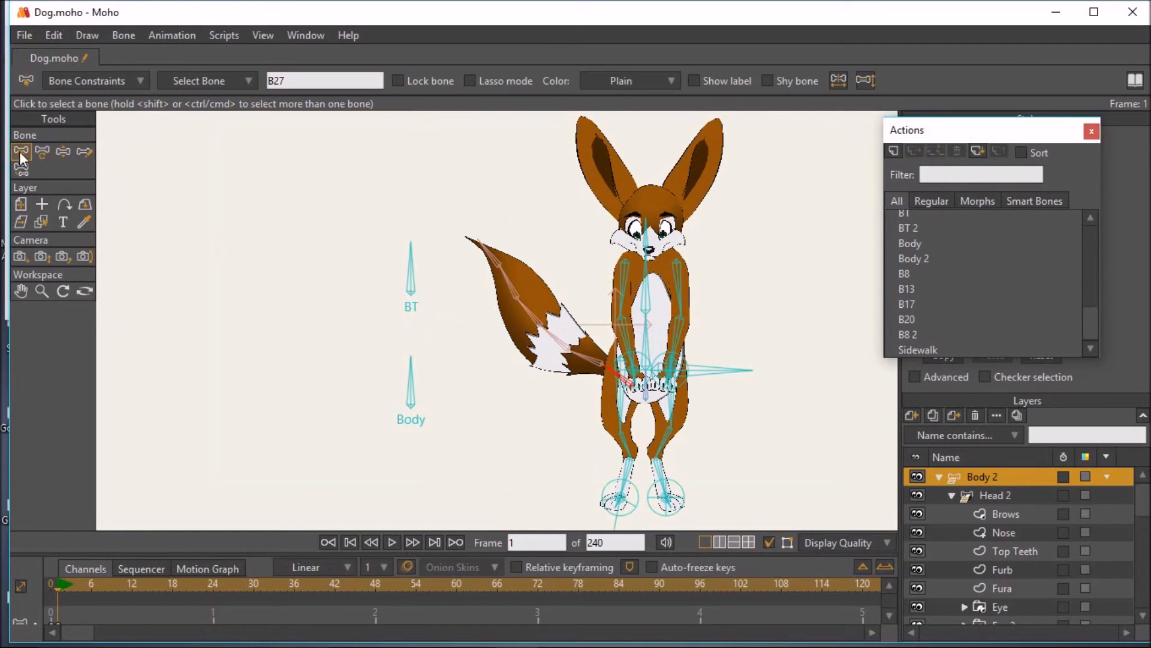
left_click_drag(445, 196, 570, 385)
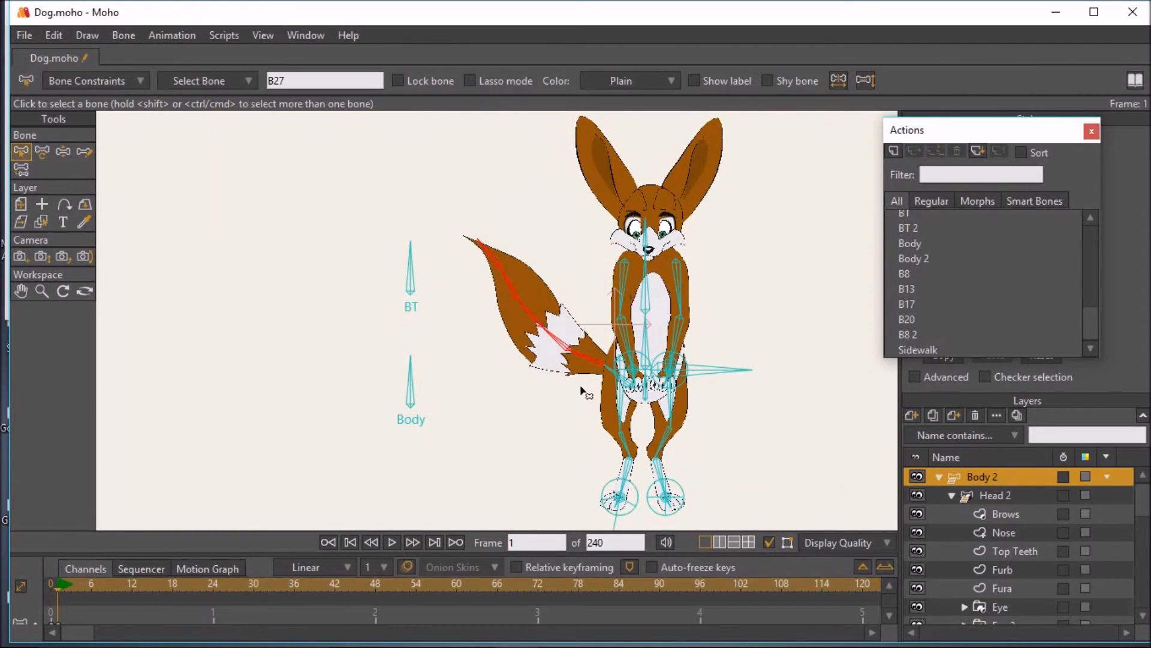
left_click(123, 35)
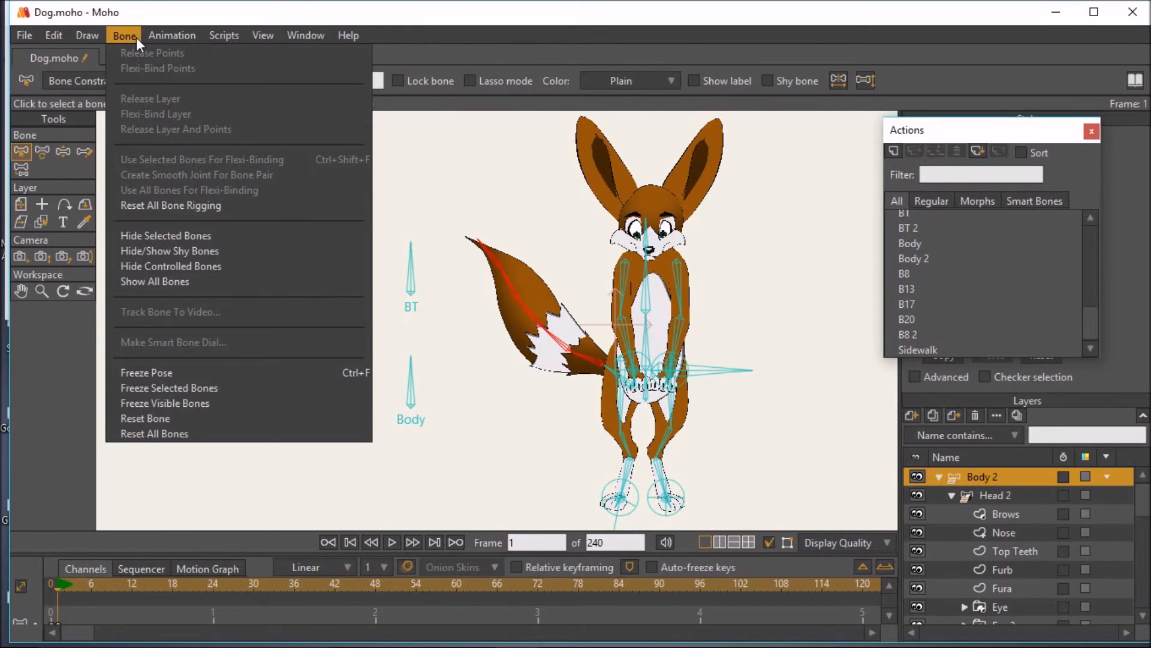
left_click(135, 37)
left_click(64, 73)
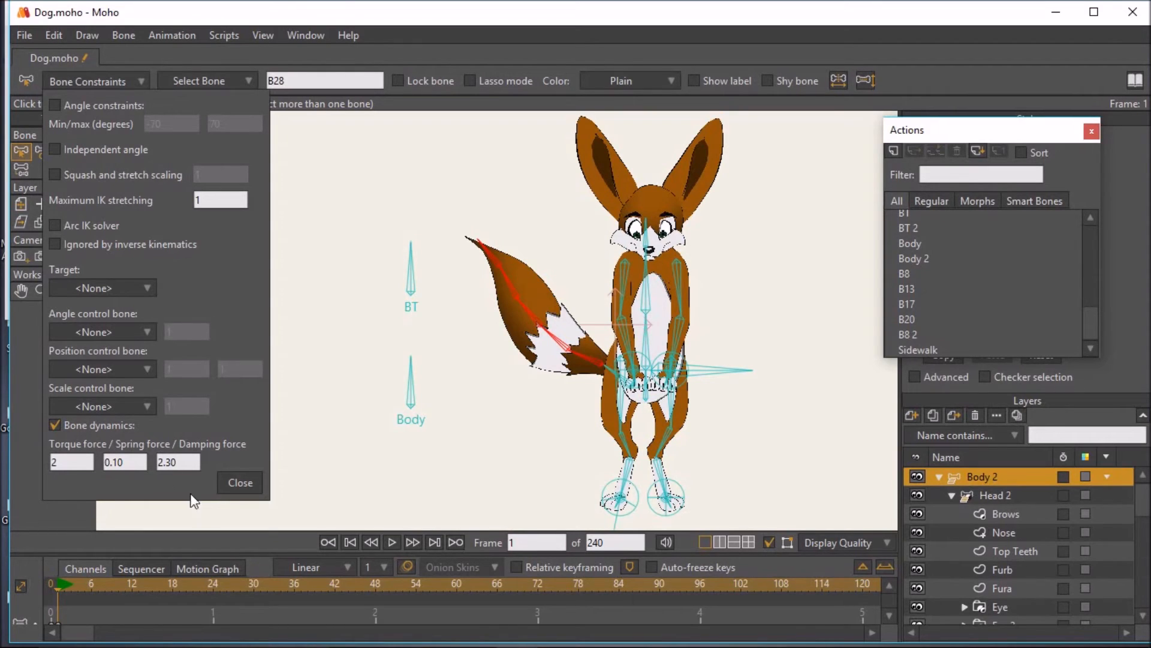
left_click(250, 484)
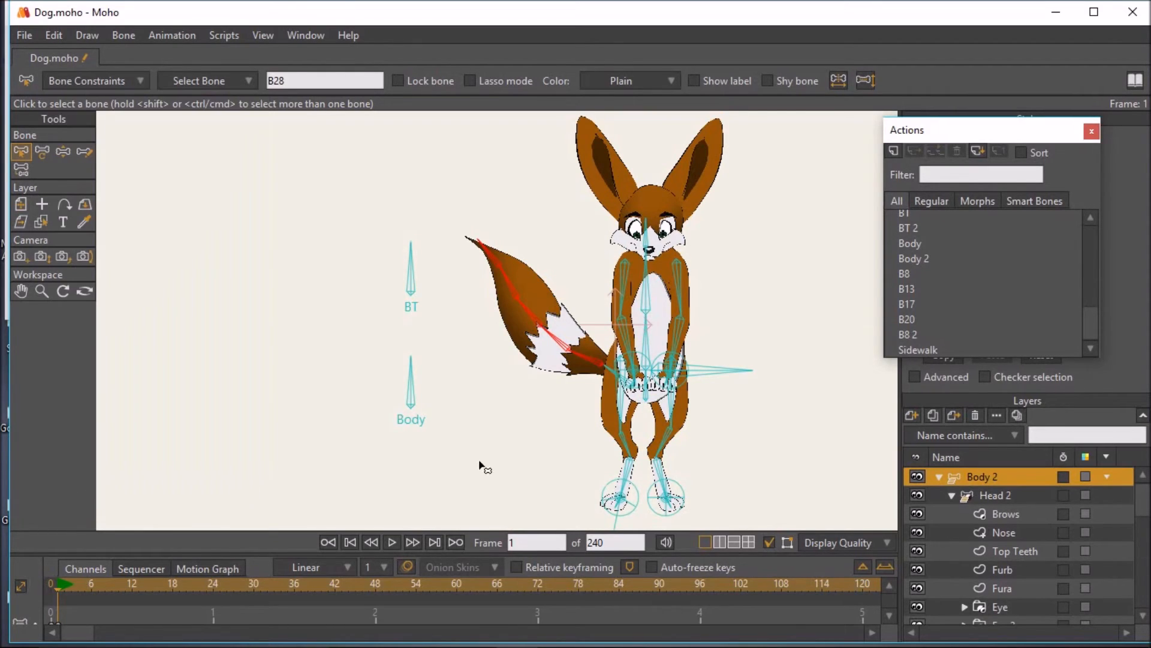
Lower the tail to roughly horizontal with its base bone, and spread both arms and one foot outward with Body 2's target bones
left_click(64, 151)
left_click_drag(613, 375, 600, 392)
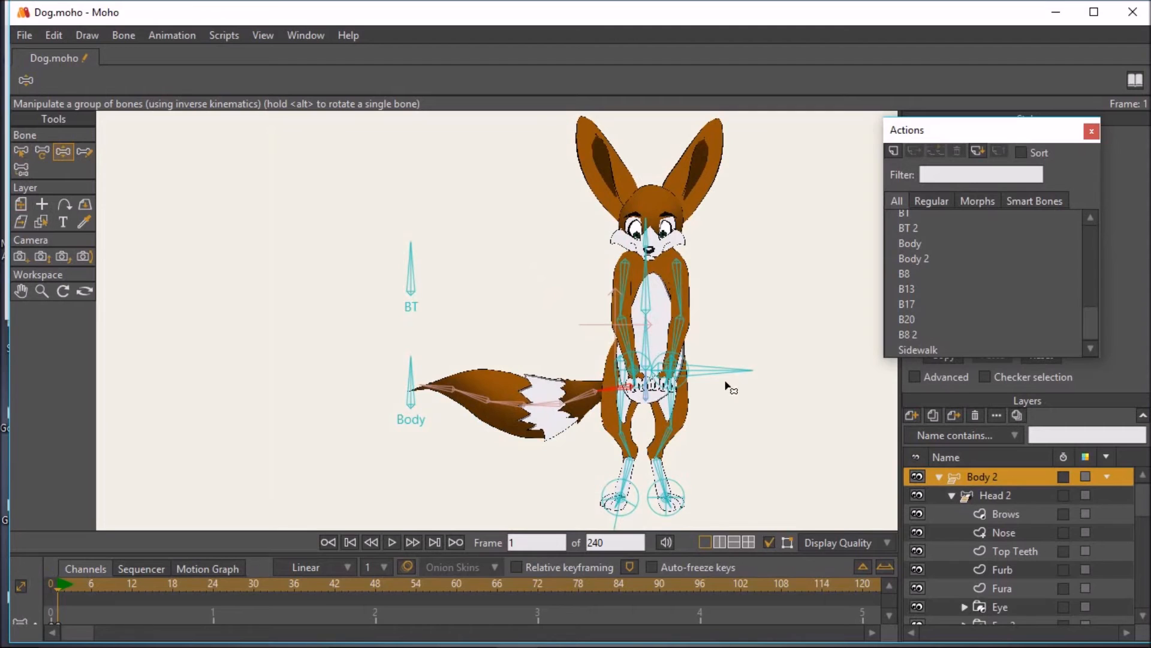
left_click(1007, 496)
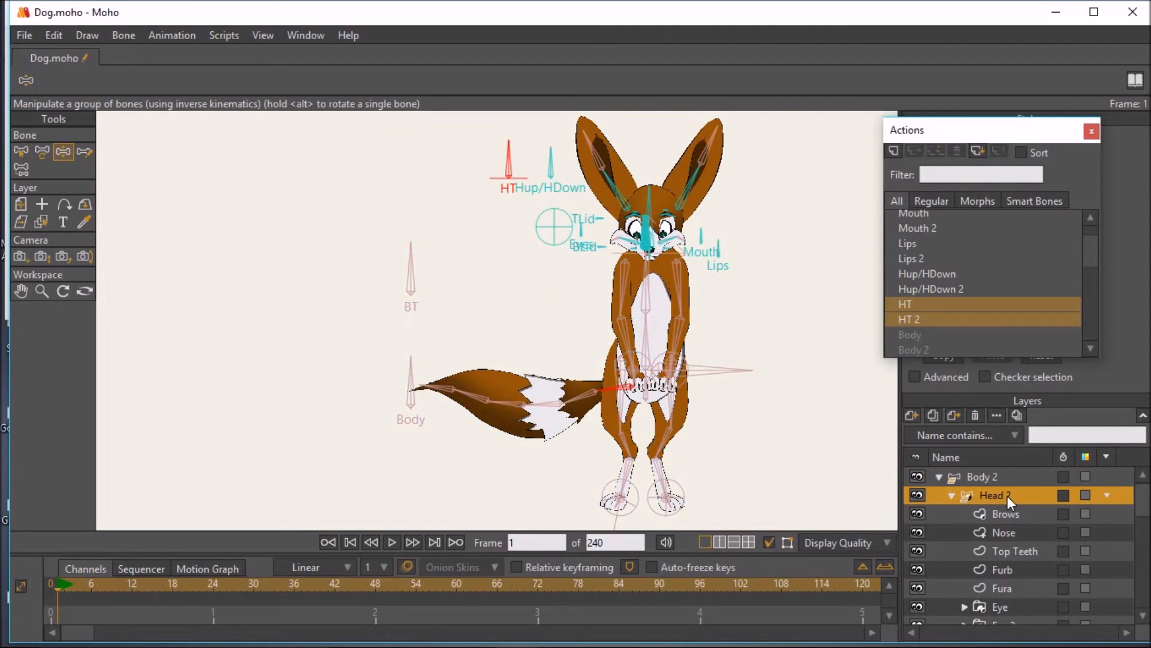
left_click(1006, 480)
left_click_drag(625, 369, 602, 338)
left_click_drag(670, 365, 705, 327)
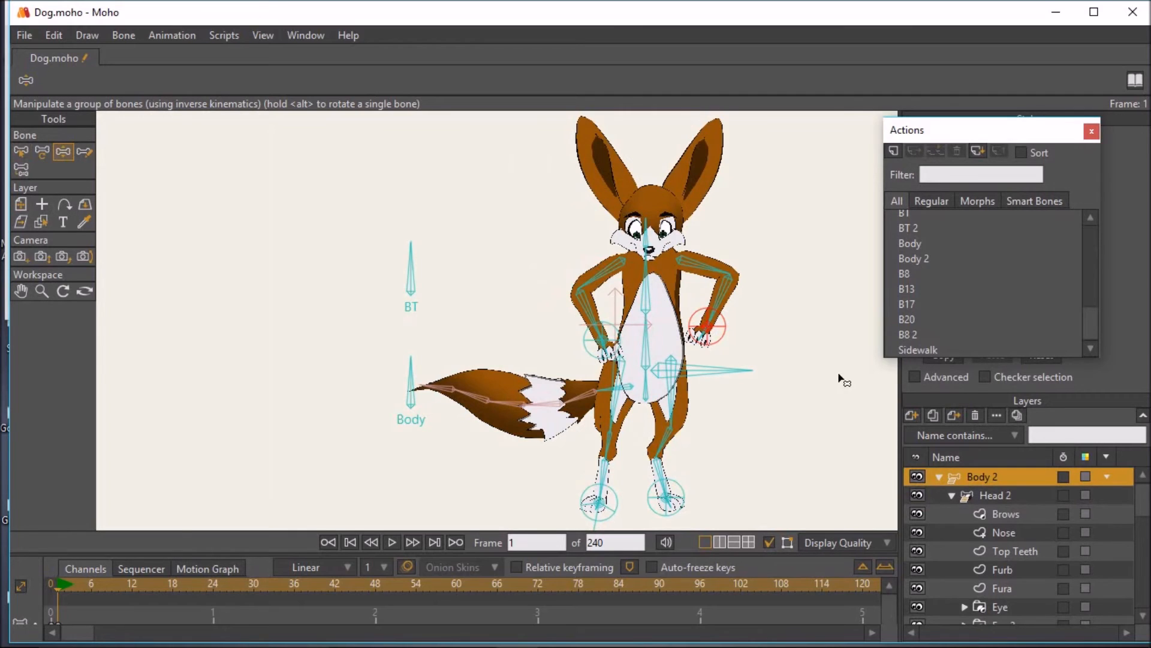
Raise the fox's tail with its base bone and lower both arms to the sides with the hand target bones
left_click_drag(606, 340, 581, 321)
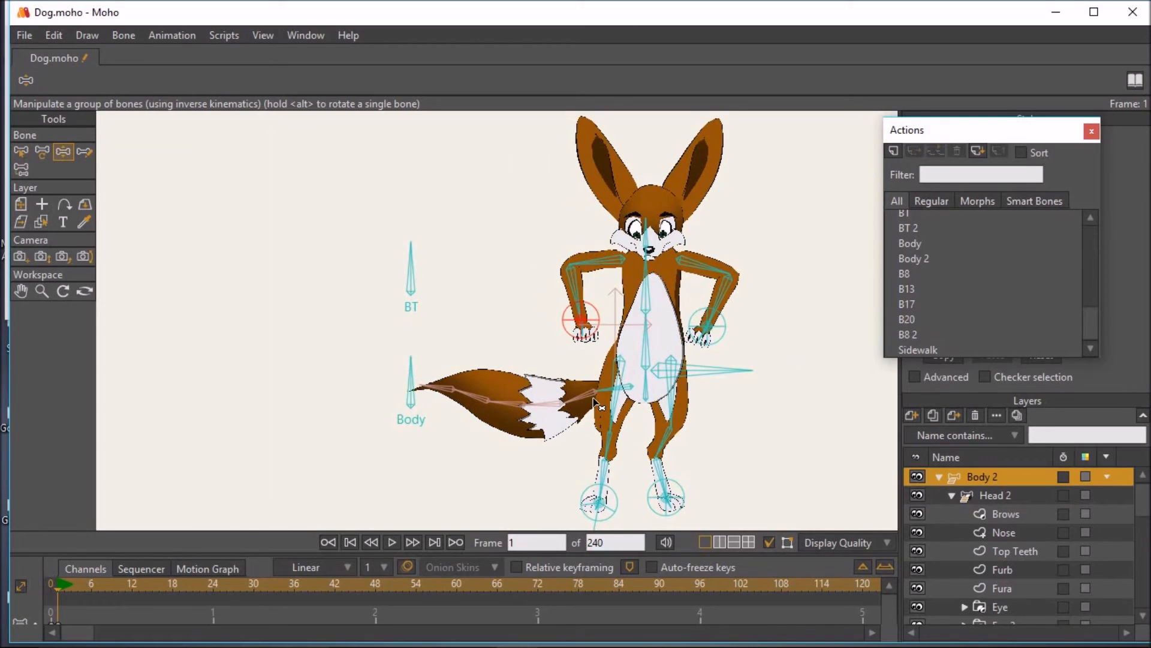
mouse_move(648, 361)
left_mouse_down()
mouse_move(640, 351)
mouse_move(636, 360)
left_mouse_up()
left_click_drag(604, 397, 600, 369)
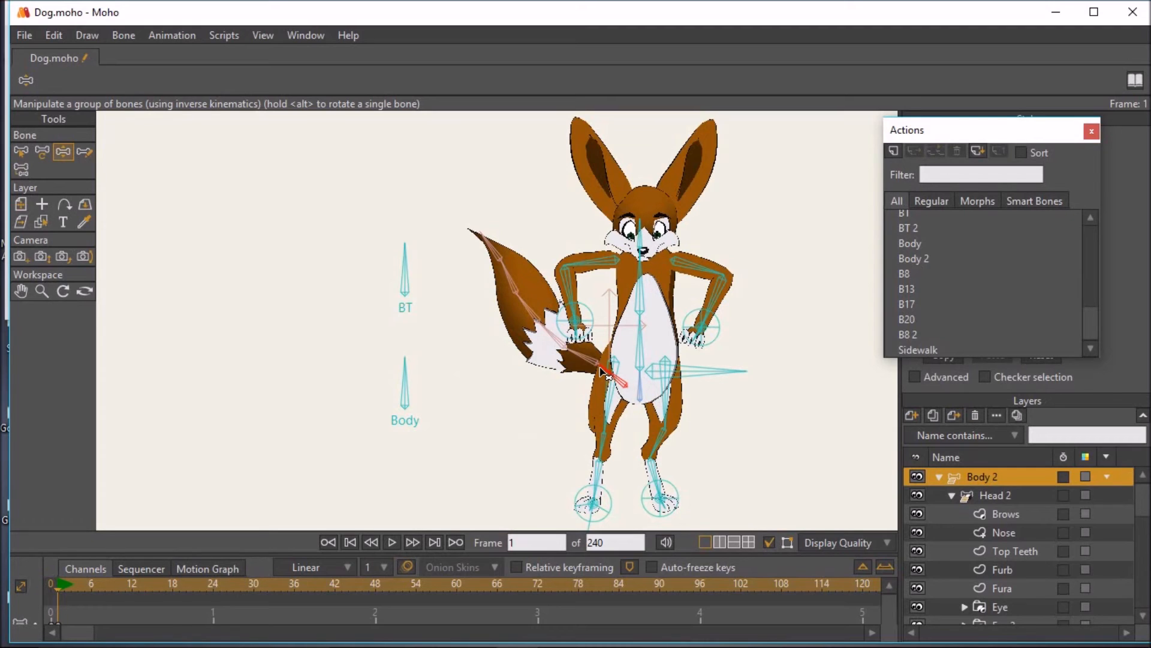
left_click_drag(579, 327, 595, 383)
left_click_drag(701, 330, 721, 368)
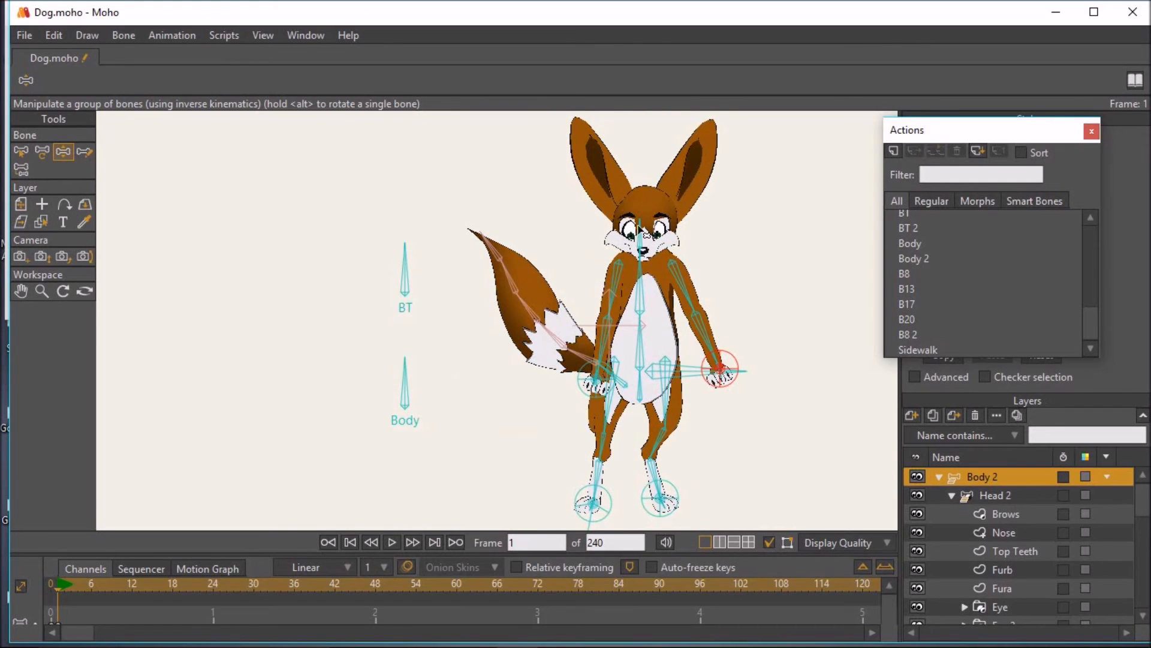
Tilt the fox's head and torso by rotating the upper spine bones, and spread both arms outward with the hand targets
left_click(641, 229)
mouse_move(639, 226)
left_mouse_down()
mouse_move(664, 231)
mouse_move(636, 221)
left_mouse_up()
left_click_drag(641, 291, 656, 277)
left_click_drag(640, 339, 530, 318)
left_click(724, 366)
left_click_drag(724, 365, 757, 327)
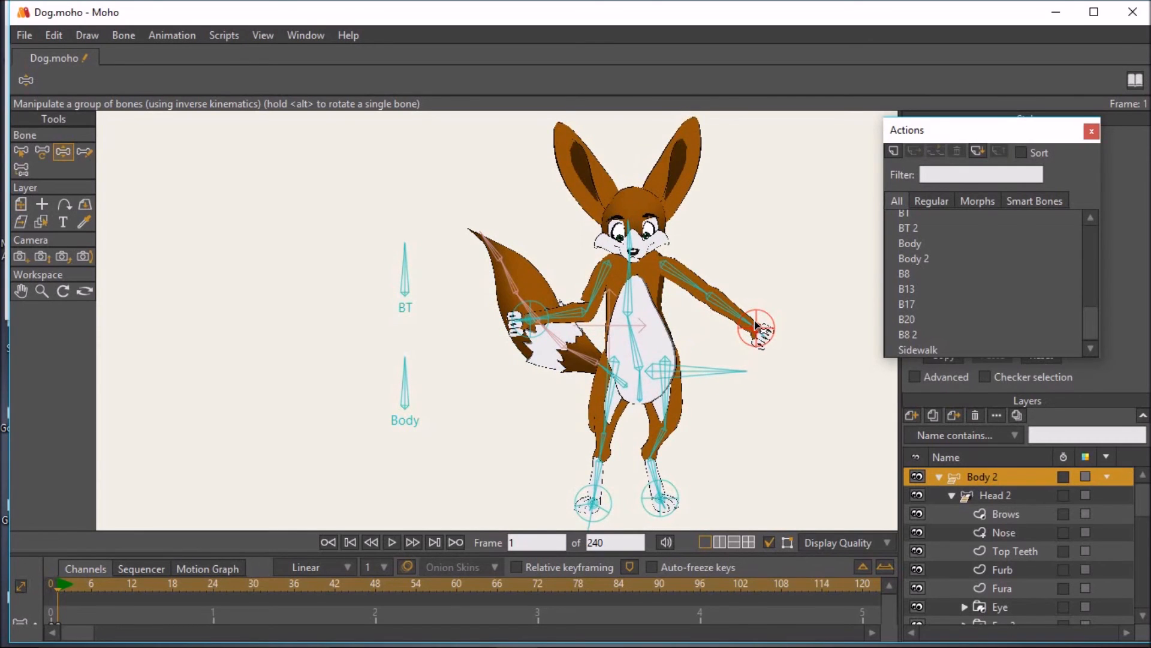
scroll(539, 268, "down", 2)
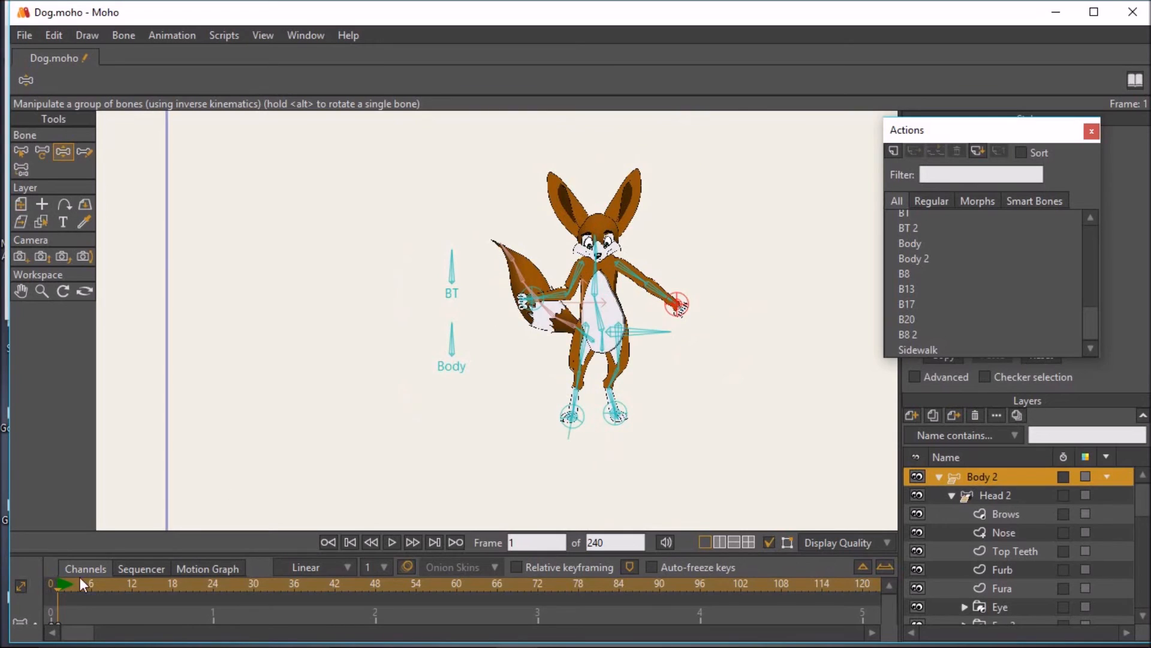
left_click(51, 591)
left_click(57, 584)
scroll(765, 348, "down", 3)
scroll(764, 347, "up", 2)
scroll(765, 348, "down", 2)
scroll(765, 348, "up", 1)
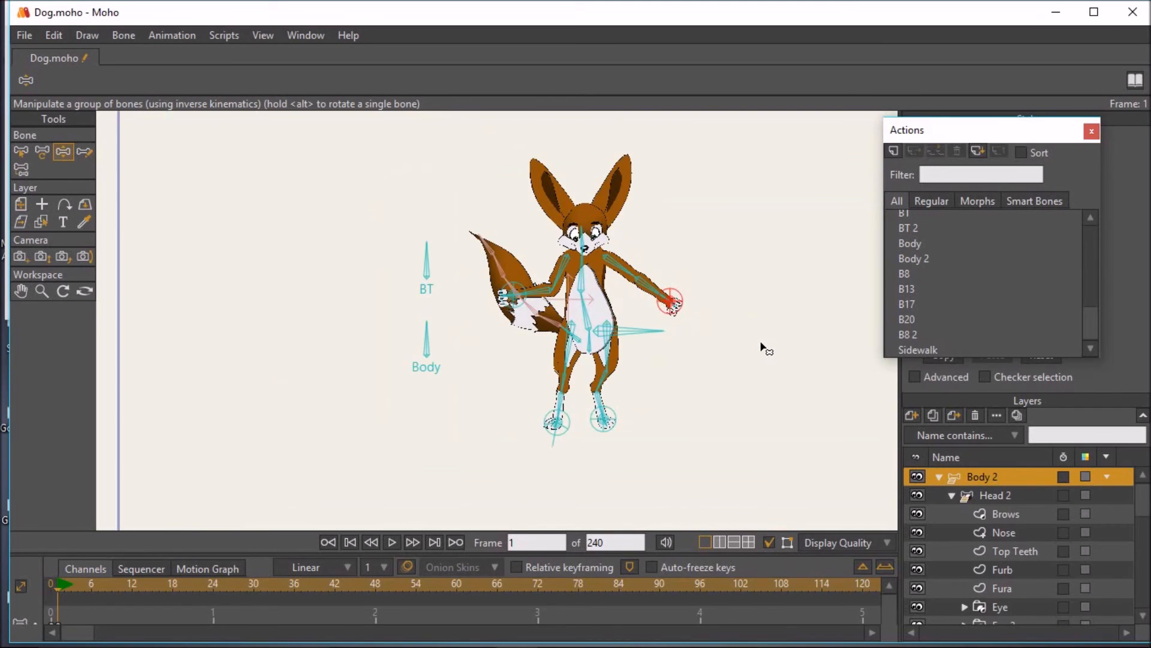
scroll(766, 349, "down", 2)
scroll(764, 347, "up", 1)
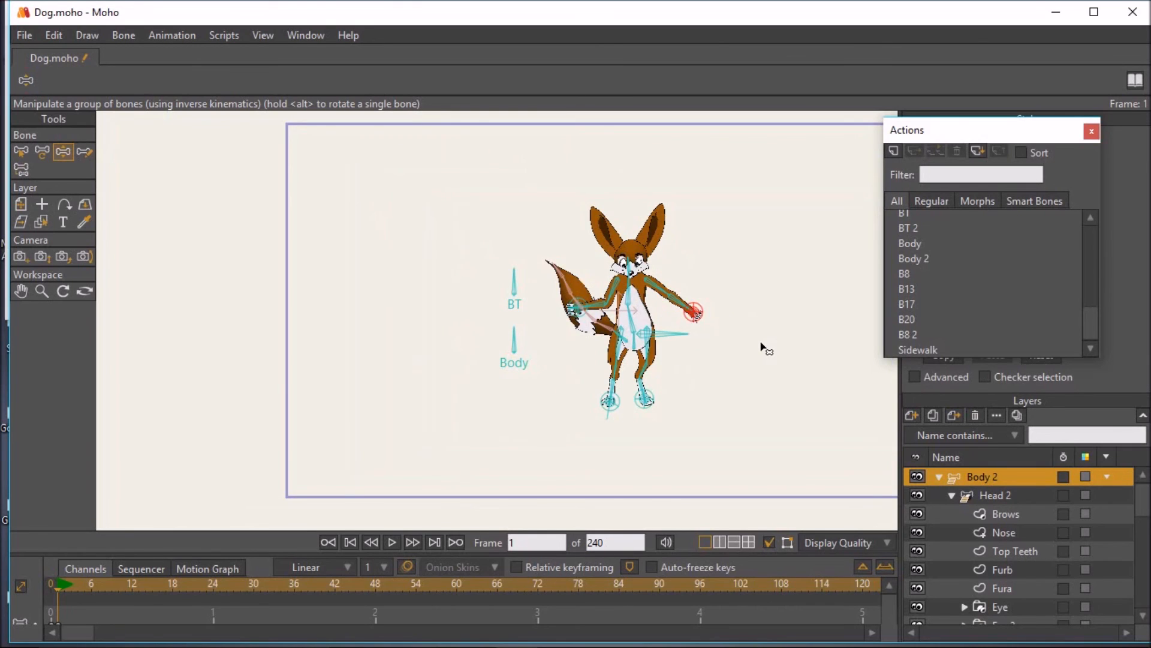
scroll(761, 348, "up", 2)
scroll(761, 348, "down", 2)
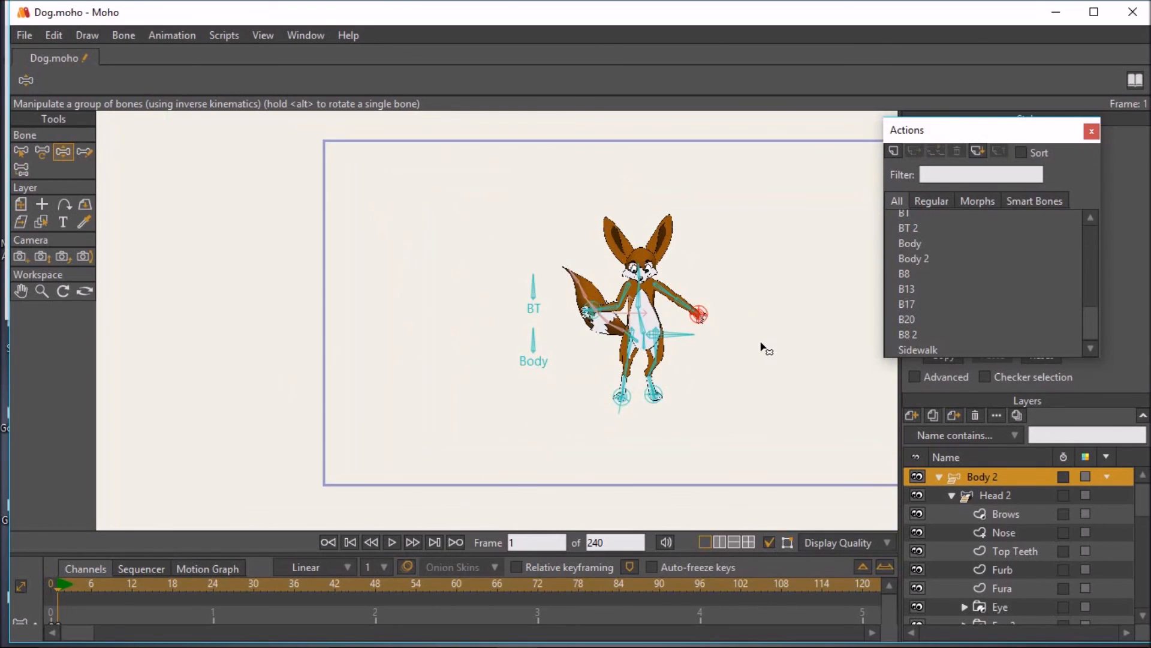
scroll(765, 348, "up", 3)
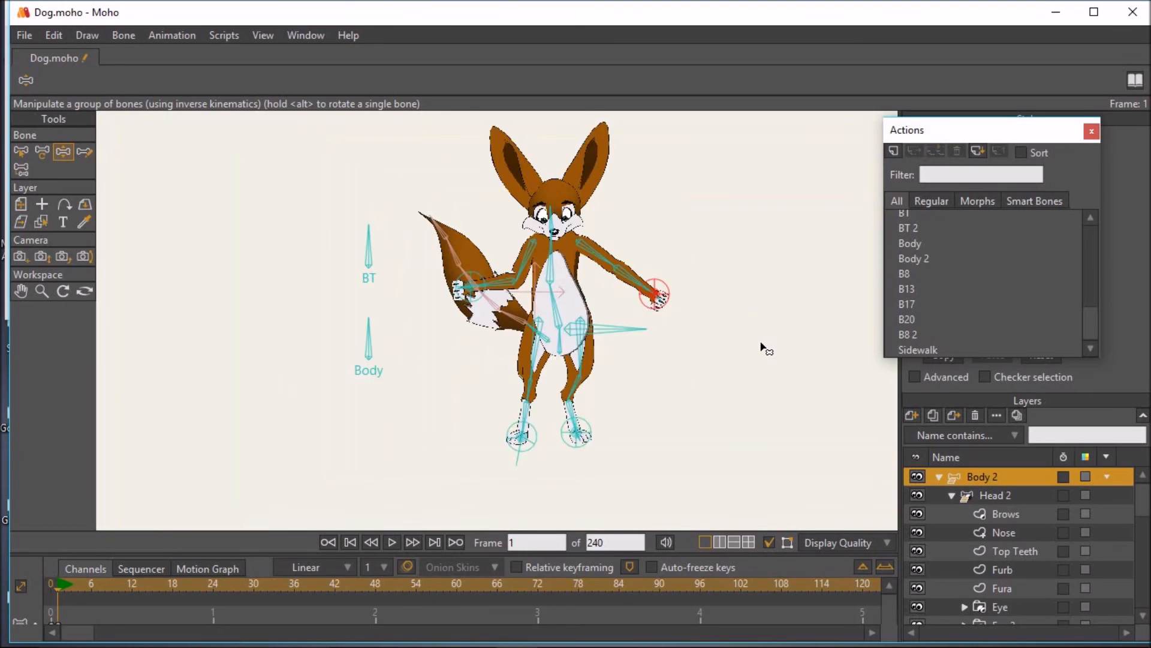
scroll(765, 348, "down", 3)
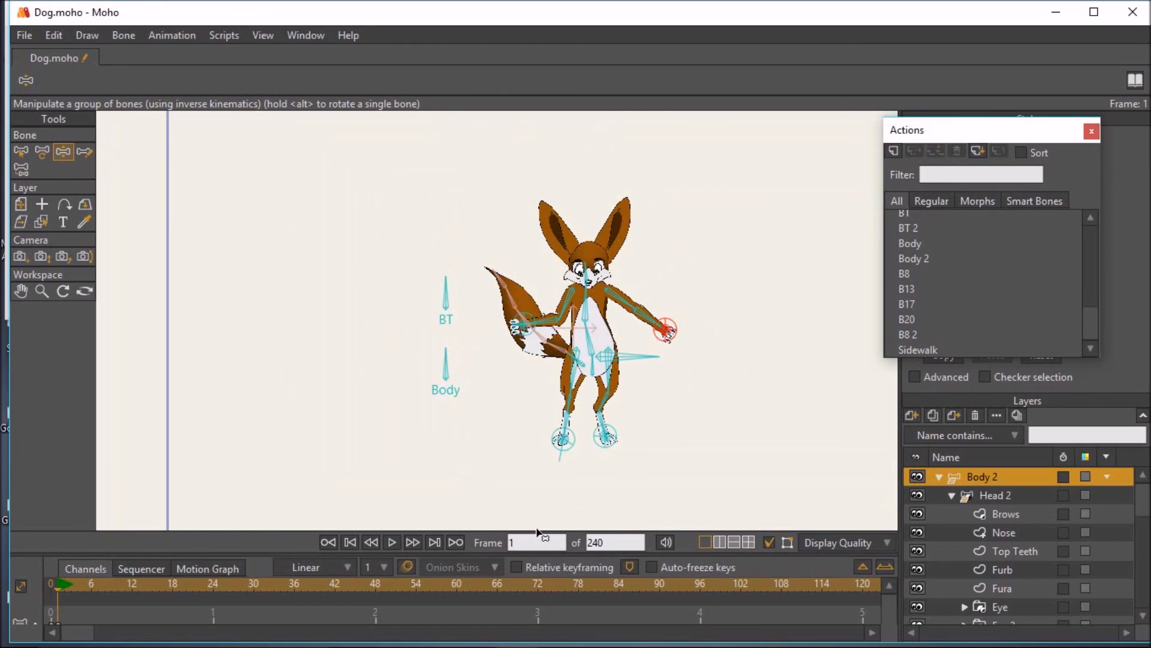
Enlarge the timeline area to show the bone channels and return to frame 0
left_click_drag(483, 553, 491, 495)
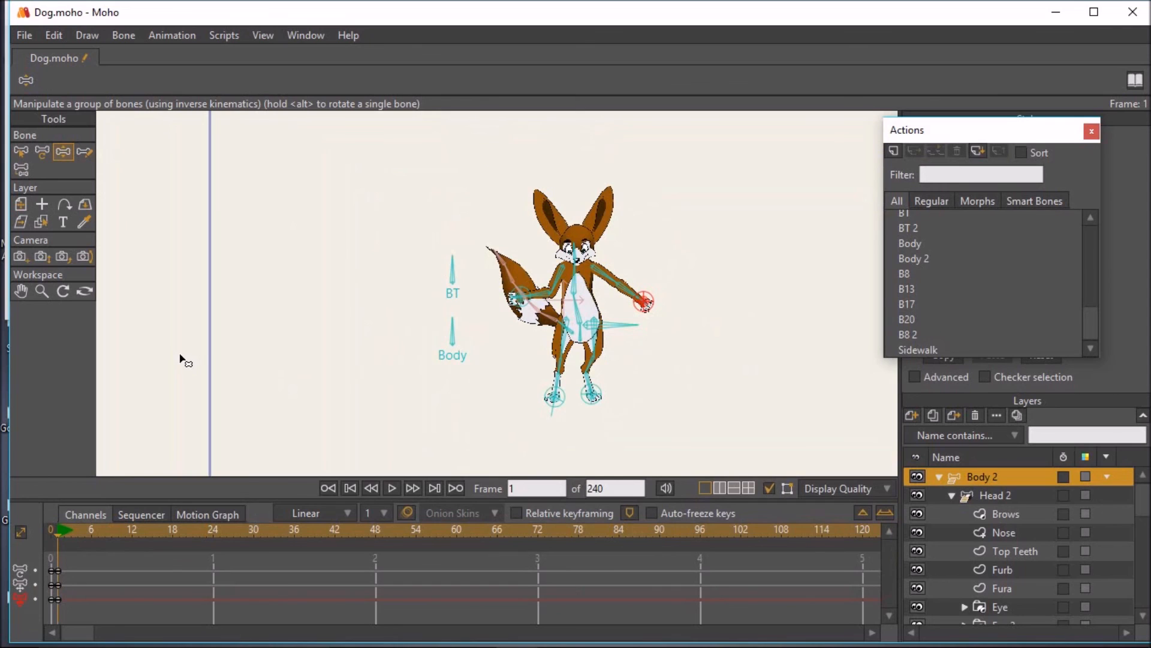
left_click(52, 531)
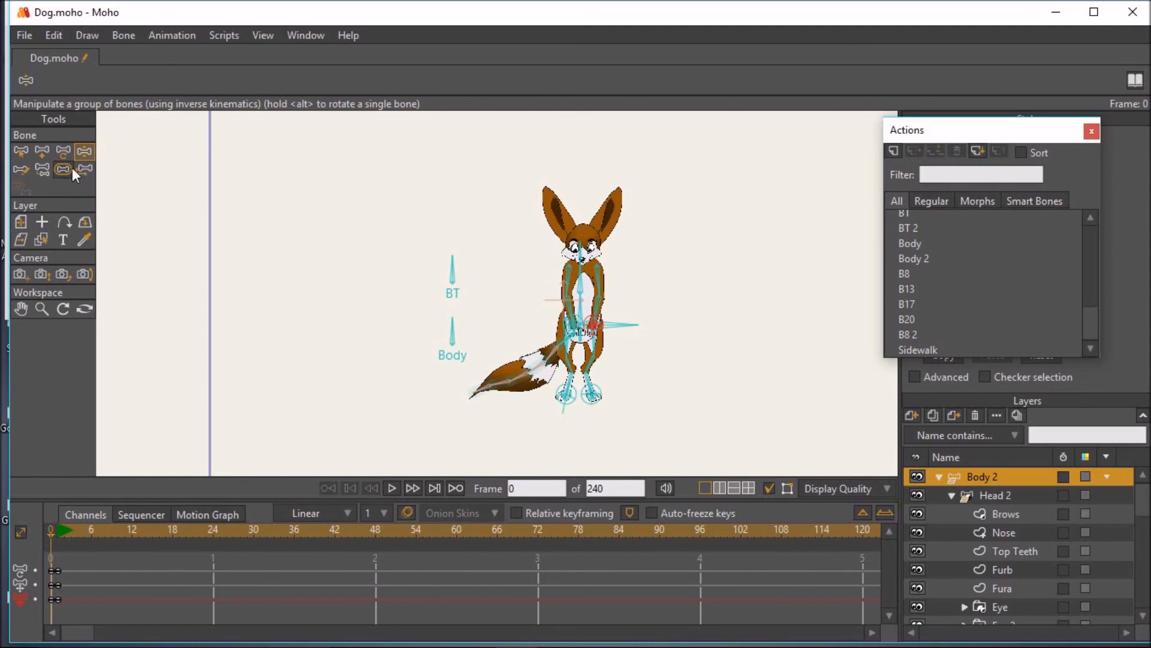
left_click(22, 169)
scroll(246, 190, "up", 5)
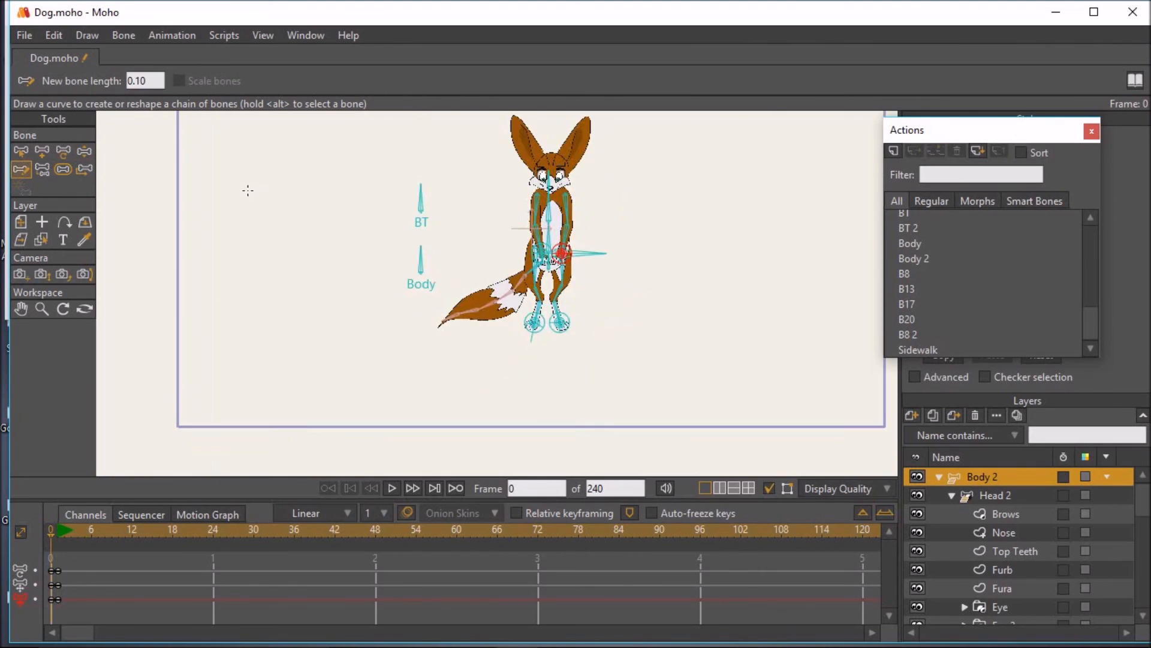
left_click_drag(291, 155, 250, 136)
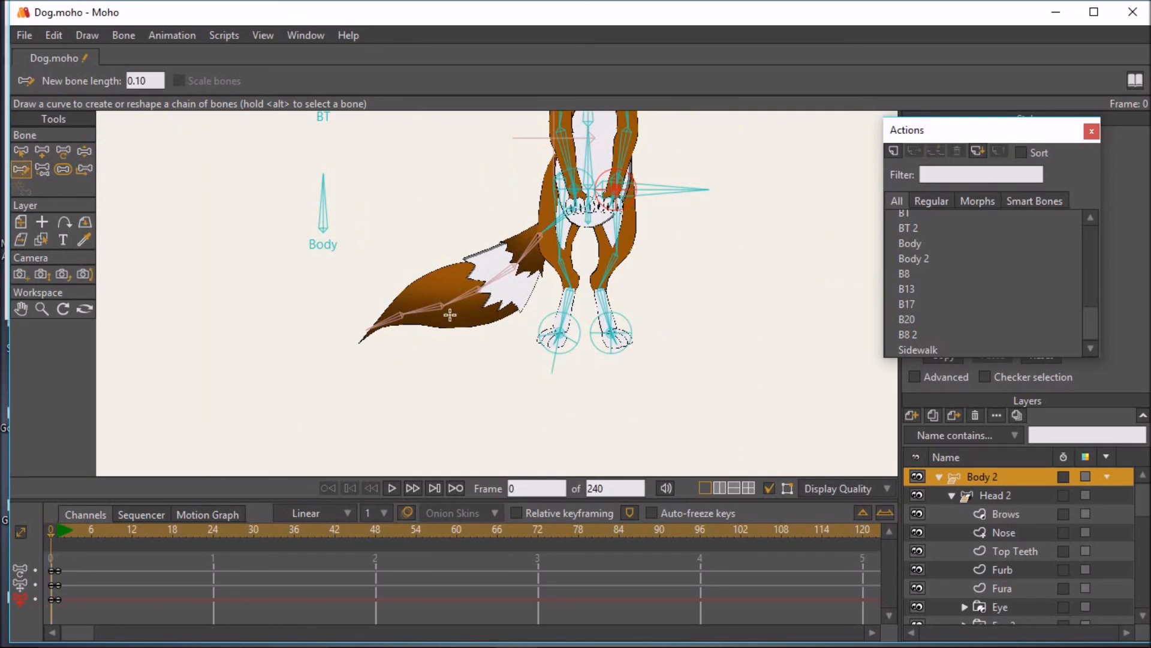
left_click(23, 153)
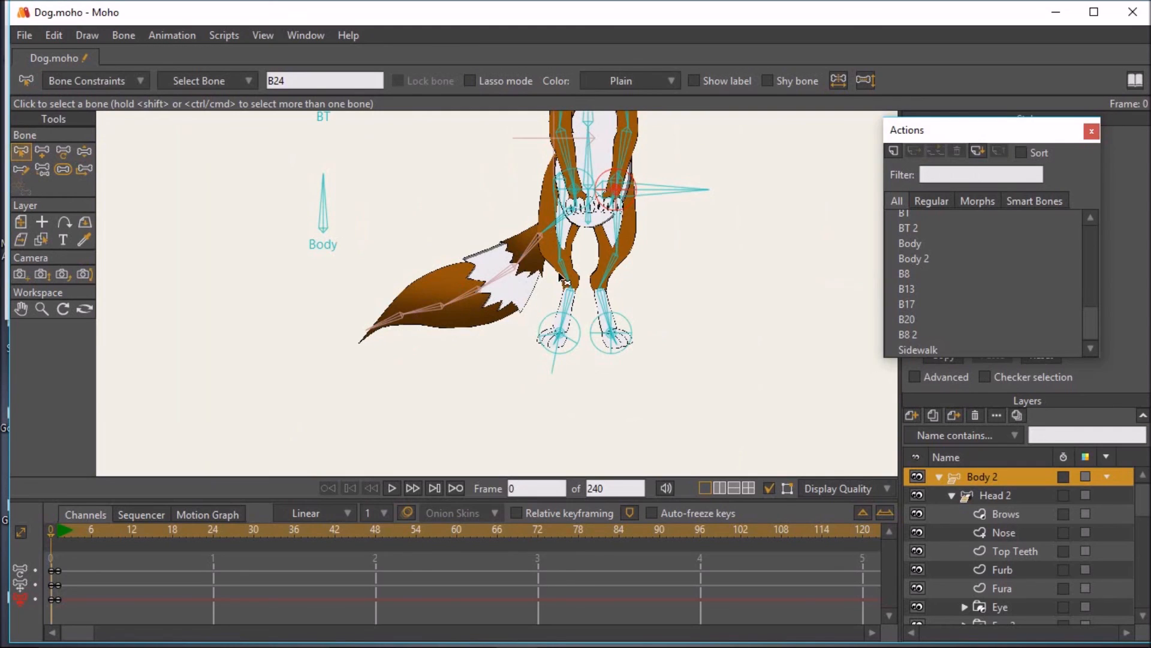
Try posing the fox at frame 0 with Manipulate Bones, moving both hand targets outward and adjusting the chest bone
left_click(84, 152)
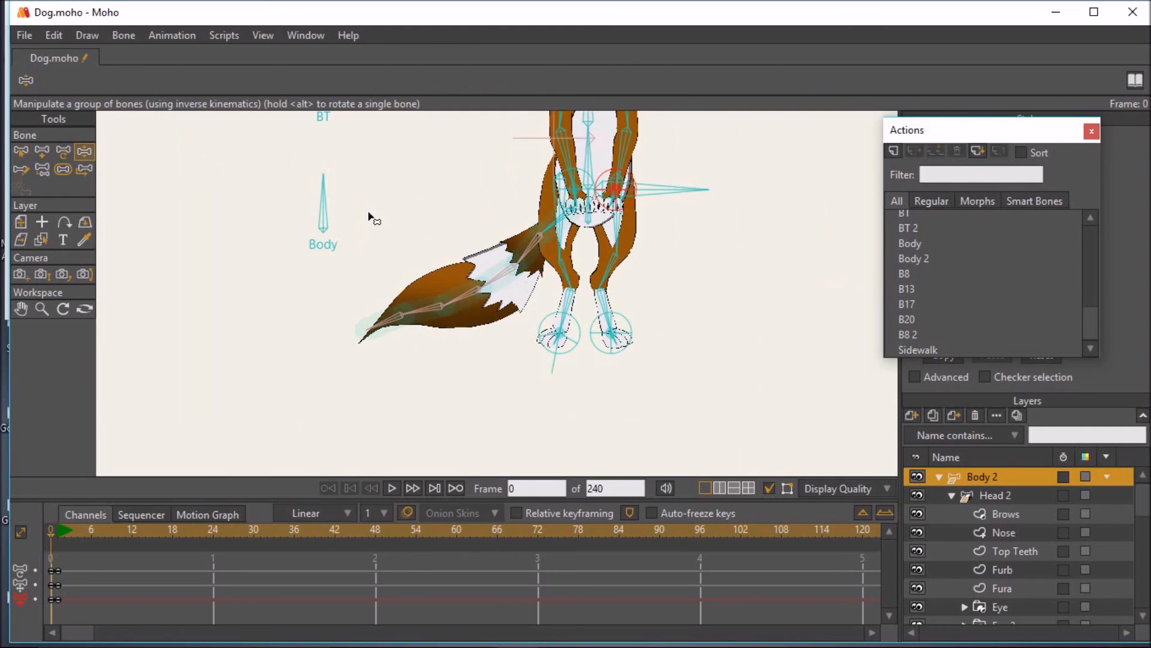
left_click_drag(368, 216, 347, 288)
scroll(404, 227, "down", 2)
left_click_drag(405, 227, 404, 265)
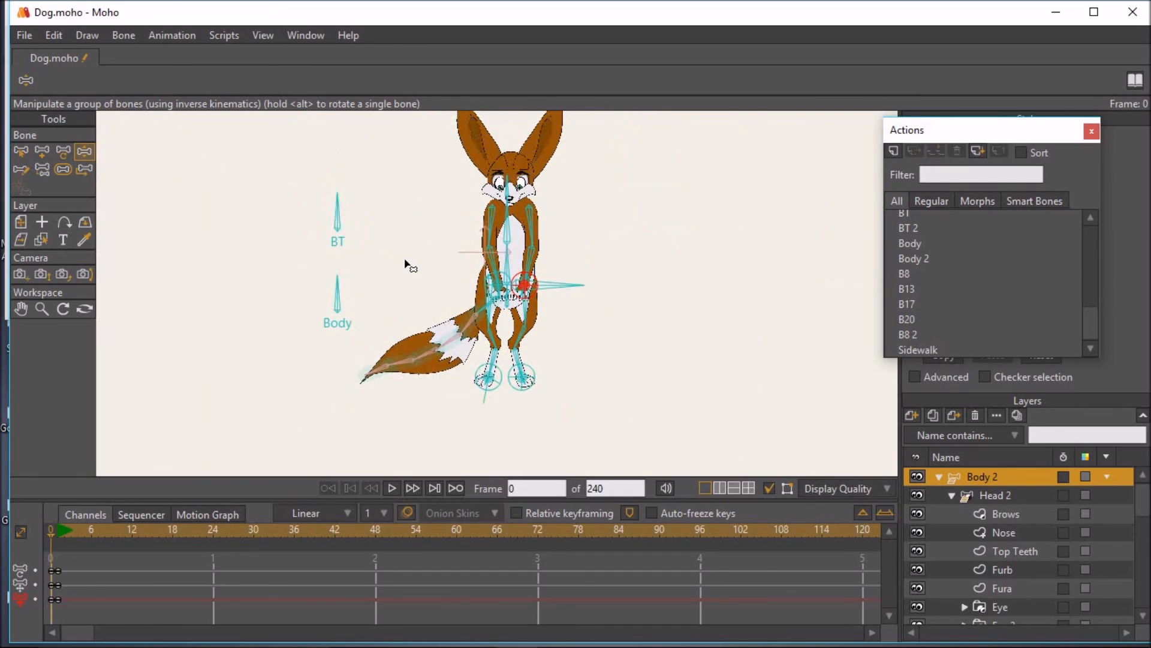
scroll(508, 299, "up", 1)
left_click_drag(507, 299, 473, 255)
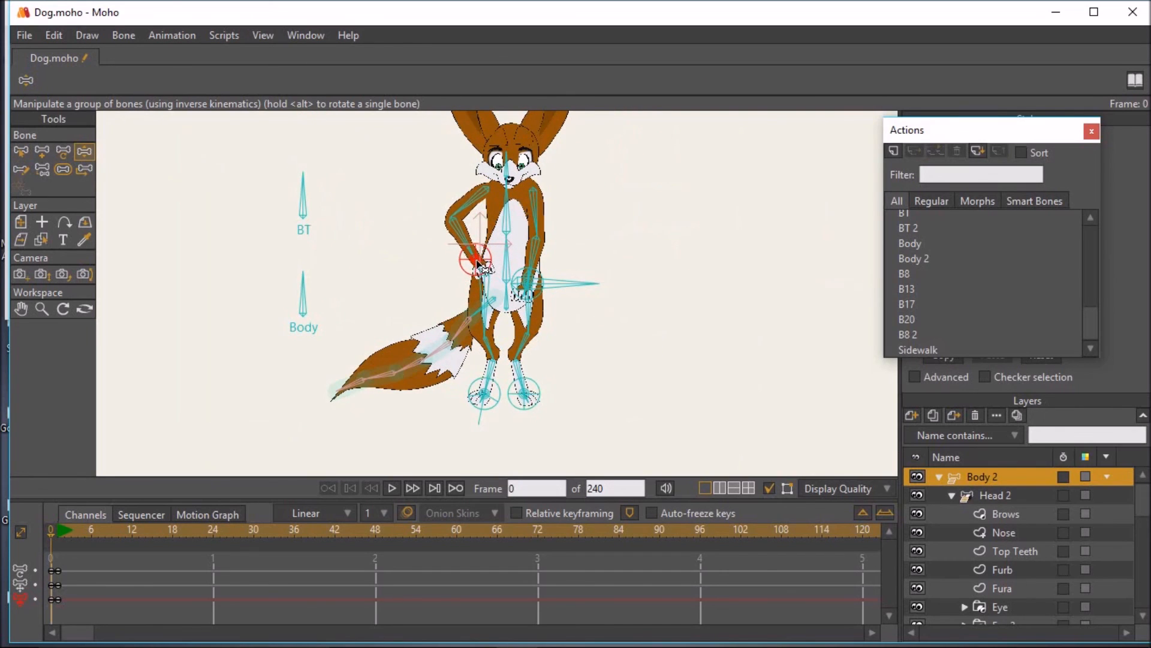
left_click_drag(526, 286, 588, 321)
left_click(530, 279)
left_click_drag(530, 277, 526, 278)
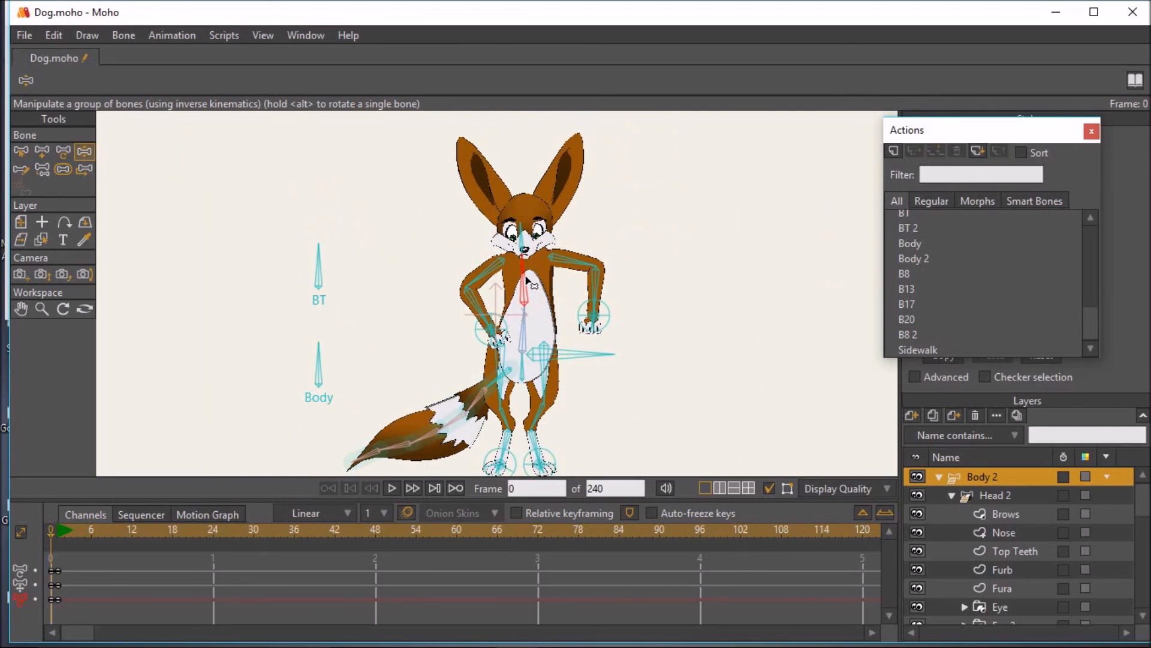
scroll(504, 252, "down", 3)
mouse_move(485, 272)
left_mouse_down()
mouse_move(483, 263)
mouse_move(468, 274)
left_mouse_up()
Delete all of the Body 2 layer's bone keyframes at frame 1, and go to frame 1
left_click_drag(87, 563, 58, 595)
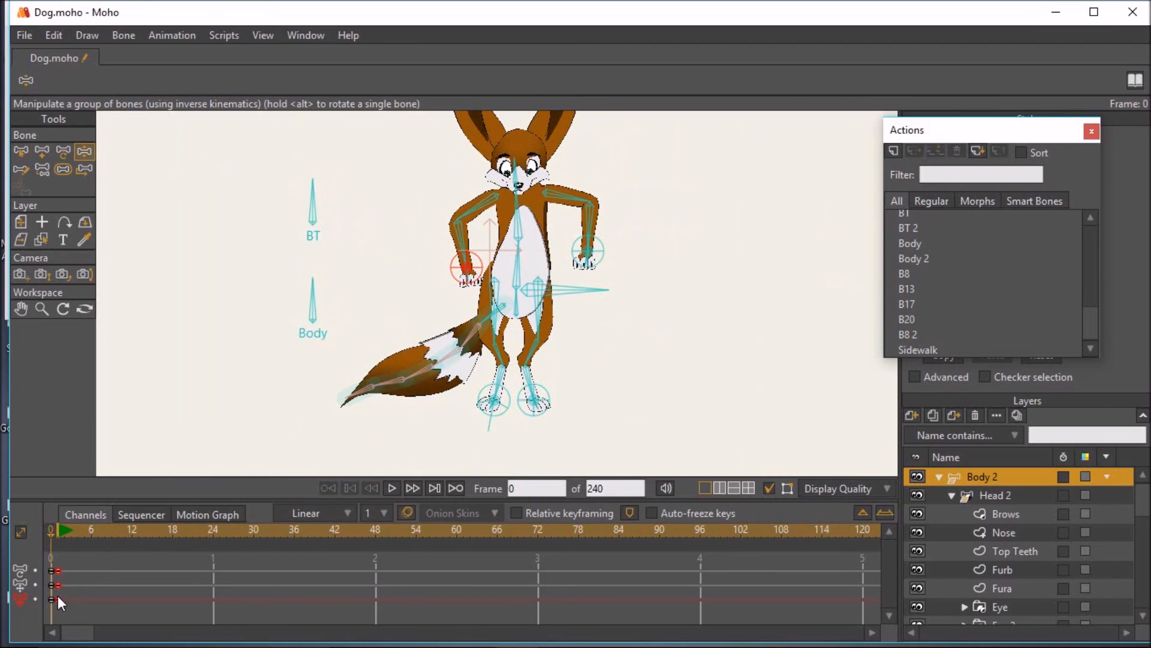
key("Delete")
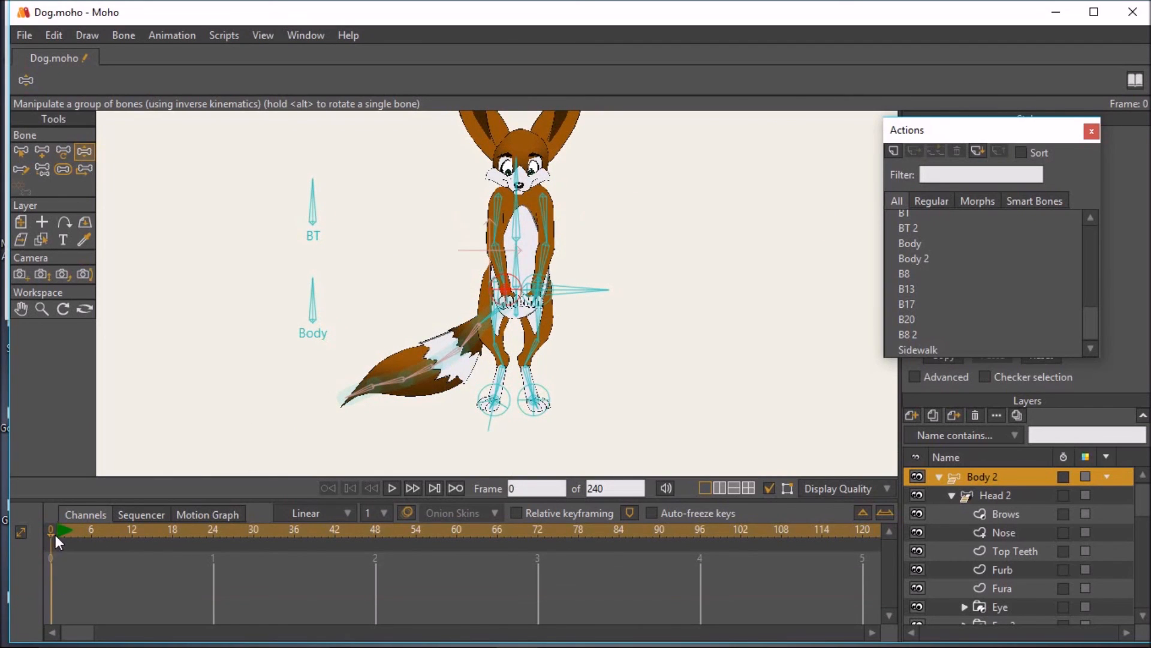
left_click(57, 530)
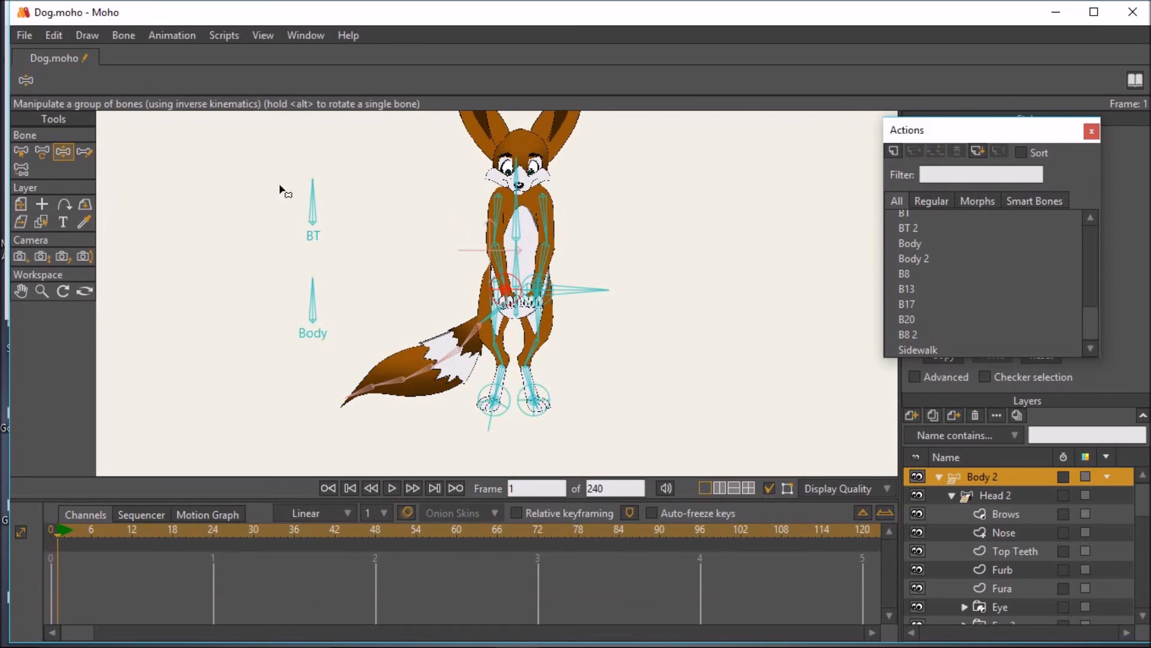
Put the fox on all fours by rotating the Body control bone to horizontal, and test bending and straightening both front legs
left_click_drag(317, 283, 267, 352)
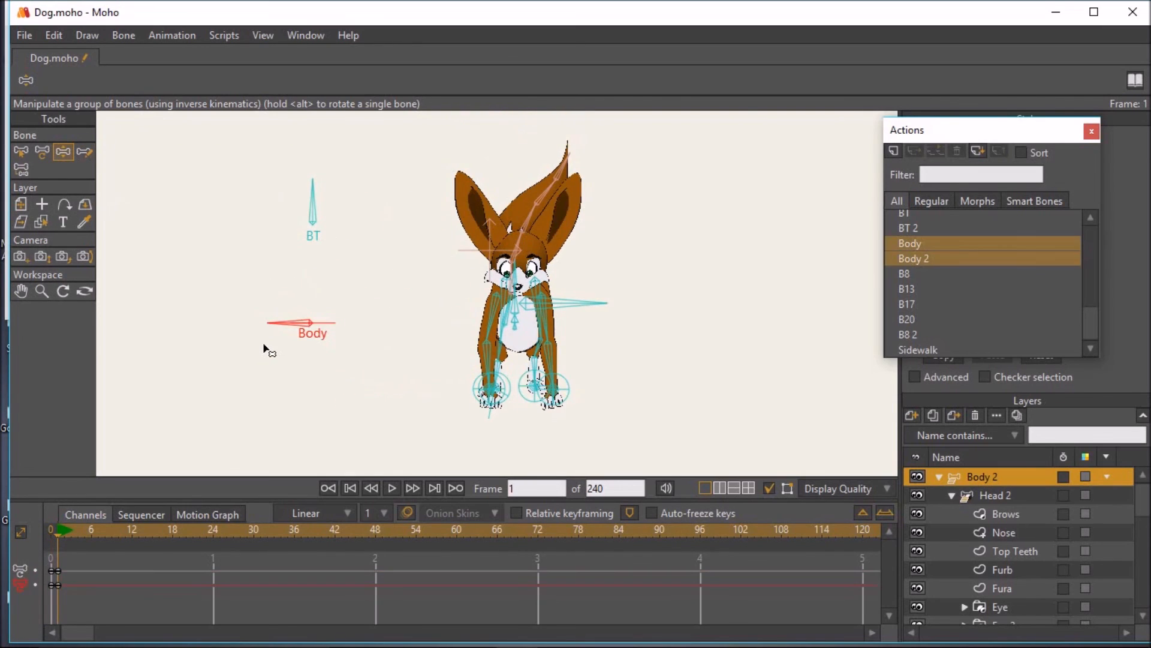
left_click_drag(490, 384, 479, 359)
left_click_drag(548, 389, 561, 364)
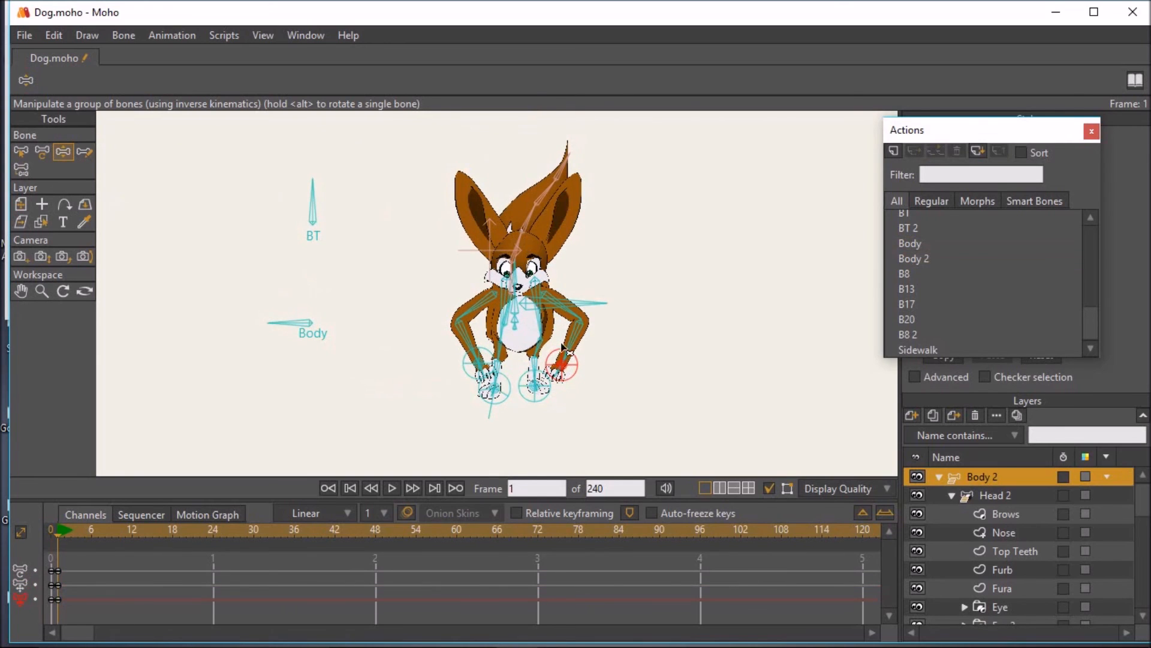
left_click(481, 370)
left_click_drag(482, 370, 491, 387)
left_click_drag(561, 363, 549, 381)
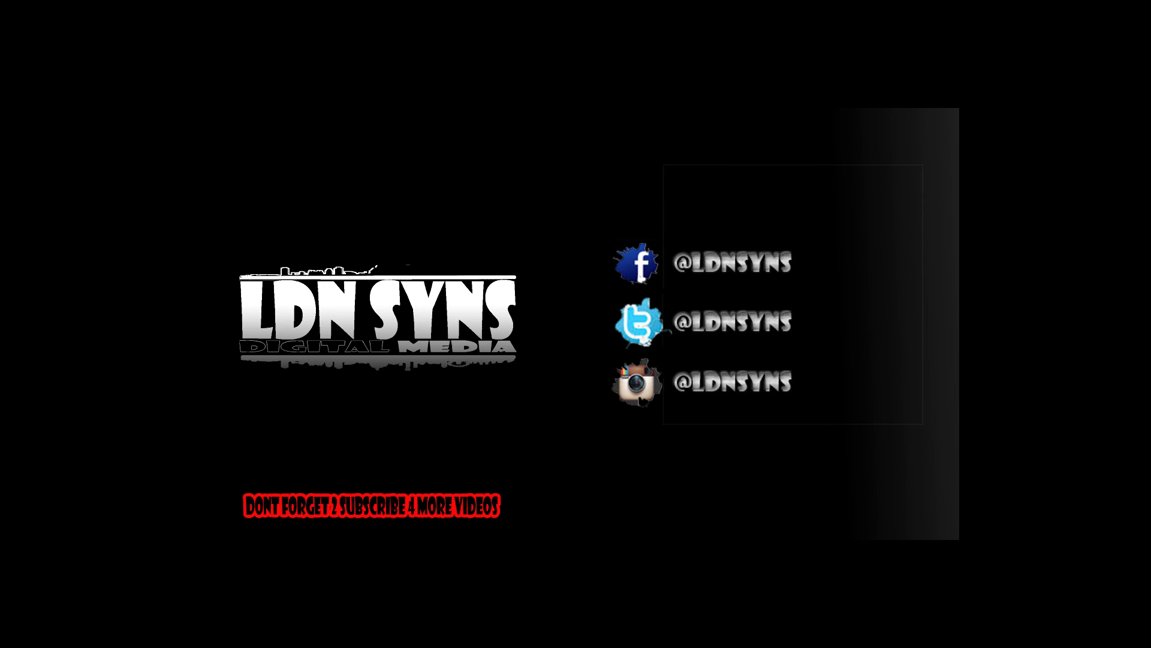